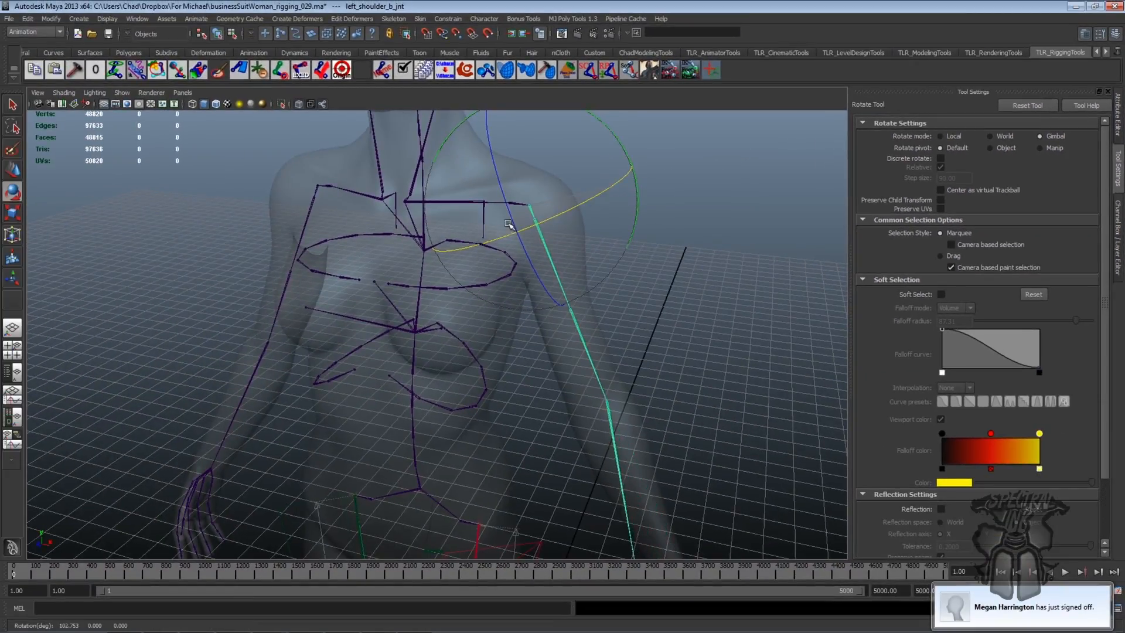
Step: Examine the left shoulder joint on the rig and review its transform and joint attributes in the Attribute Editor
{"action": "middle_click_drag", "start_coordinate": [623, 198], "coordinate": [590, 241], "text": "alt"}
{"action": "left_click_drag", "start_coordinate": [590, 241], "coordinate": [523, 237], "text": "alt"}
{"action": "right_click_drag", "start_coordinate": [524, 236], "coordinate": [602, 236], "text": "alt"}
{"action": "left_click_drag", "start_coordinate": [603, 236], "coordinate": [638, 248], "text": "alt"}
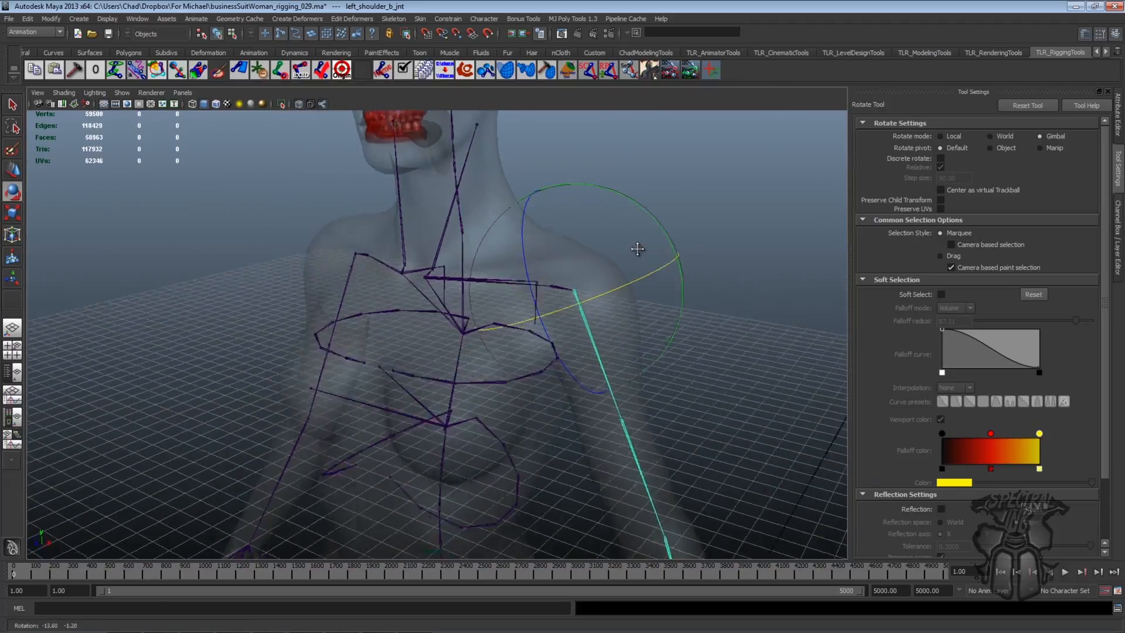
{"action": "middle_click_drag", "start_coordinate": [638, 248], "coordinate": [580, 240], "text": "alt"}
{"action": "right_click_drag", "start_coordinate": [580, 241], "coordinate": [621, 241], "text": "alt"}
{"action": "left_click_drag", "start_coordinate": [619, 235], "coordinate": [639, 221], "text": "alt"}
{"action": "key", "text": "ctrl+a"}
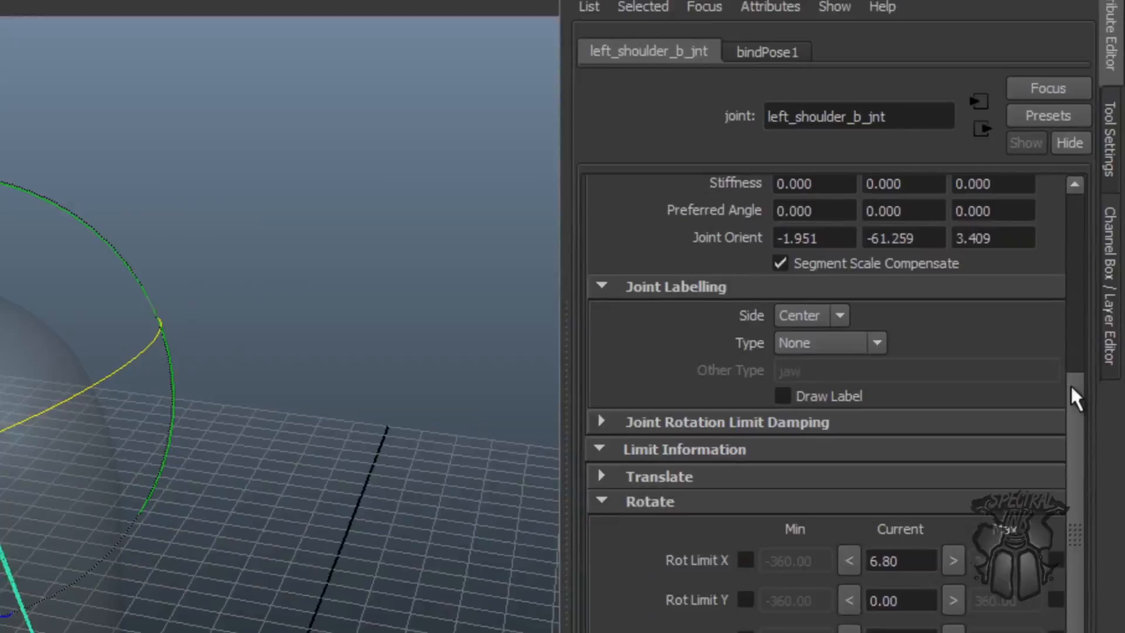
{"action": "left_click_drag", "start_coordinate": [1093, 312], "coordinate": [1088, 187]}
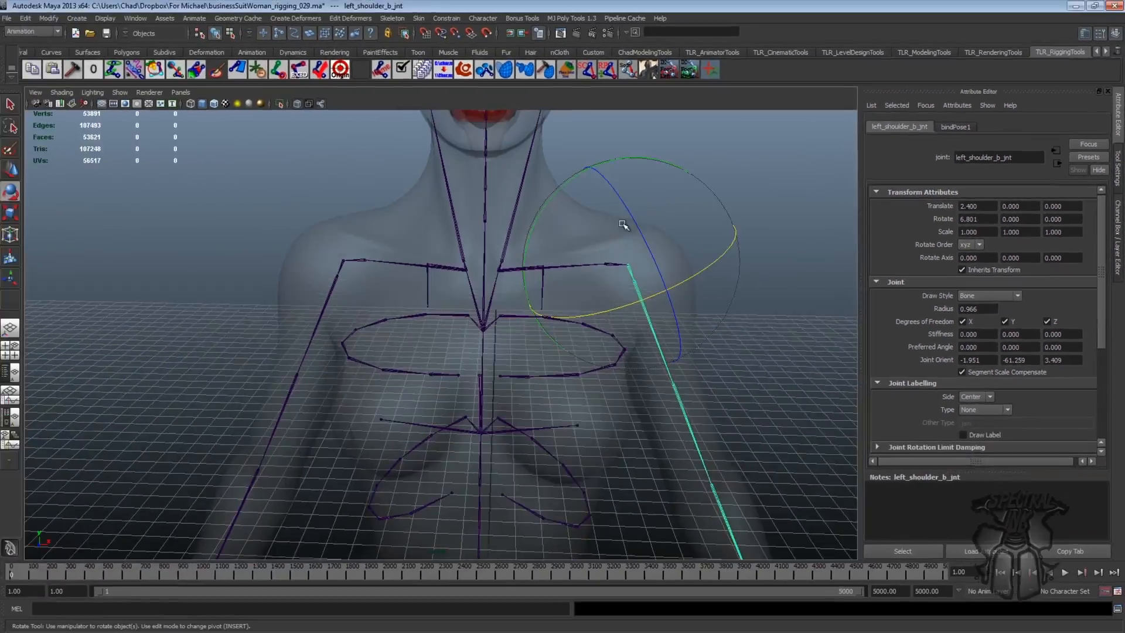
Step: Rotate the left shoulder joint about its Y axis to about 90 degrees, raising the arm
{"action": "left_click_drag", "start_coordinate": [660, 162], "coordinate": [557, 170]}
{"action": "left_click_drag", "start_coordinate": [472, 189], "coordinate": [408, 219]}
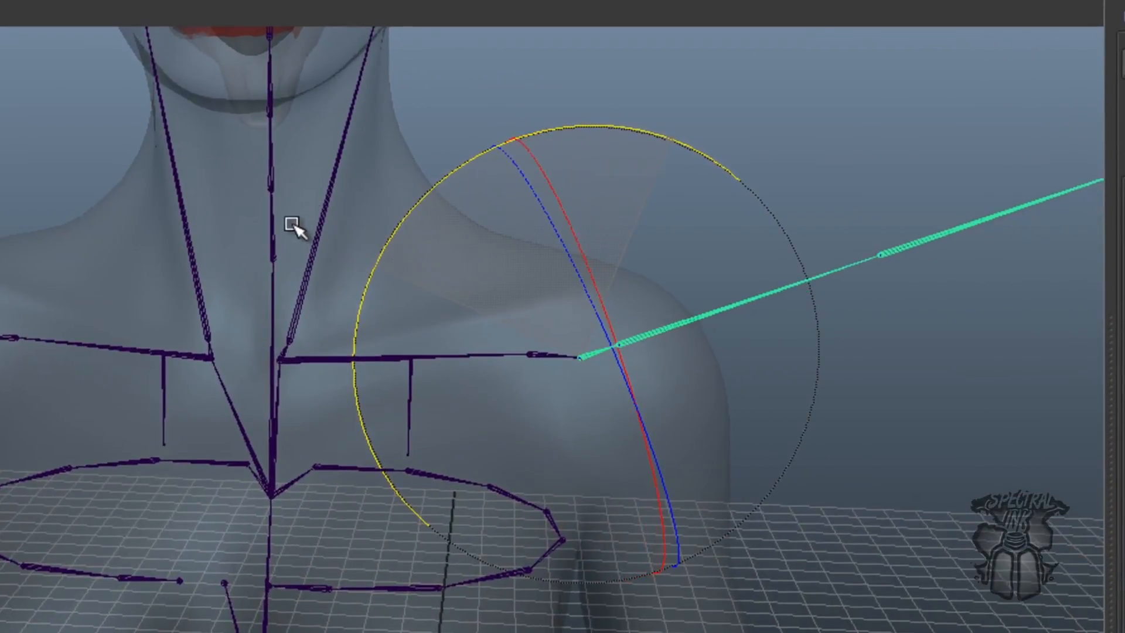
{"action": "left_click_drag", "start_coordinate": [260, 244], "coordinate": [264, 239]}
{"action": "left_click_drag", "start_coordinate": [781, 213], "coordinate": [664, 226], "text": "alt"}
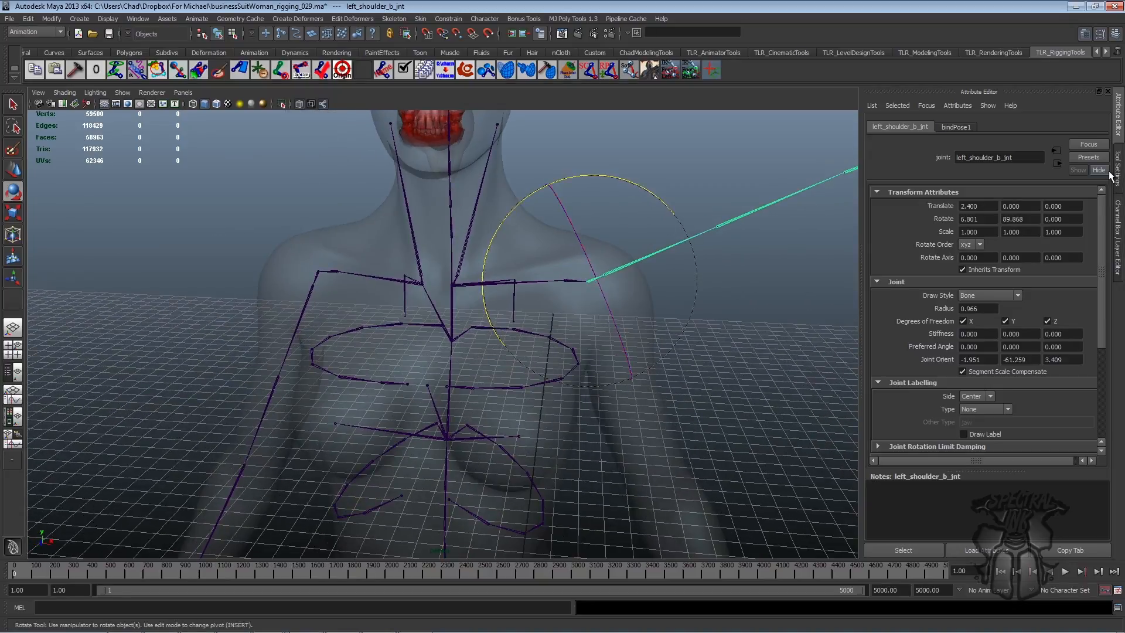
Step: Rotate the left shoulder joint on its blue Z ring and compare its Rotate X, Y and Z channel values
{"action": "left_click", "coordinate": [1101, 171]}
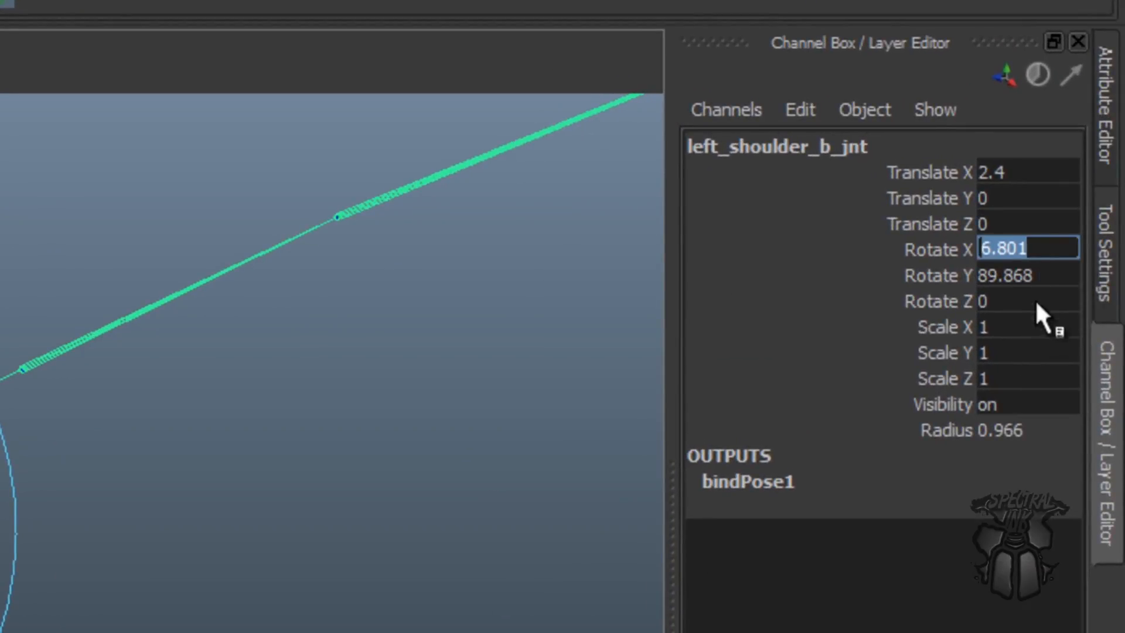
{"action": "left_click", "coordinate": [1045, 276]}
{"action": "mouse_move", "coordinate": [4, 357]}
{"action": "left_mouse_down", "text": "alt"}
{"action": "mouse_move", "coordinate": [0, 375]}
{"action": "mouse_move", "coordinate": [5, 364]}
{"action": "left_mouse_up", "text": "alt"}
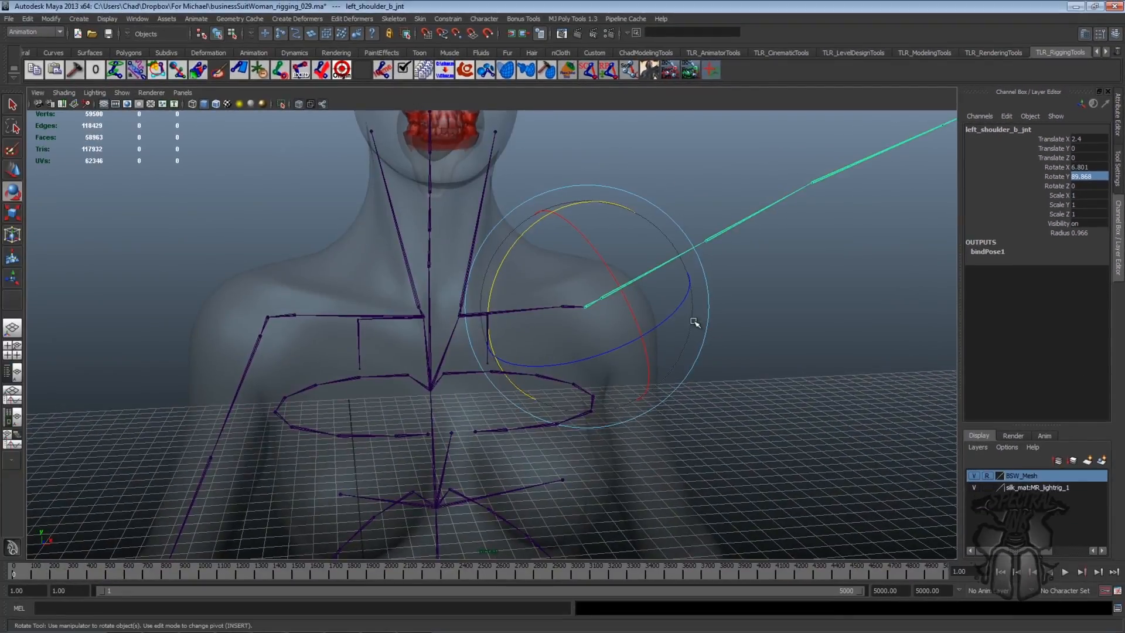
{"action": "left_click_drag", "start_coordinate": [678, 310], "coordinate": [656, 309]}
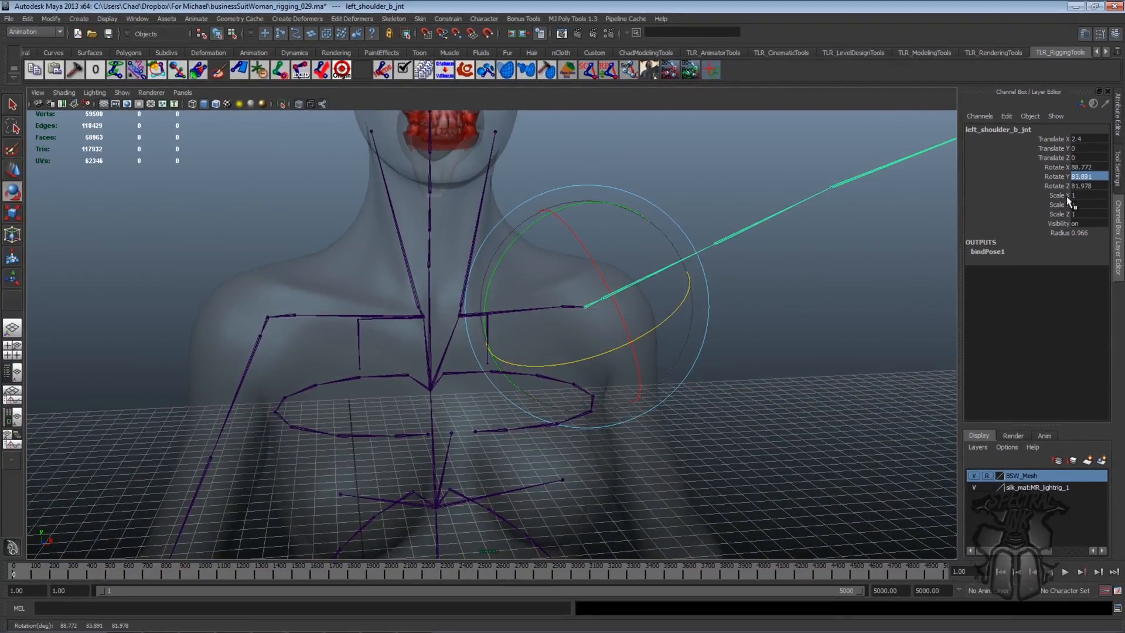
{"action": "left_click", "coordinate": [1058, 206]}
{"action": "left_click", "coordinate": [1049, 227]}
{"action": "left_click", "coordinate": [1055, 236]}
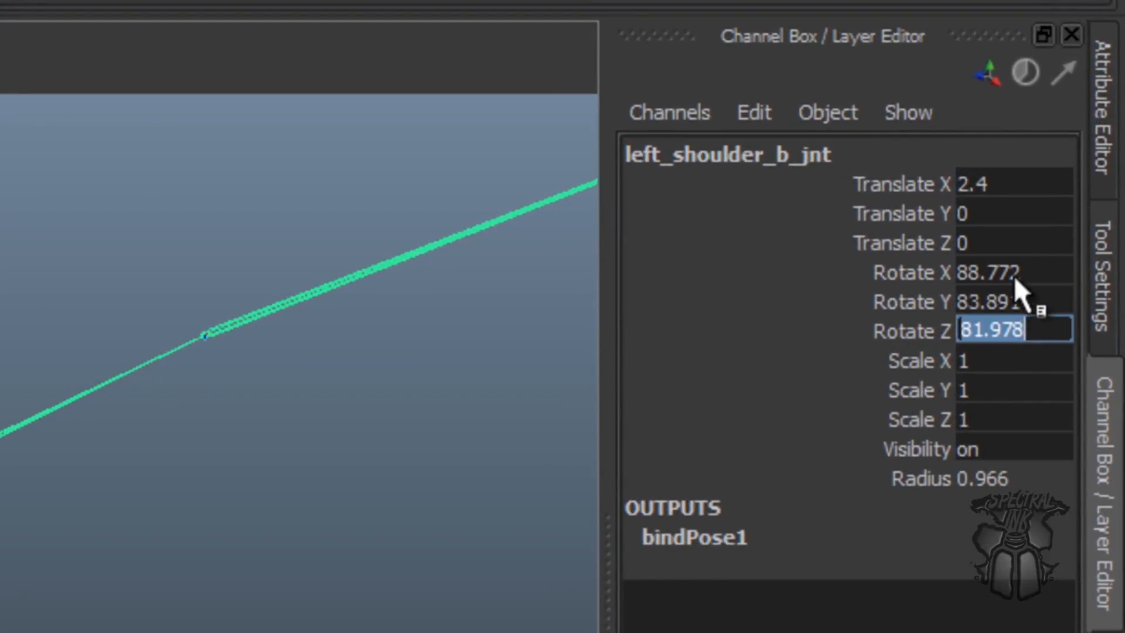
{"action": "left_click", "coordinate": [1061, 208]}
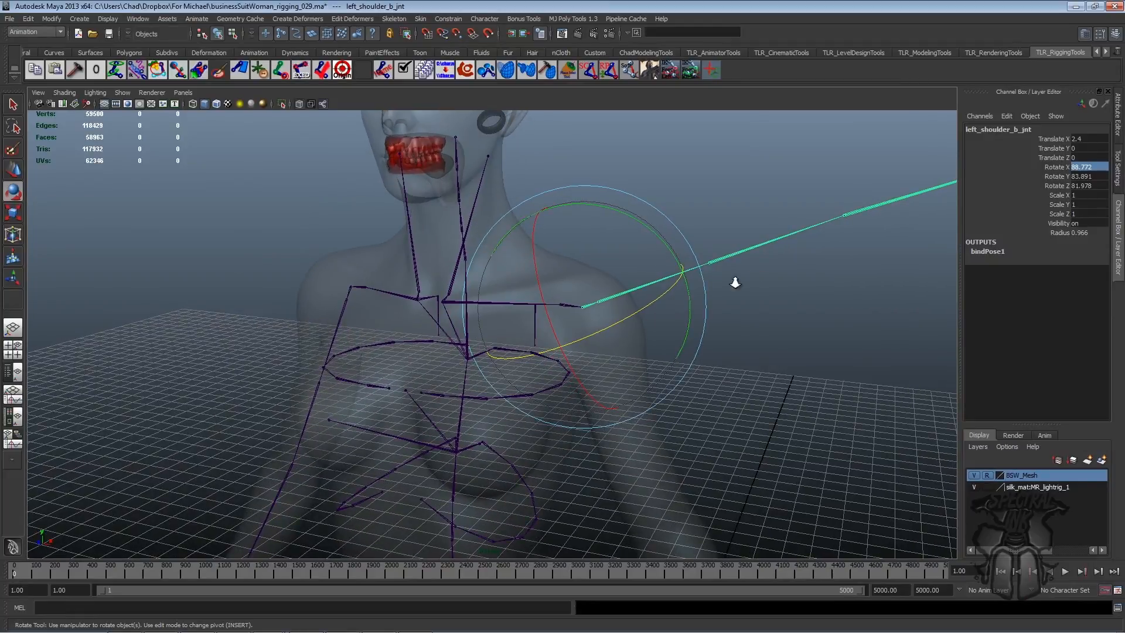
{"action": "left_click_drag", "start_coordinate": [709, 291], "coordinate": [783, 276], "text": "alt"}
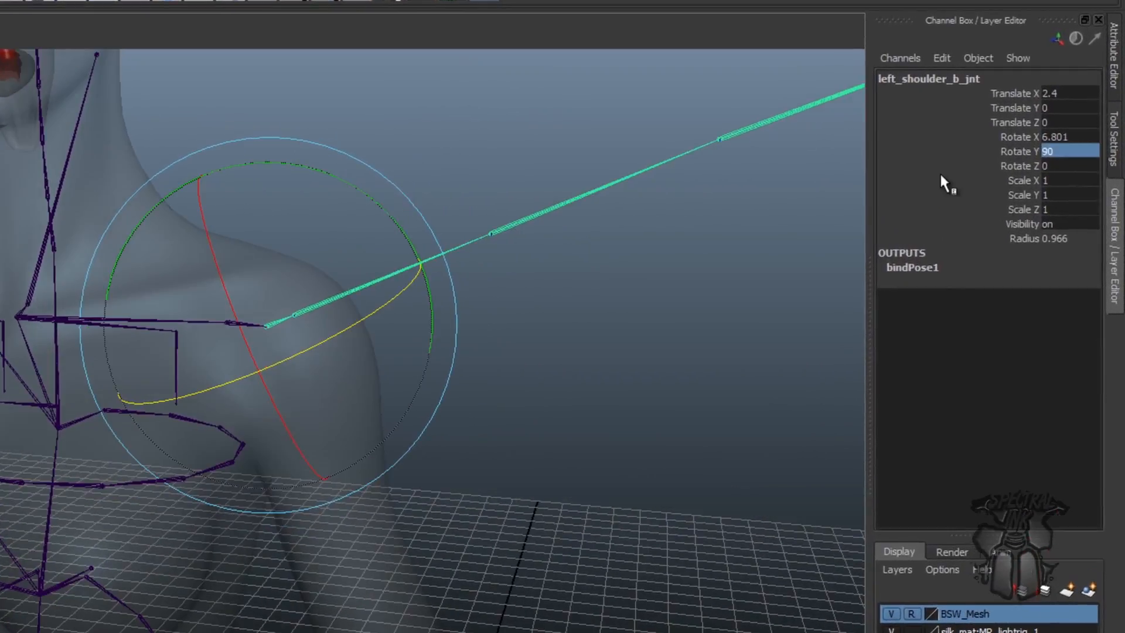
Step: Set the left shoulder joint's Rotate Y to exactly 90
{"action": "type", "text": "90"}
{"action": "key", "text": "Return"}
{"action": "left_click_drag", "start_coordinate": [577, 213], "coordinate": [564, 233], "text": "alt"}
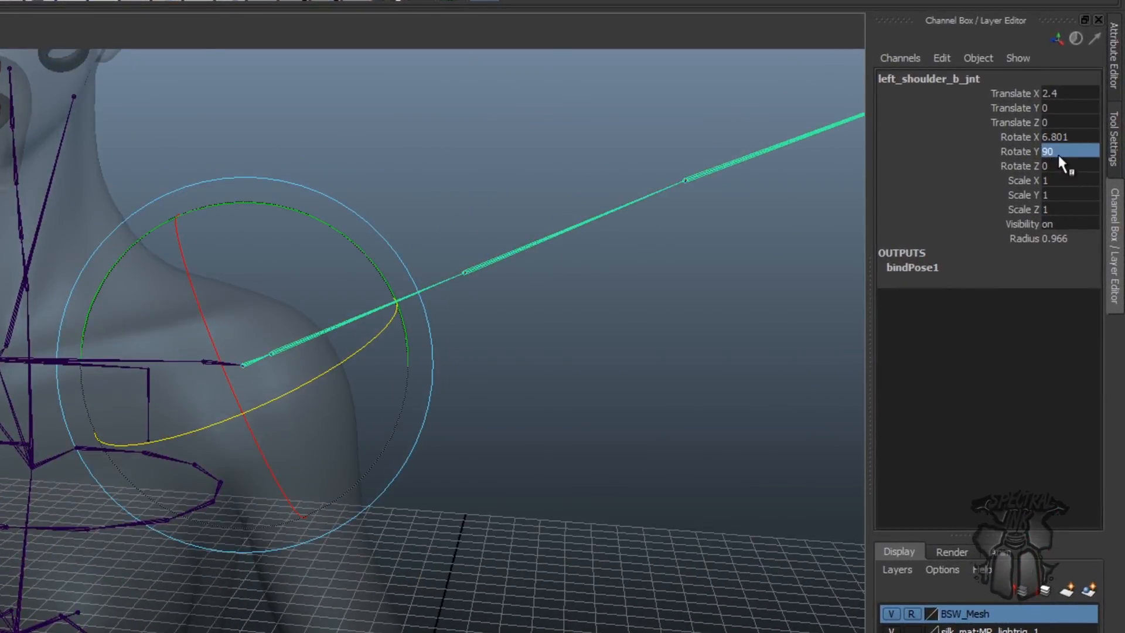
Step: Set the left shoulder joint's Rotate Y to -308.678
{"action": "type", "text": "-"}
{"action": "type", "text": "308.678"}
{"action": "key", "text": "Return"}
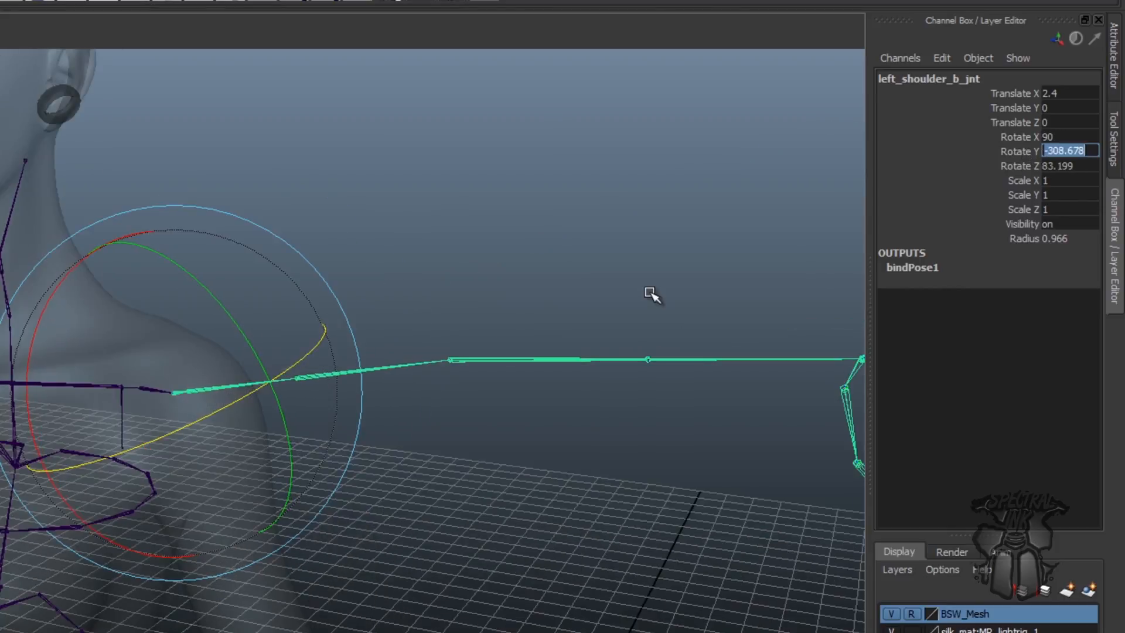
Step: Open the Graph Editor for the left shoulder joint and look through its curve commands
{"action": "left_click_drag", "start_coordinate": [286, 327], "coordinate": [345, 327], "text": "alt"}
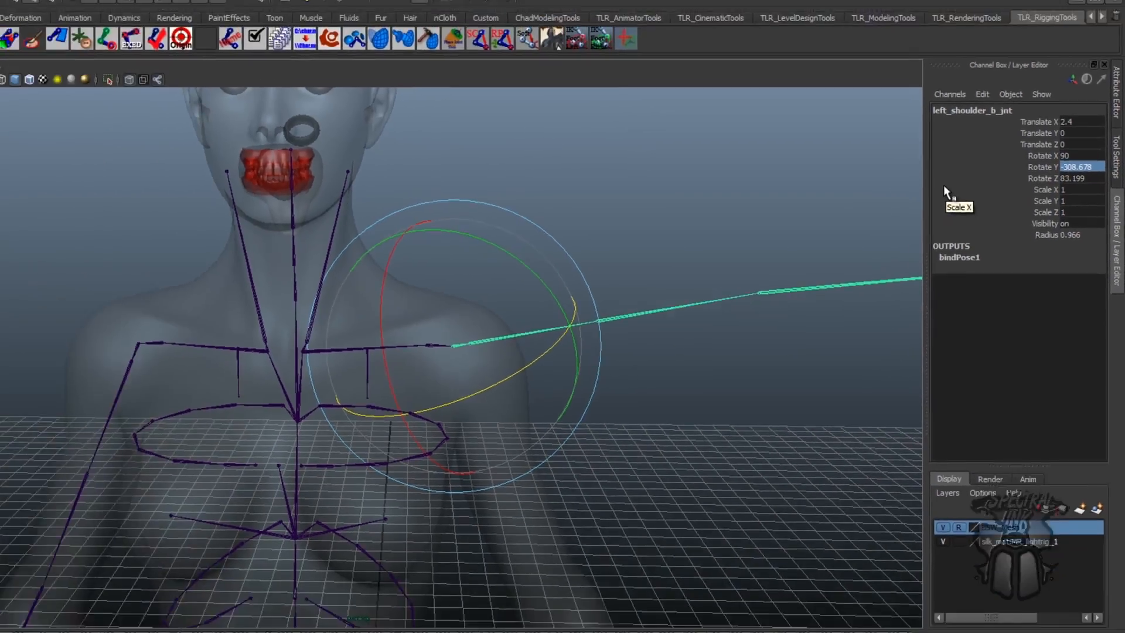
{"action": "left_click_drag", "start_coordinate": [510, 460], "coordinate": [520, 435], "text": "alt"}
{"action": "mouse_move", "coordinate": [735, 361]}
{"action": "left_mouse_down", "text": "alt"}
{"action": "mouse_move", "coordinate": [715, 367]}
{"action": "mouse_move", "coordinate": [731, 362]}
{"action": "left_mouse_up", "text": "alt"}
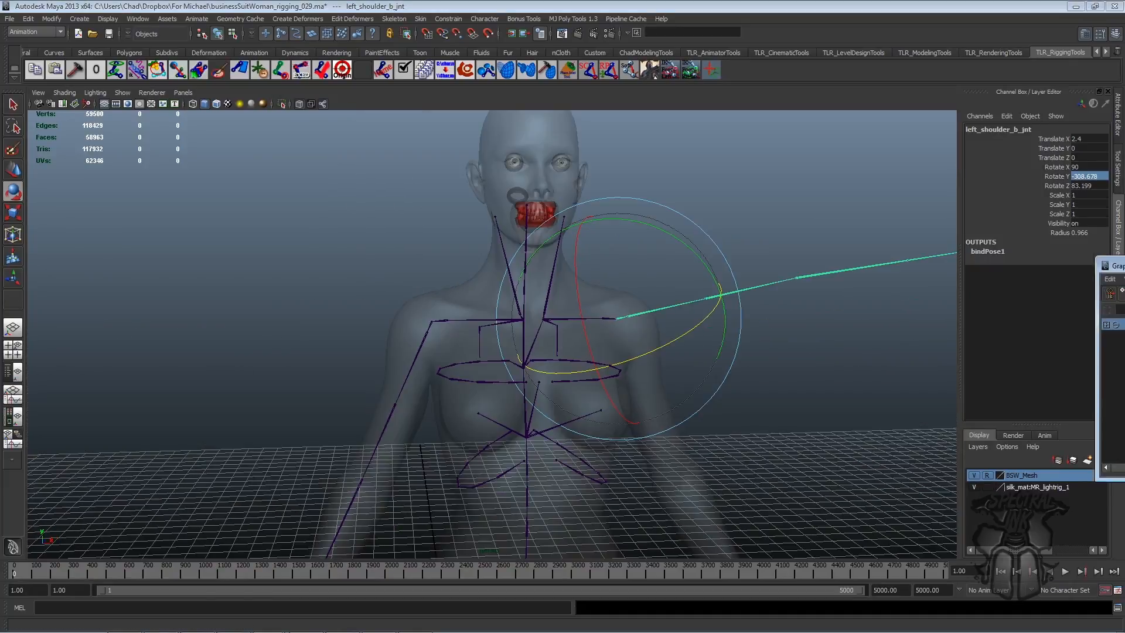
{"action": "left_click_drag", "start_coordinate": [1124, 267], "coordinate": [254, 185]}
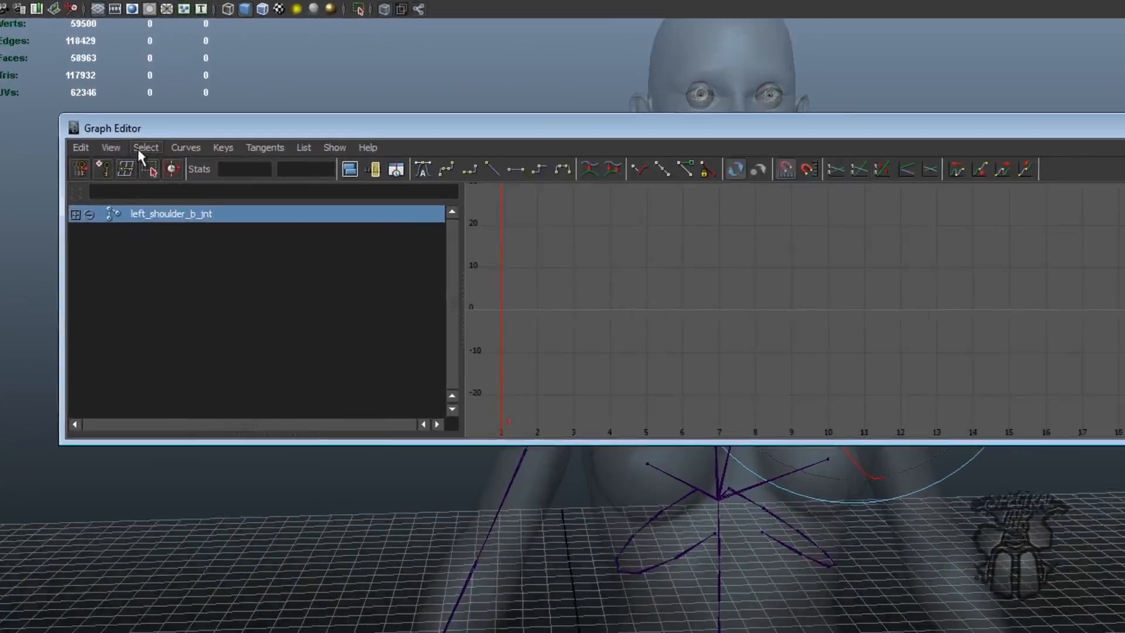
{"action": "left_click", "coordinate": [164, 198]}
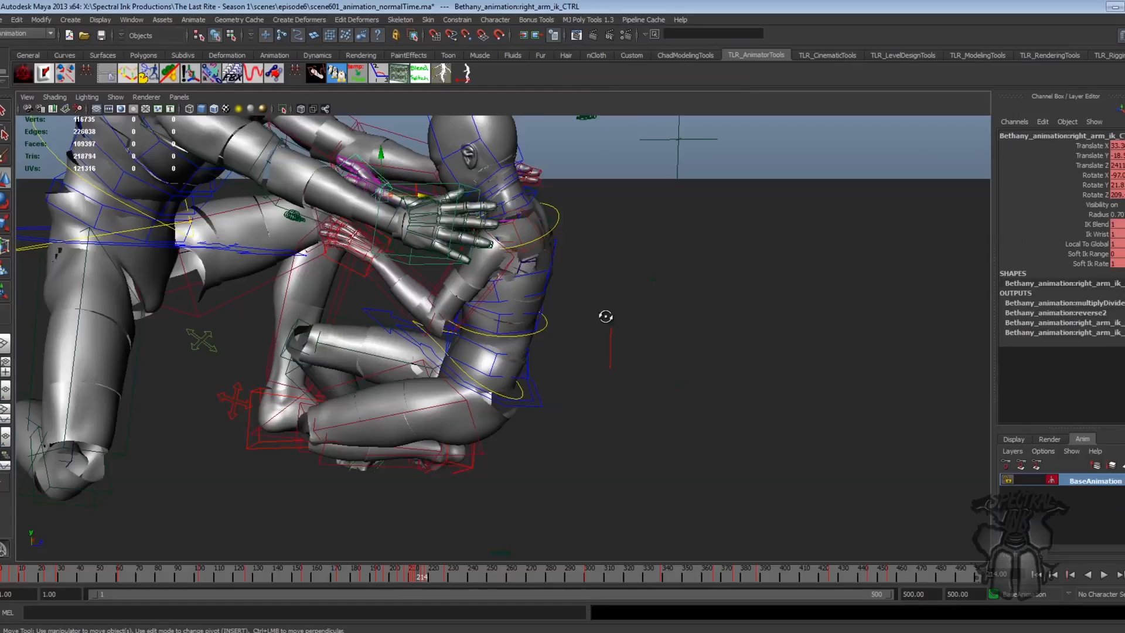
Step: In scene601_animation_normalTime.ma, examine the right arm IK control's motion between about frames 205 and 220
{"action": "left_click_drag", "start_coordinate": [603, 317], "coordinate": [658, 318], "text": "alt"}
{"action": "middle_click_drag", "start_coordinate": [658, 318], "coordinate": [661, 319], "text": "alt"}
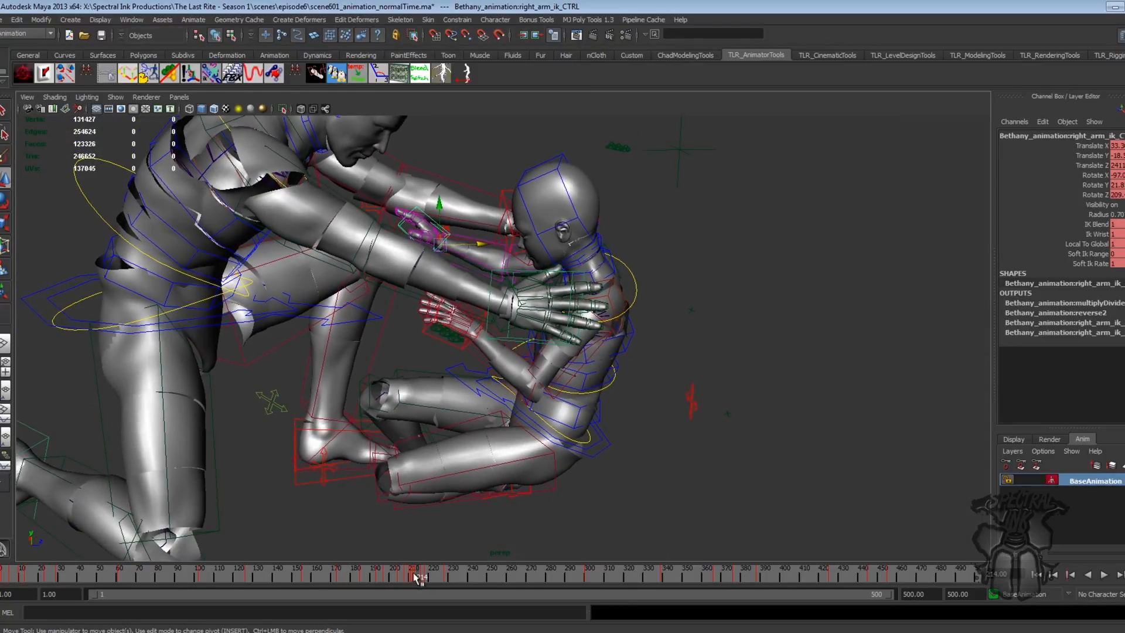
{"action": "left_click_drag", "start_coordinate": [476, 536], "coordinate": [469, 533], "text": "alt"}
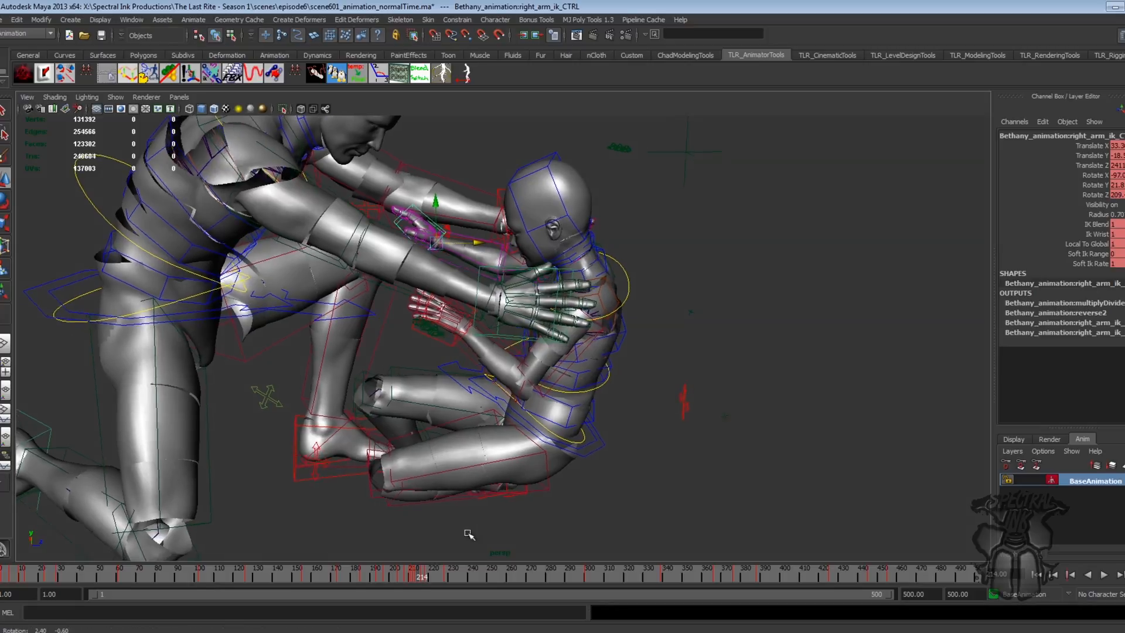
{"action": "middle_click_drag", "start_coordinate": [522, 511], "coordinate": [573, 525], "text": "alt"}
{"action": "left_click_drag", "start_coordinate": [572, 525], "coordinate": [560, 515], "text": "alt"}
{"action": "middle_click_drag", "start_coordinate": [560, 515], "coordinate": [558, 528], "text": "alt"}
{"action": "left_click_drag", "start_coordinate": [422, 575], "coordinate": [410, 576]}
{"action": "middle_click_drag", "start_coordinate": [634, 545], "coordinate": [493, 545], "text": "alt"}
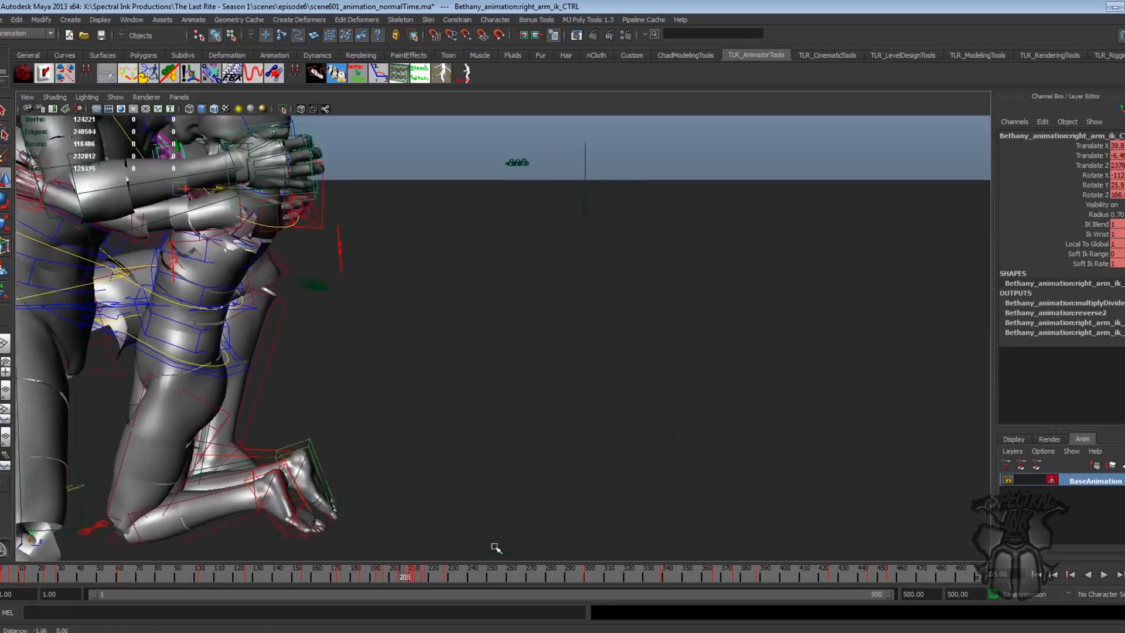
{"action": "left_click_drag", "start_coordinate": [493, 546], "coordinate": [498, 548], "text": "alt"}
{"action": "mouse_move", "coordinate": [416, 579]}
{"action": "left_mouse_down"}
{"action": "mouse_move", "coordinate": [408, 577]}
{"action": "mouse_move", "coordinate": [425, 578]}
{"action": "left_mouse_up"}
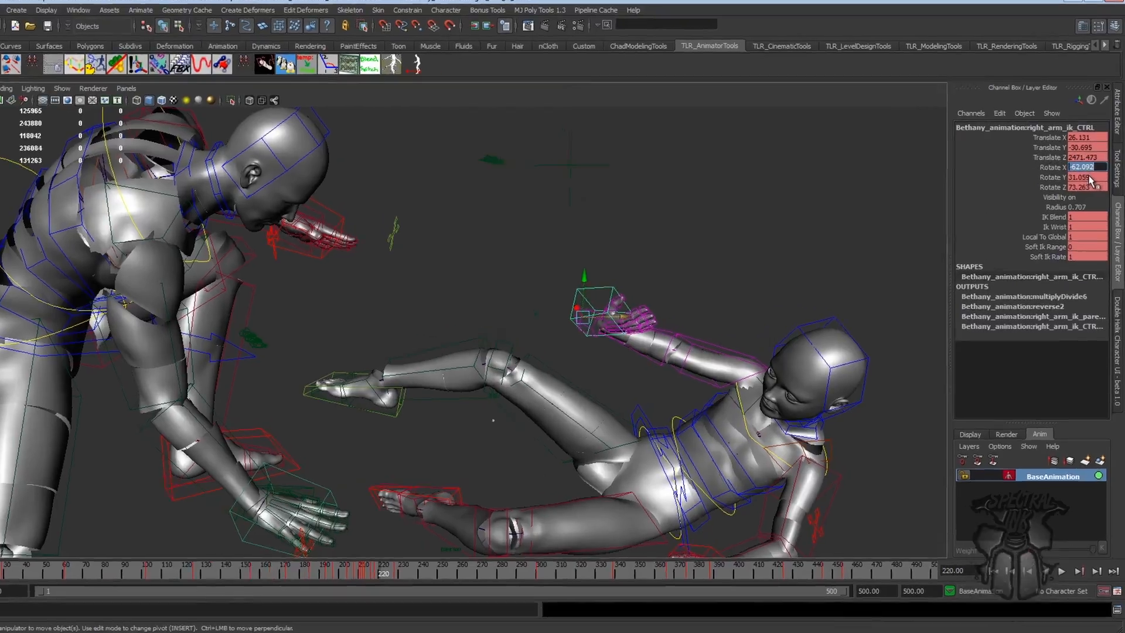
Step: Select the right arm IK control's Rotate X, Y and Z channels and inspect the Rotate Z keys between frames 230 and 300
{"action": "left_click_drag", "start_coordinate": [1085, 167], "coordinate": [1093, 186]}
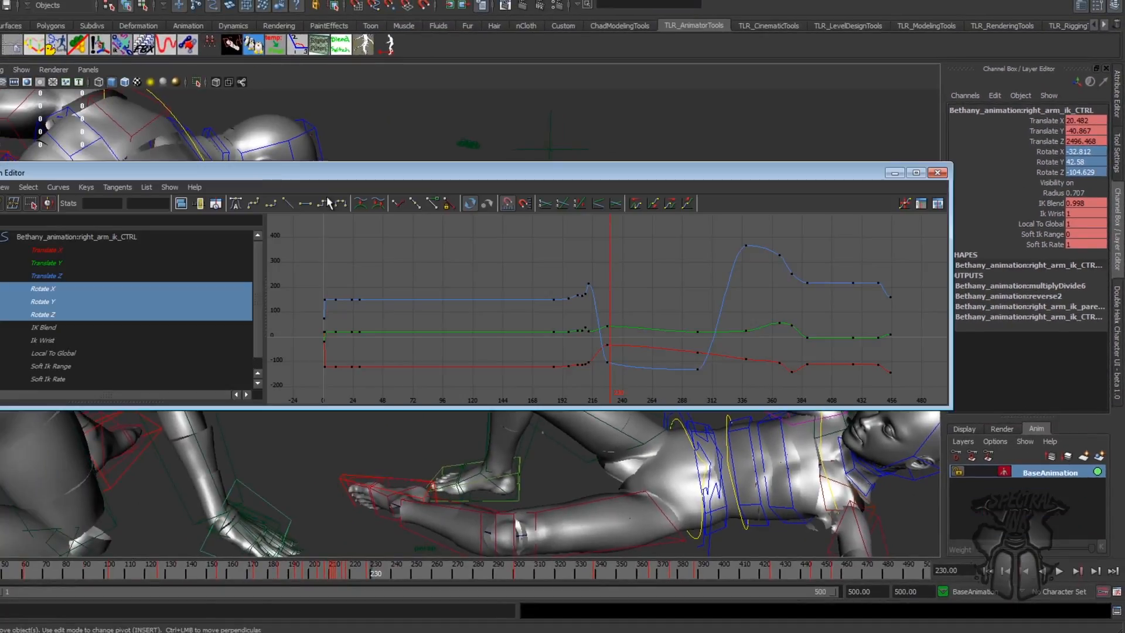
{"action": "left_click_drag", "start_coordinate": [685, 293], "coordinate": [705, 309]}
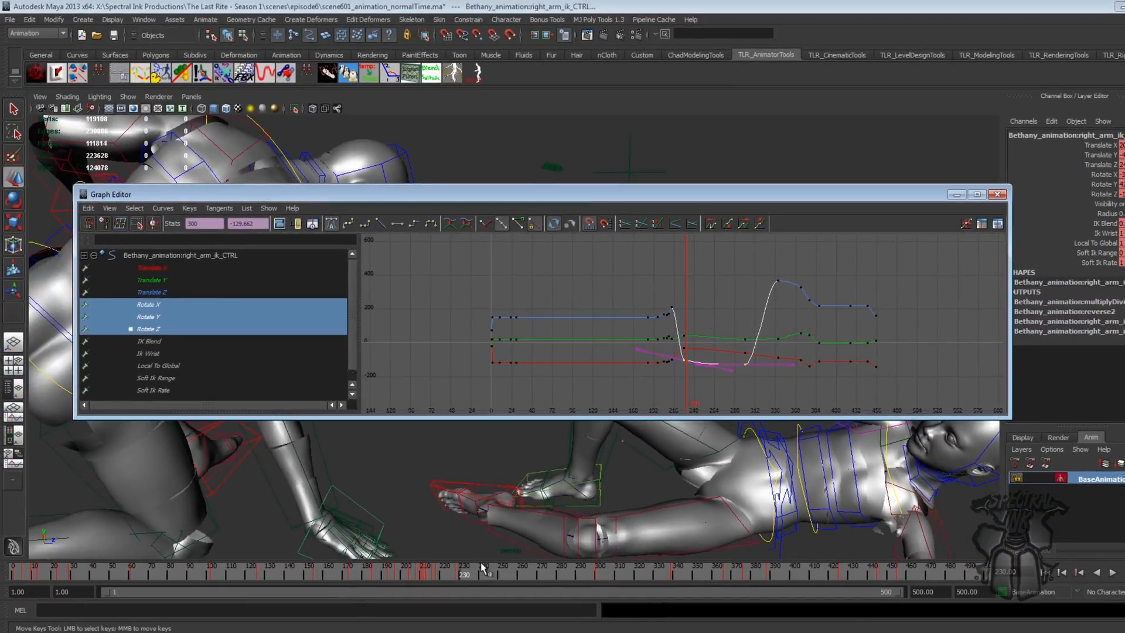
{"action": "left_click_drag", "start_coordinate": [482, 567], "coordinate": [600, 553]}
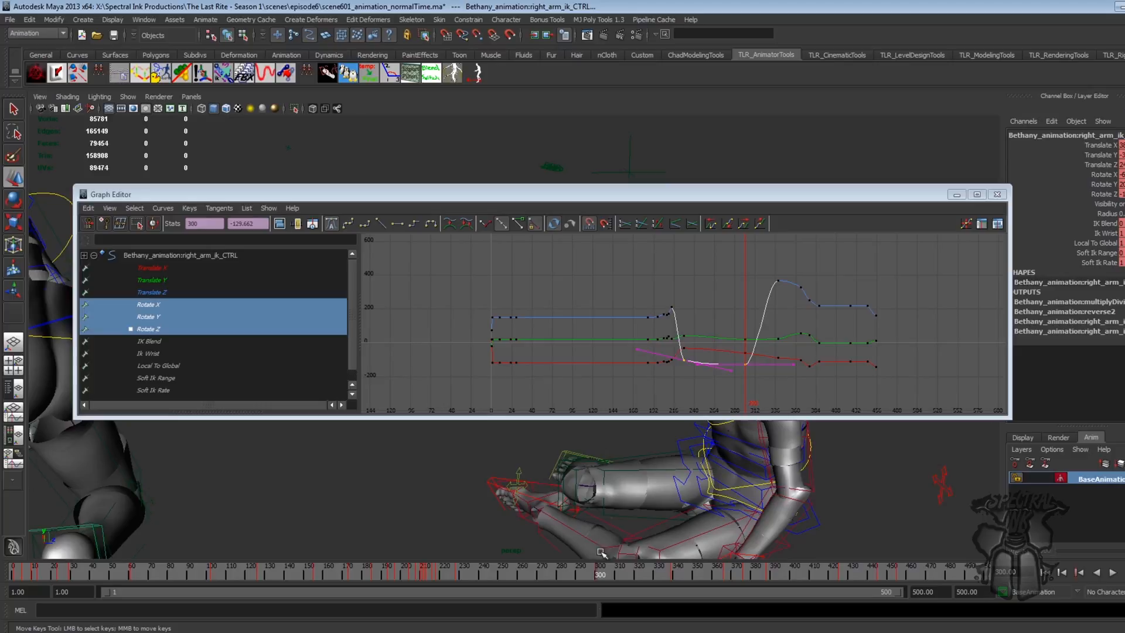
{"action": "left_click", "coordinate": [710, 310]}
{"action": "left_click_drag", "start_coordinate": [746, 370], "coordinate": [747, 371]}
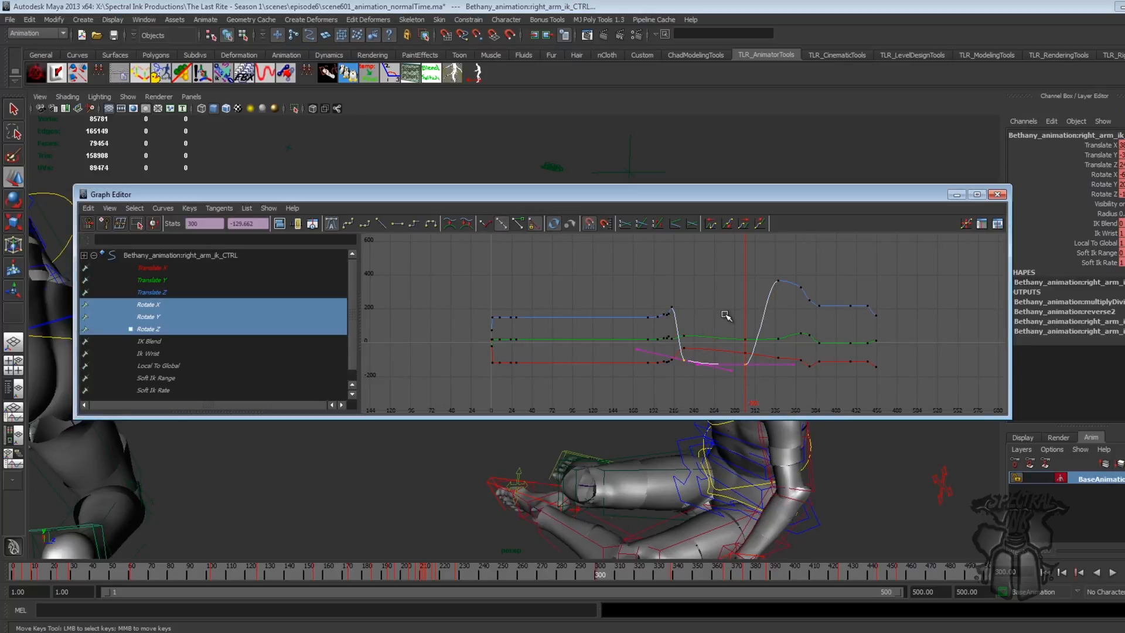
Step: Apply the Euler Filter to the right arm control's rotation curves and review the motion with the Graph Editor minimized
{"action": "left_click", "coordinate": [163, 208]}
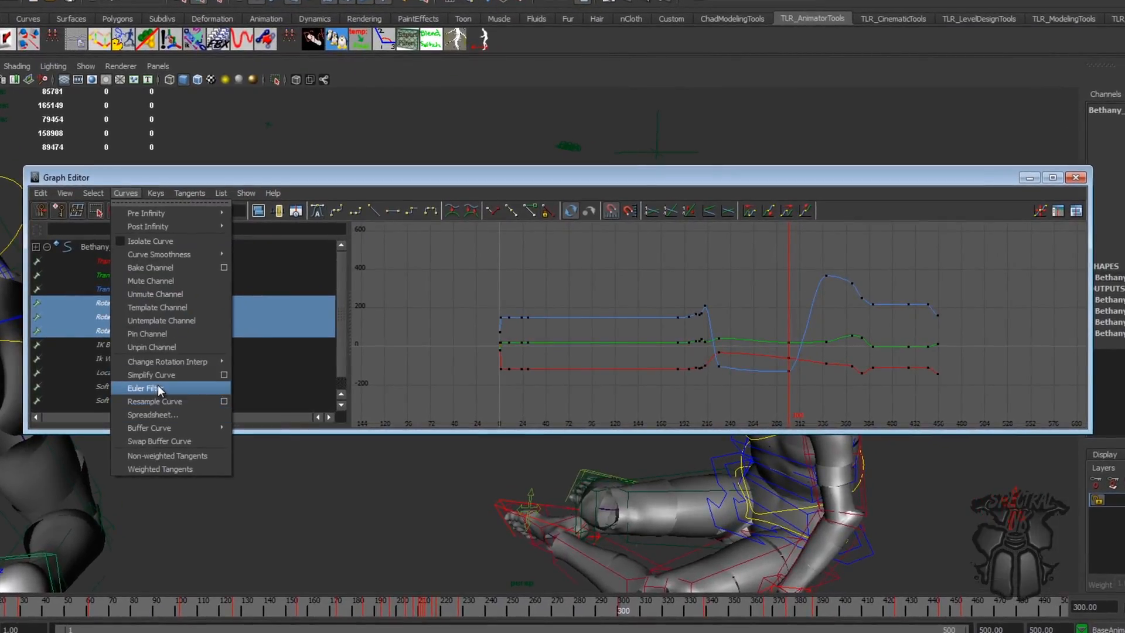
{"action": "left_click", "coordinate": [156, 387]}
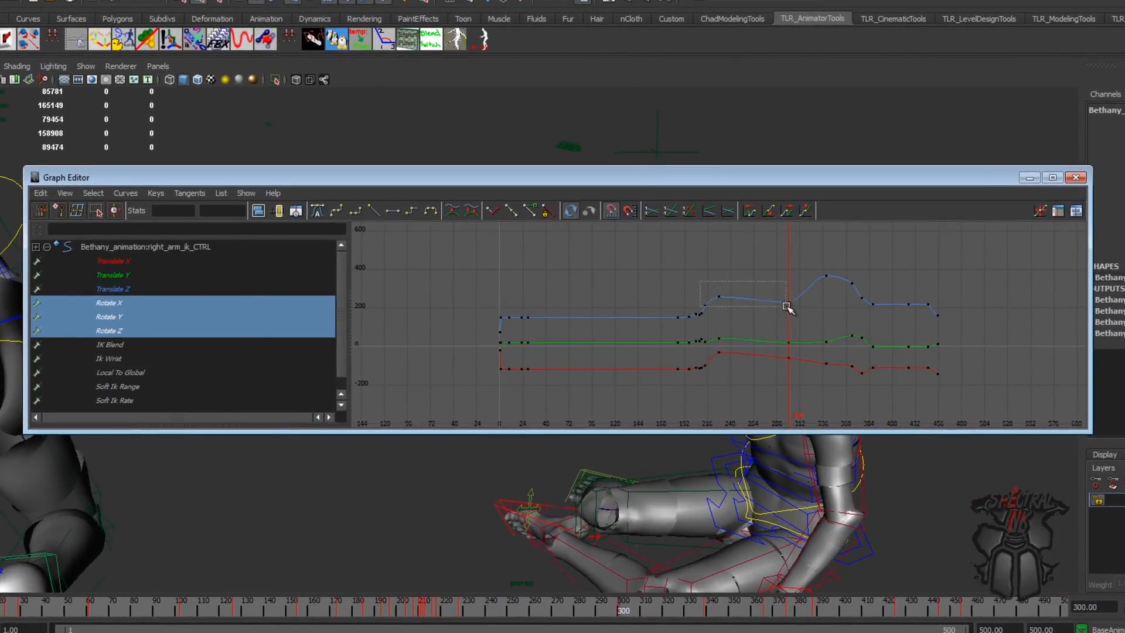
{"action": "left_click_drag", "start_coordinate": [876, 317], "coordinate": [876, 317]}
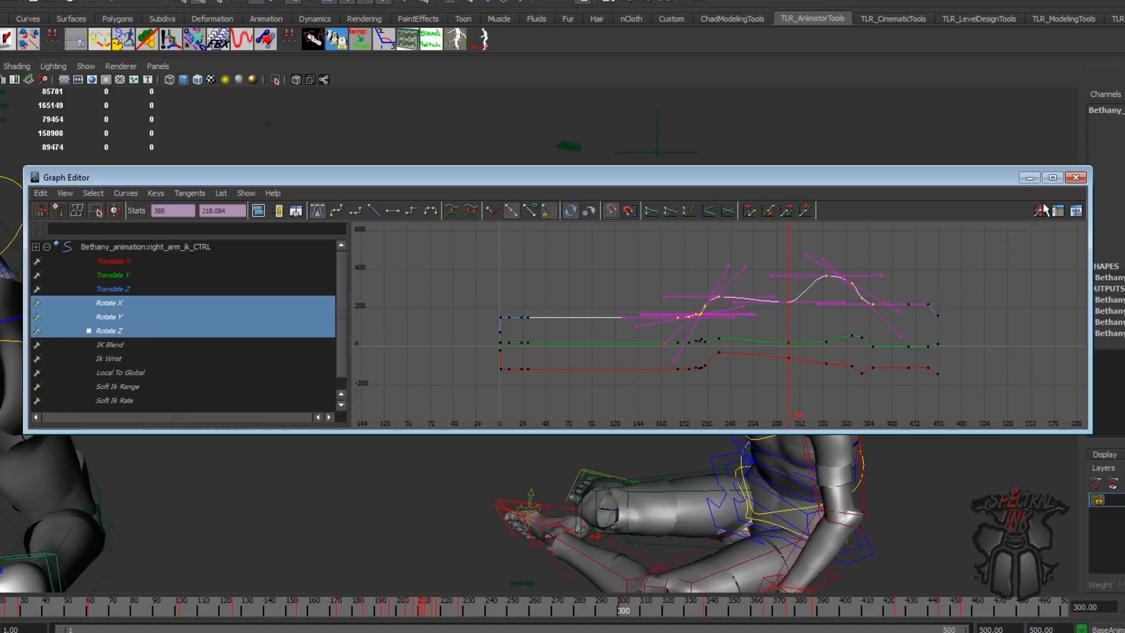
{"action": "left_click", "coordinate": [1030, 178]}
{"action": "left_click_drag", "start_coordinate": [623, 610], "coordinate": [507, 581]}
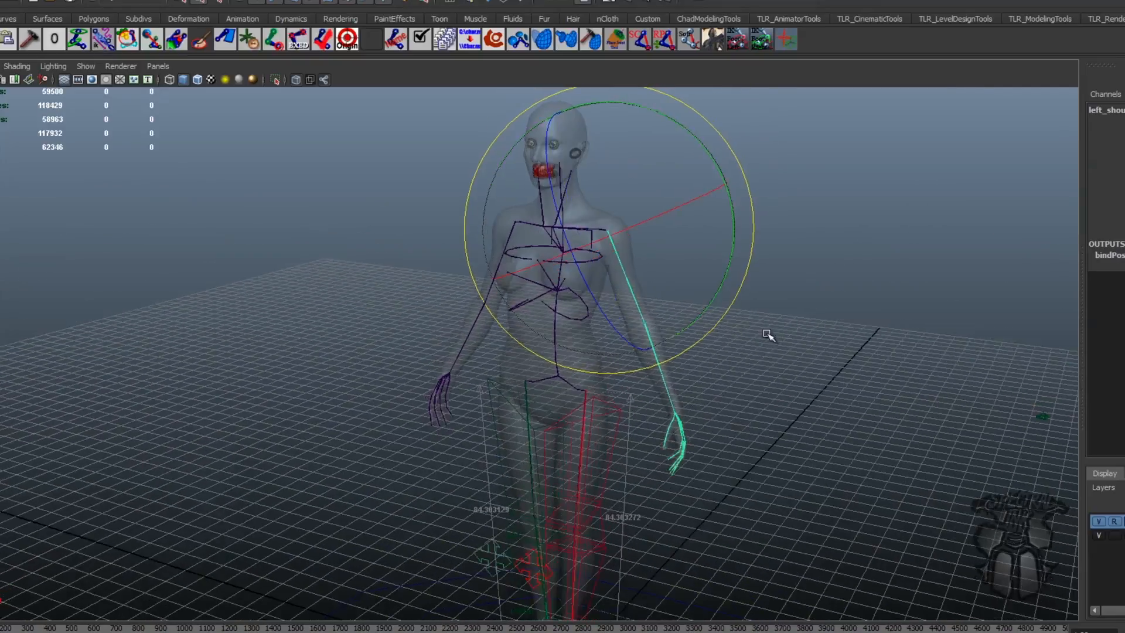
{"action": "left_click_drag", "start_coordinate": [767, 334], "coordinate": [742, 326], "text": "alt"}
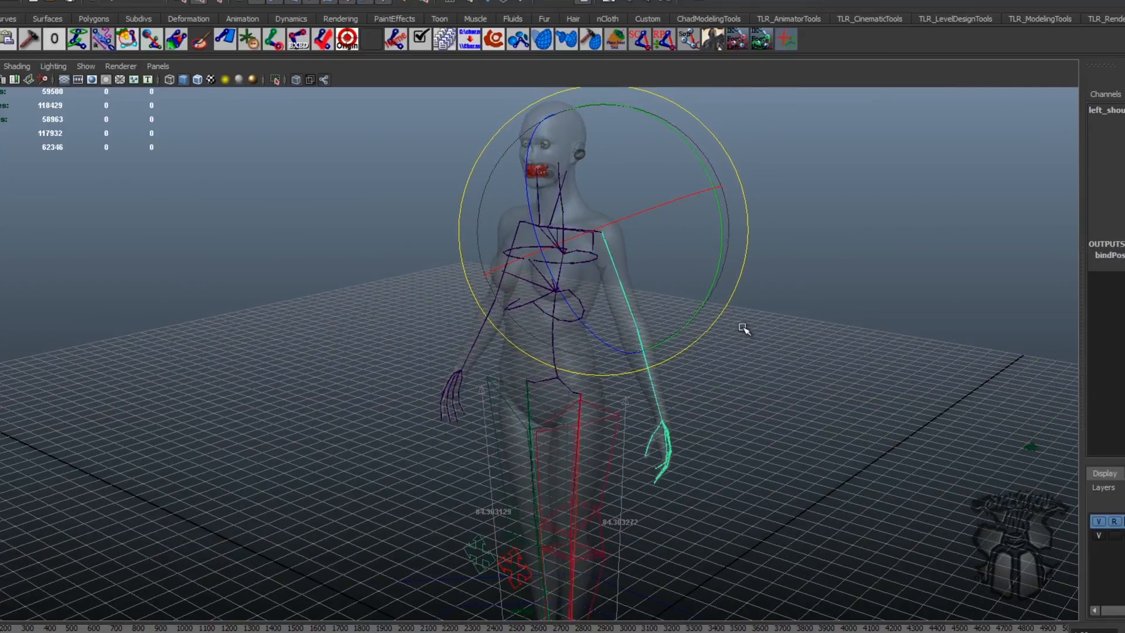
{"action": "middle_click_drag", "start_coordinate": [741, 326], "coordinate": [723, 335], "text": "alt"}
{"action": "right_click_drag", "start_coordinate": [723, 334], "coordinate": [827, 341], "text": "alt"}
{"action": "left_click_drag", "start_coordinate": [828, 342], "coordinate": [777, 341], "text": "alt"}
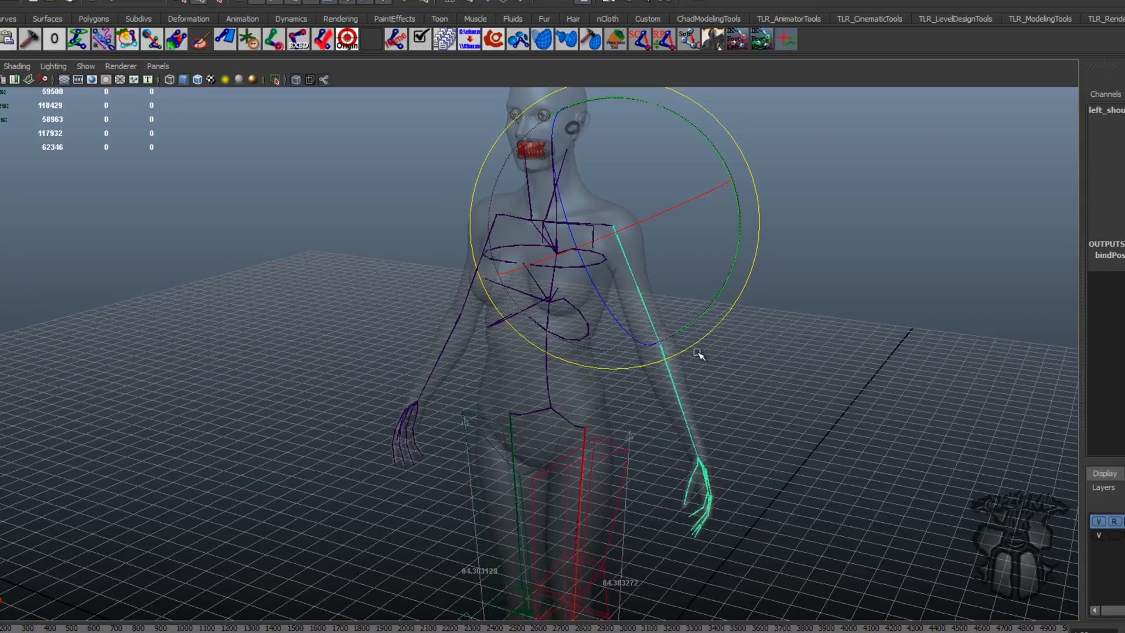
{"action": "middle_click_drag", "start_coordinate": [698, 353], "coordinate": [753, 314], "text": "alt"}
{"action": "right_click_drag", "start_coordinate": [753, 314], "coordinate": [789, 340], "text": "alt"}
{"action": "left_click_drag", "start_coordinate": [788, 340], "coordinate": [814, 345], "text": "alt"}
{"action": "middle_click_drag", "start_coordinate": [814, 346], "coordinate": [707, 329], "text": "alt"}
{"action": "right_click_drag", "start_coordinate": [708, 329], "coordinate": [713, 336], "text": "alt"}
{"action": "mouse_move", "coordinate": [713, 337]}
{"action": "left_mouse_down", "text": "alt"}
{"action": "mouse_move", "coordinate": [723, 336]}
{"action": "mouse_move", "coordinate": [707, 337]}
{"action": "left_mouse_up", "text": "alt"}
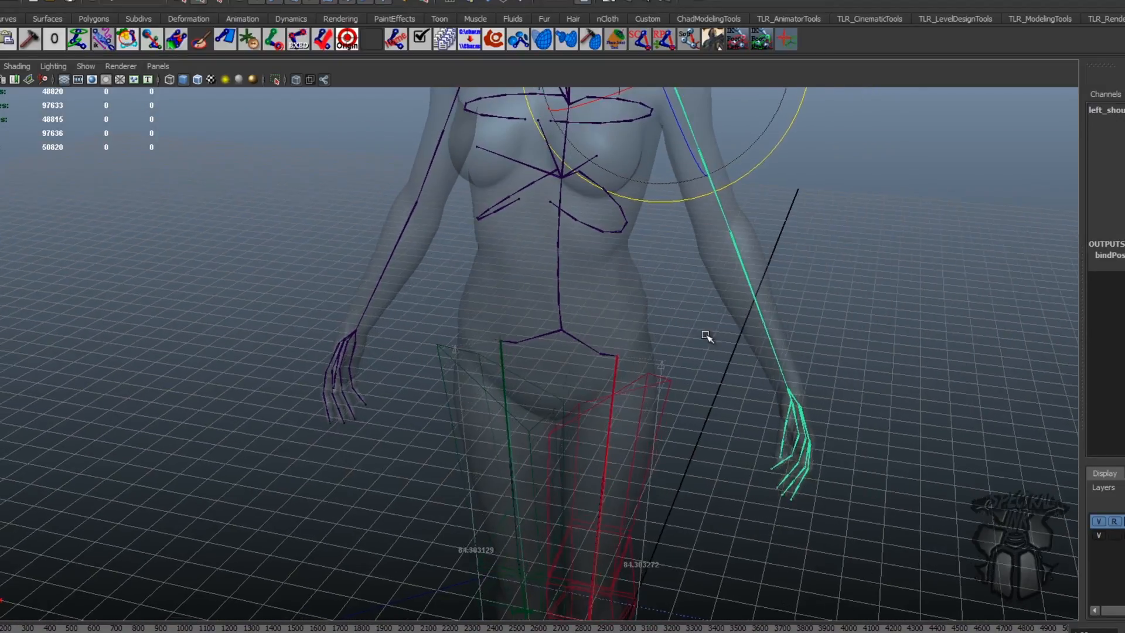
{"action": "right_click_drag", "start_coordinate": [707, 336], "coordinate": [743, 336], "text": "alt"}
{"action": "middle_click_drag", "start_coordinate": [743, 336], "coordinate": [721, 337], "text": "alt"}
{"action": "left_click_drag", "start_coordinate": [721, 337], "coordinate": [713, 343], "text": "alt"}
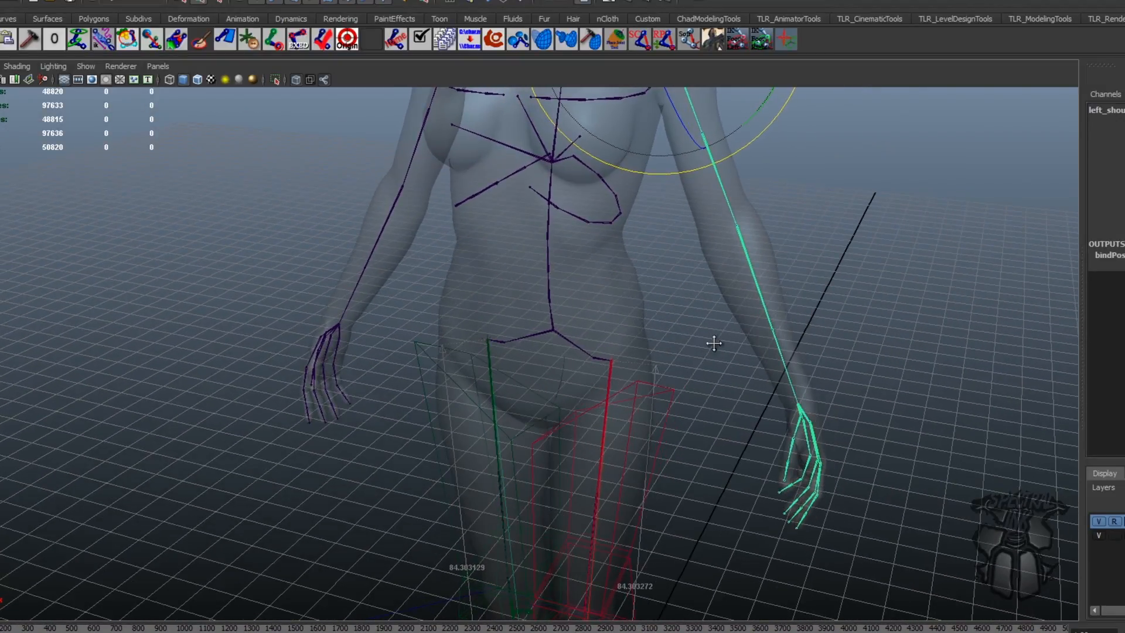
{"action": "middle_click_drag", "start_coordinate": [714, 343], "coordinate": [713, 333], "text": "alt"}
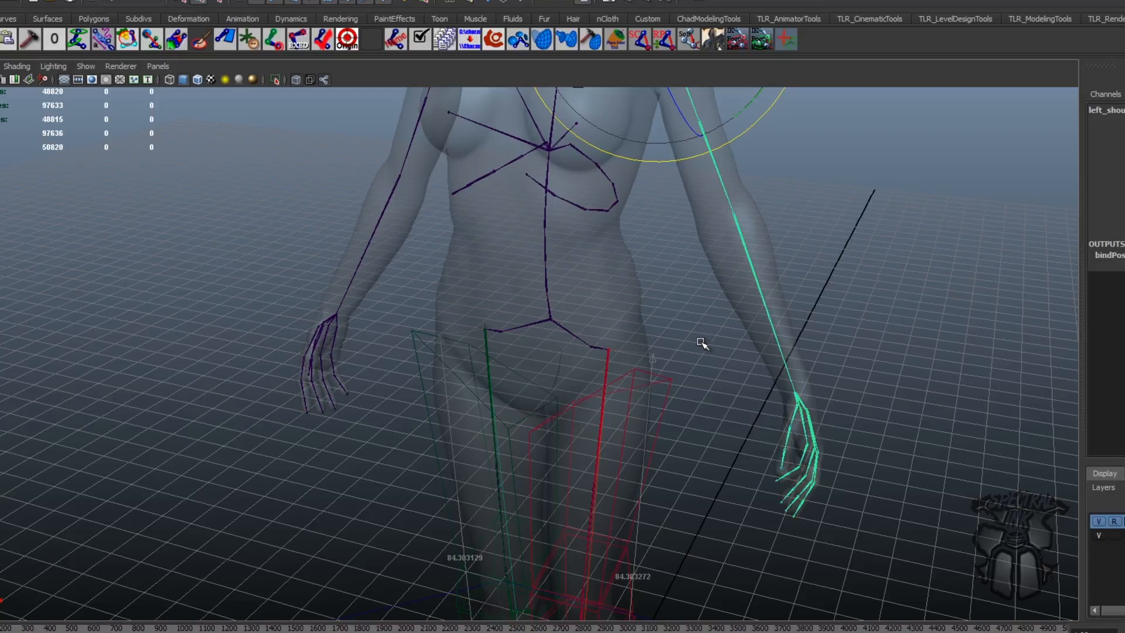
{"action": "left_click_drag", "start_coordinate": [701, 342], "coordinate": [733, 322], "text": "alt"}
{"action": "middle_click_drag", "start_coordinate": [794, 278], "coordinate": [764, 352], "text": "alt"}
{"action": "right_click_drag", "start_coordinate": [764, 352], "coordinate": [691, 342], "text": "alt"}
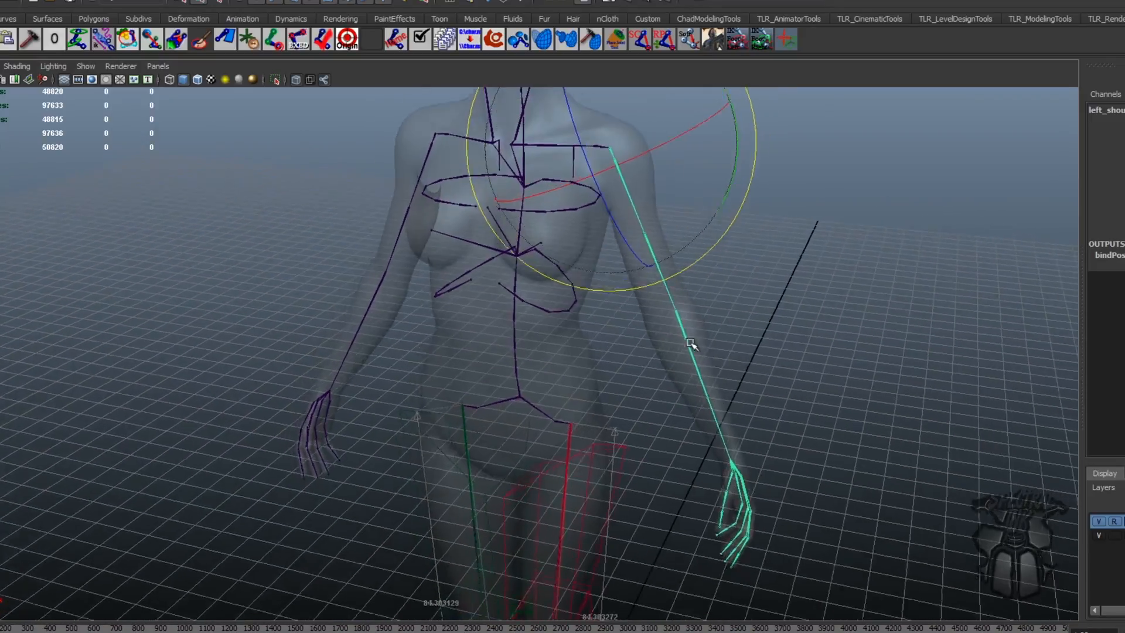
Step: Show the left shoulder joint's transform attributes in the Attribute Editor and examine its Rotate Order
{"action": "left_click_drag", "start_coordinate": [691, 343], "coordinate": [737, 349], "text": "alt"}
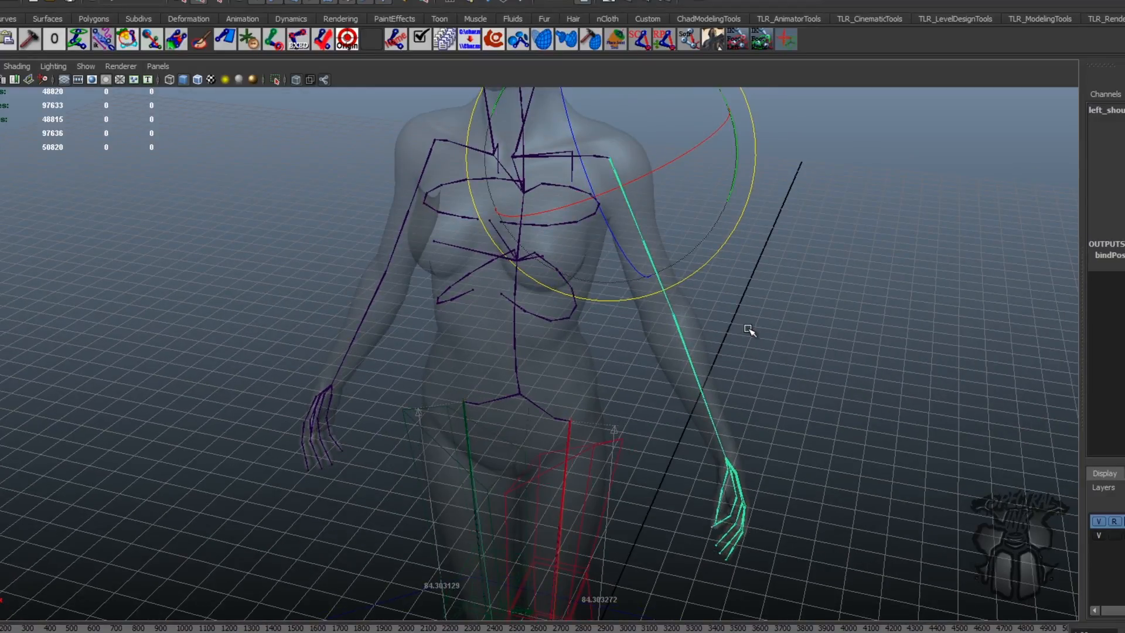
{"action": "left_click_drag", "start_coordinate": [750, 330], "coordinate": [773, 305], "text": "alt"}
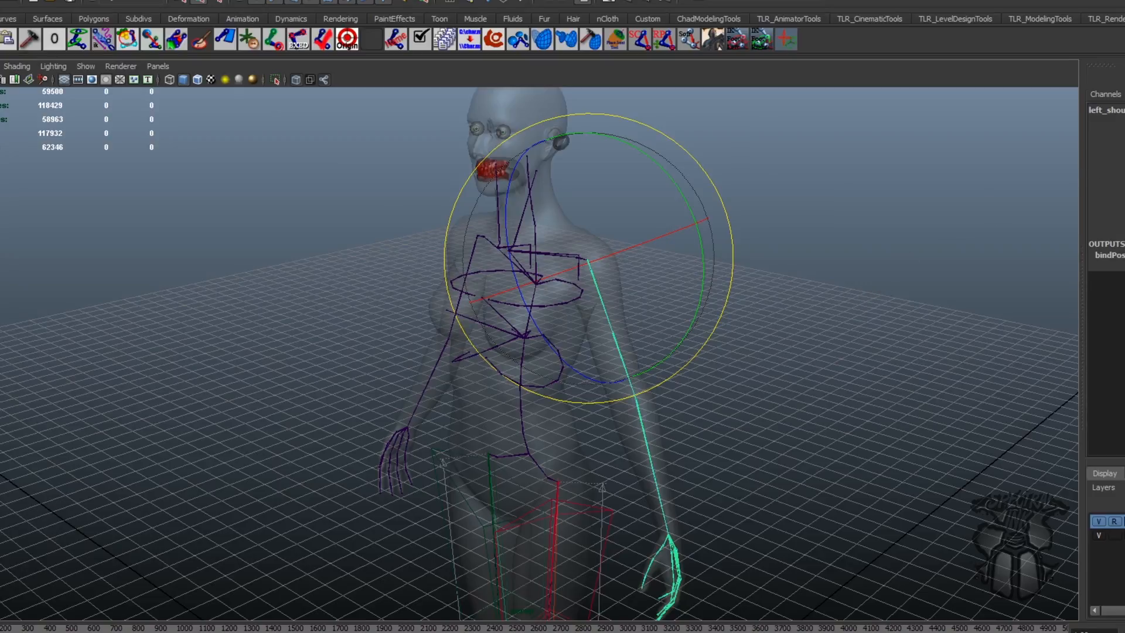
{"action": "key", "text": "ctrl+a"}
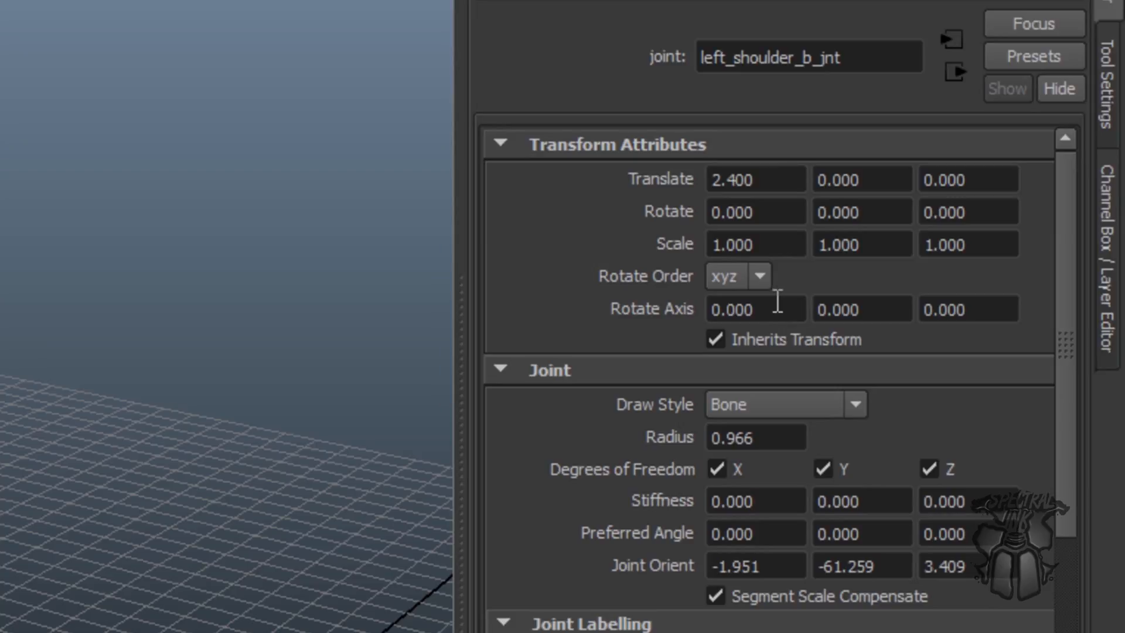
Step: Turn off X-Ray shading for the character in the perspective view
{"action": "left_click_drag", "start_coordinate": [68, 344], "coordinate": [630, 284], "text": "alt"}
{"action": "left_click", "coordinate": [4, 392]}
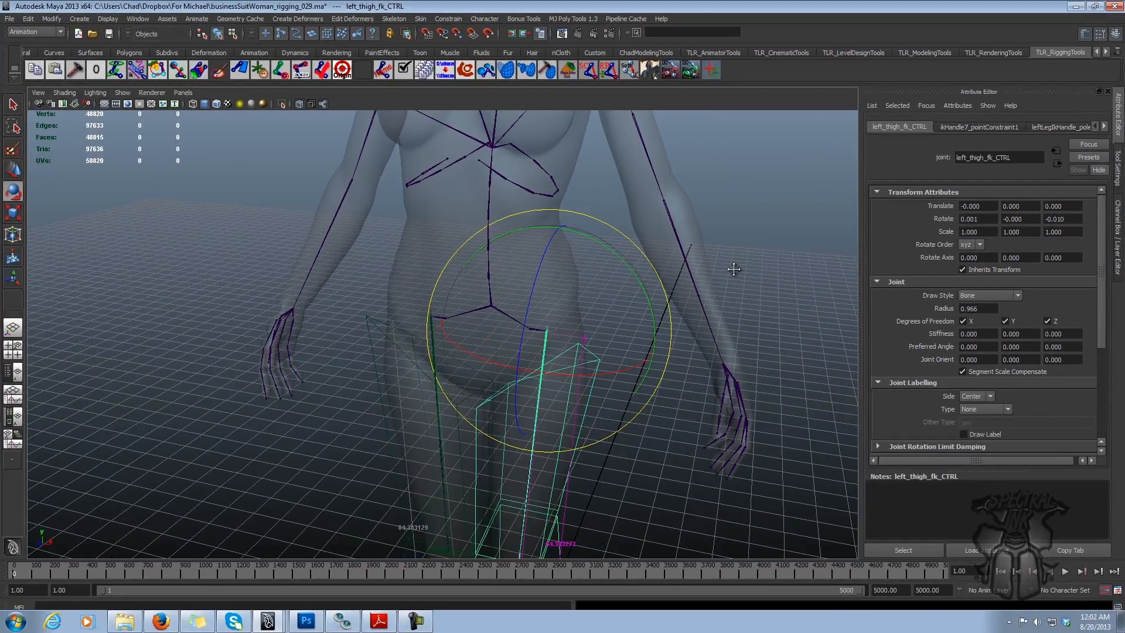
{"action": "mouse_move", "coordinate": [734, 269]}
{"action": "left_mouse_down", "text": "alt"}
{"action": "mouse_move", "coordinate": [691, 266]}
{"action": "mouse_move", "coordinate": [739, 267]}
{"action": "left_mouse_up", "text": "alt"}
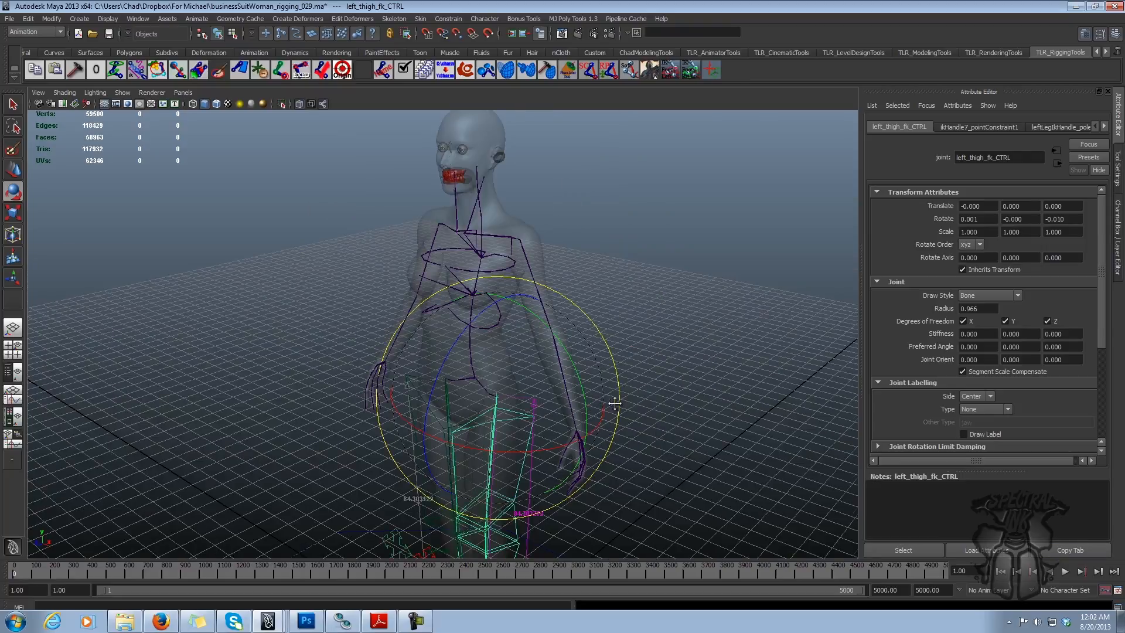
{"action": "mouse_move", "coordinate": [614, 403]}
{"action": "left_mouse_down", "text": "alt"}
{"action": "mouse_move", "coordinate": [565, 377]}
{"action": "mouse_move", "coordinate": [603, 346]}
{"action": "left_mouse_up", "text": "alt"}
{"action": "left_click", "coordinate": [64, 92]}
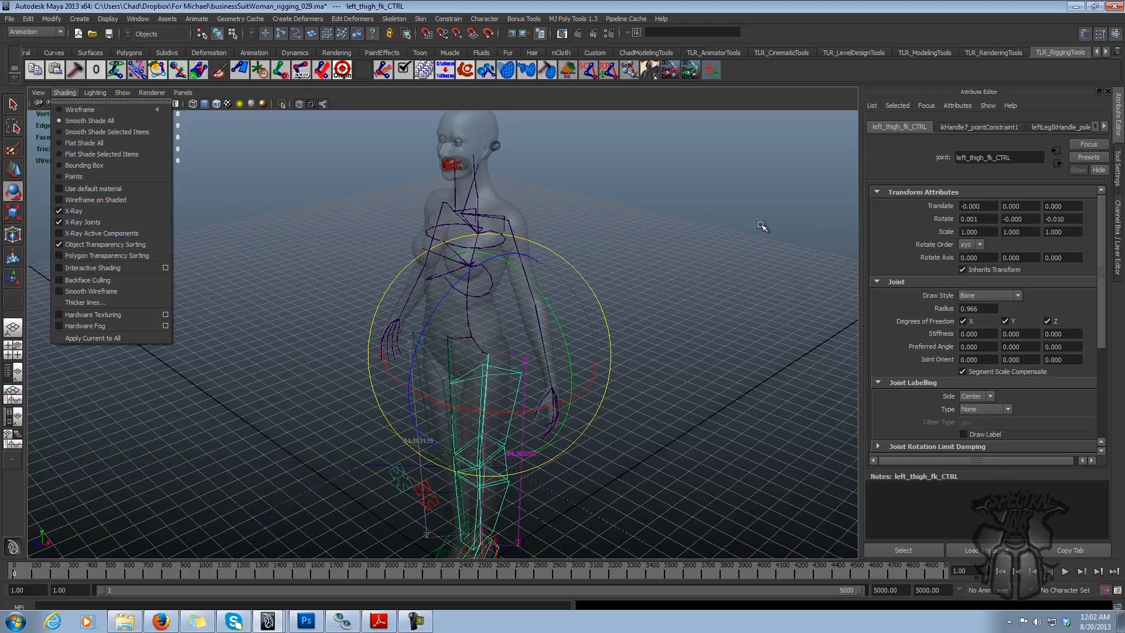
{"action": "left_click", "coordinate": [73, 211]}
{"action": "scroll", "coordinate": [477, 191], "scroll_direction": "up", "scroll_amount": 3}
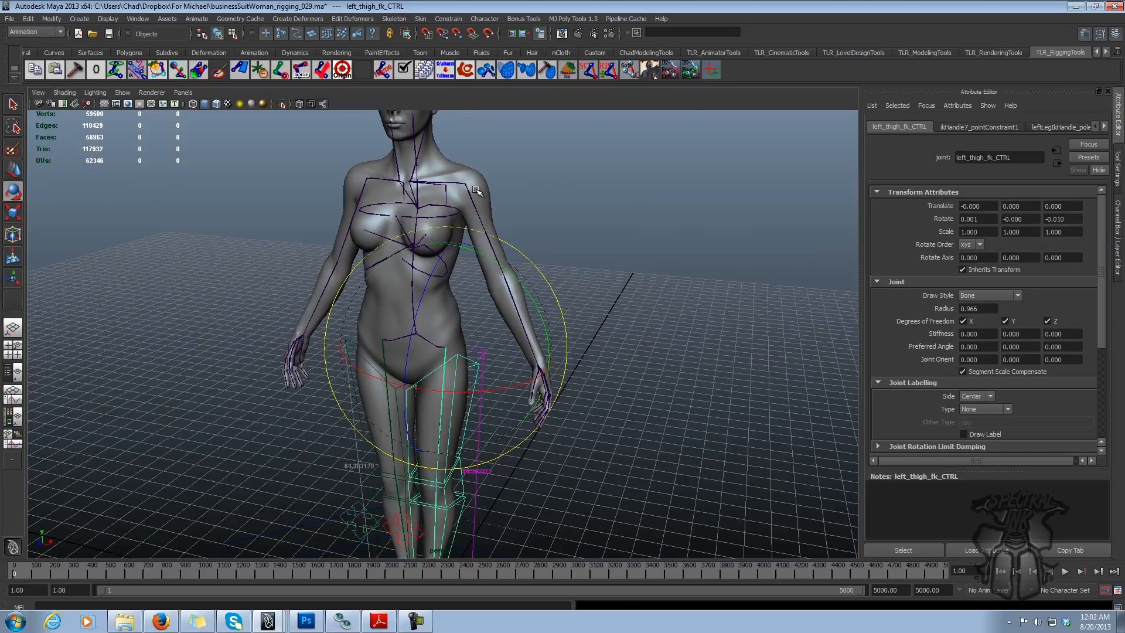
Step: Select left_shoulder_b_jnt and examine the arm and shoulder on the shaded model from several angles
{"action": "left_click", "coordinate": [464, 187]}
{"action": "middle_click_drag", "start_coordinate": [515, 179], "coordinate": [521, 239], "text": "alt"}
{"action": "right_click_drag", "start_coordinate": [522, 239], "coordinate": [684, 239], "text": "alt"}
{"action": "left_click_drag", "start_coordinate": [683, 238], "coordinate": [416, 201], "text": "alt"}
{"action": "left_click_drag", "start_coordinate": [269, 233], "coordinate": [623, 209], "text": "alt"}
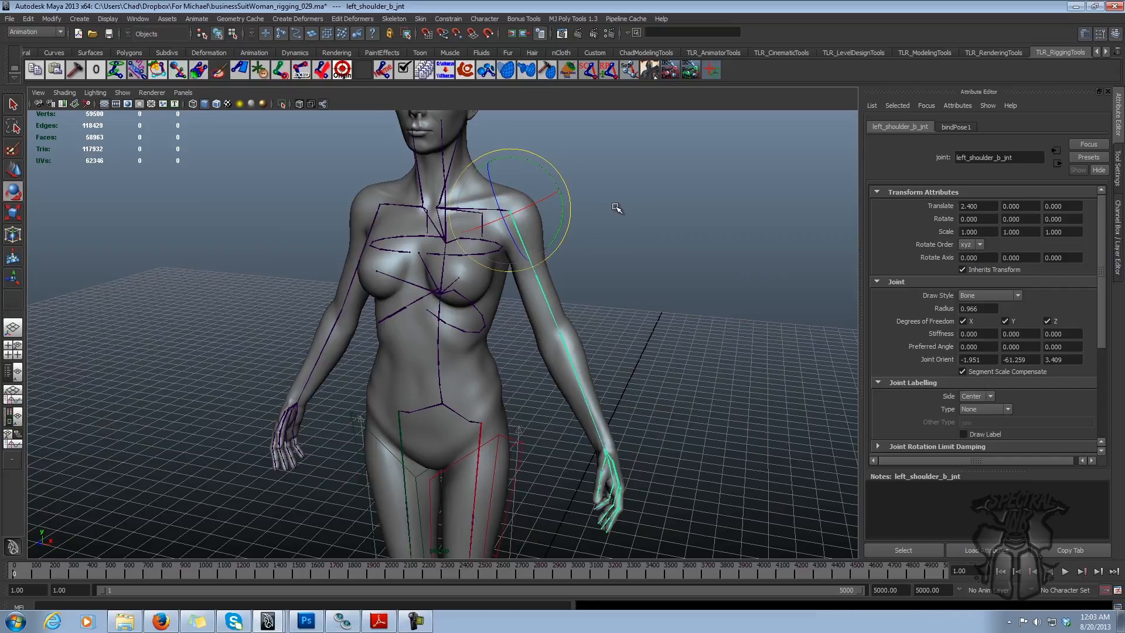
{"action": "mouse_move", "coordinate": [622, 209]}
{"action": "left_mouse_down", "text": "alt"}
{"action": "mouse_move", "coordinate": [586, 211]}
{"action": "mouse_move", "coordinate": [627, 214]}
{"action": "left_mouse_up", "text": "alt"}
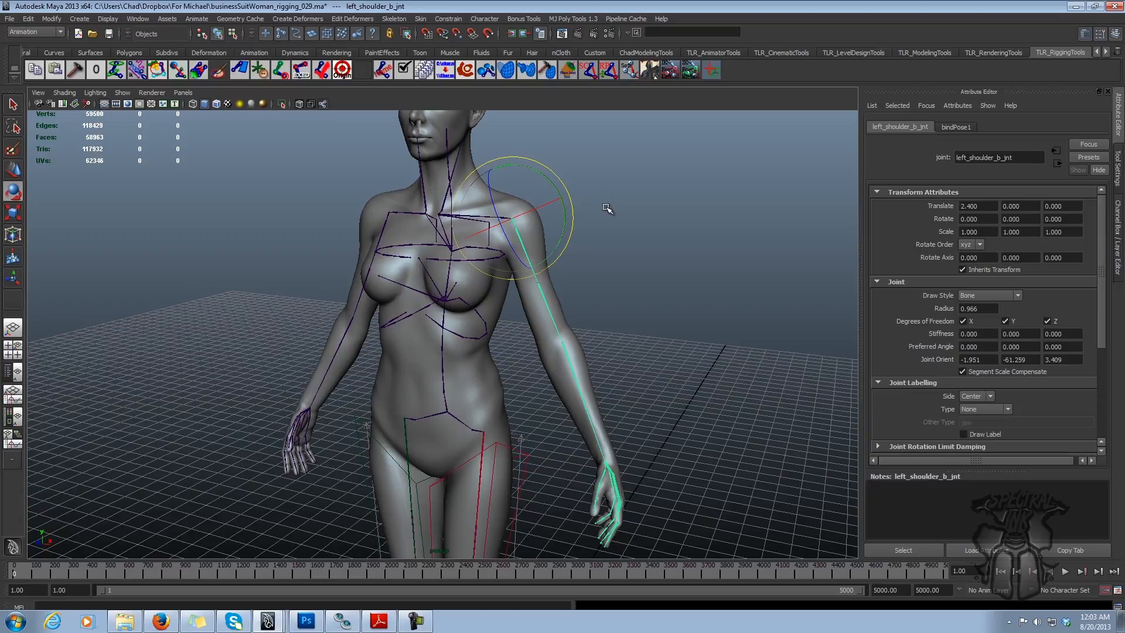
{"action": "left_click_drag", "start_coordinate": [615, 211], "coordinate": [638, 209], "text": "alt"}
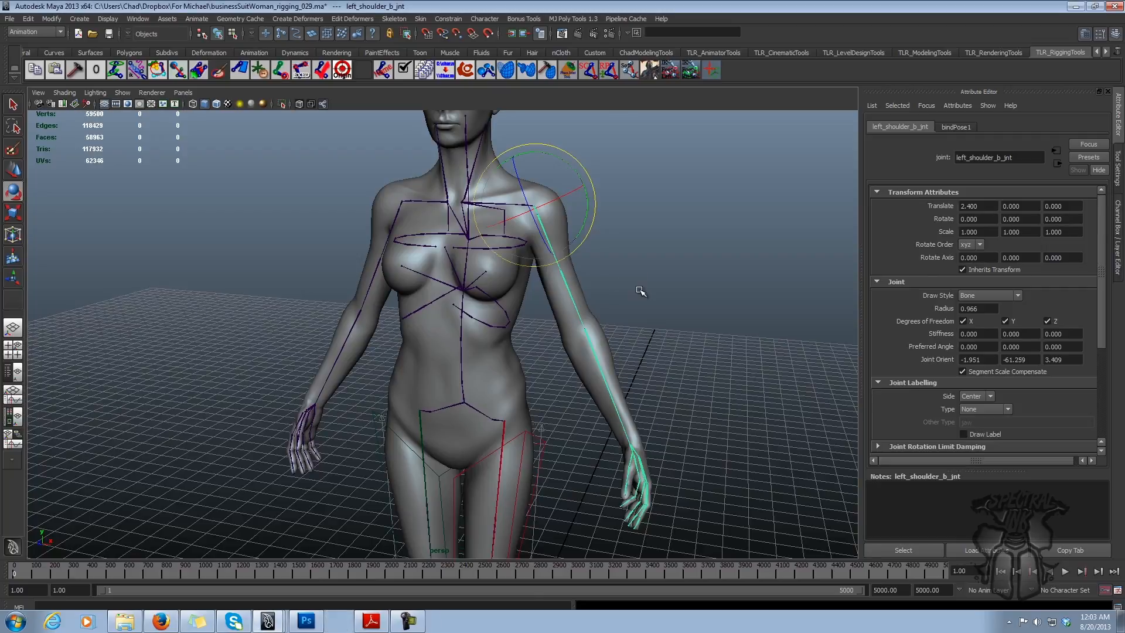
Step: Examine the left shoulder in close-up and select the short joint left_shoulder_a_jnt leading into the upper arm
{"action": "left_click_drag", "start_coordinate": [645, 290], "coordinate": [674, 293], "text": "alt"}
{"action": "mouse_move", "coordinate": [673, 293]}
{"action": "right_mouse_down", "text": "alt"}
{"action": "mouse_move", "coordinate": [689, 284]}
{"action": "mouse_move", "coordinate": [658, 279]}
{"action": "right_mouse_up", "text": "alt"}
{"action": "left_click_drag", "start_coordinate": [658, 279], "coordinate": [618, 283], "text": "alt"}
{"action": "middle_click_drag", "start_coordinate": [604, 278], "coordinate": [558, 337], "text": "alt"}
{"action": "right_click_drag", "start_coordinate": [559, 338], "coordinate": [758, 340], "text": "alt"}
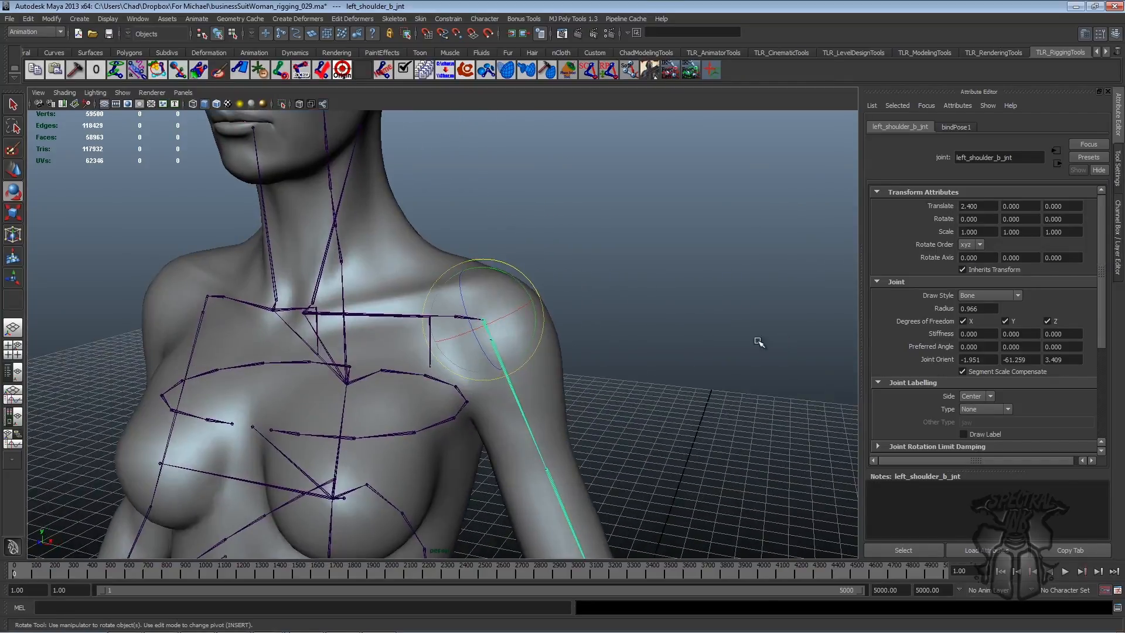
{"action": "middle_click_drag", "start_coordinate": [589, 373], "coordinate": [570, 352], "text": "alt"}
{"action": "right_click_drag", "start_coordinate": [570, 352], "coordinate": [699, 317], "text": "alt"}
{"action": "left_click_drag", "start_coordinate": [504, 271], "coordinate": [508, 266]}
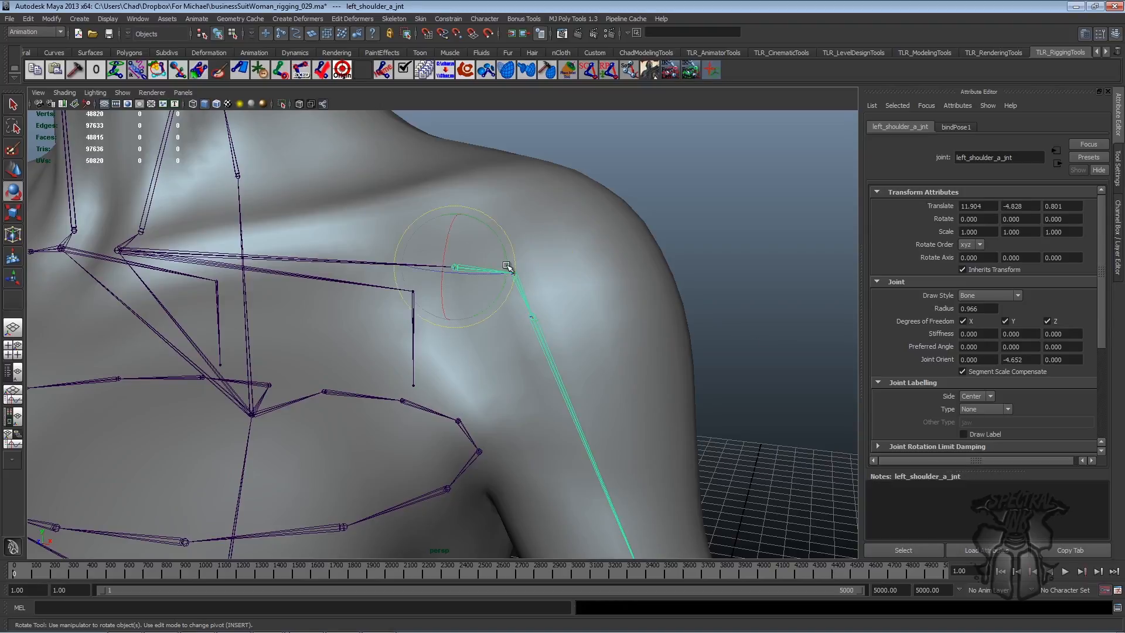
Step: Select left_thigh_a_jnt at the left hip and examine how it leads into the thigh
{"action": "left_click_drag", "start_coordinate": [653, 301], "coordinate": [614, 362], "text": "alt"}
{"action": "middle_click_drag", "start_coordinate": [614, 362], "coordinate": [606, 118], "text": "alt"}
{"action": "right_click_drag", "start_coordinate": [555, 309], "coordinate": [854, 259], "text": "alt"}
{"action": "left_click_drag", "start_coordinate": [854, 258], "coordinate": [866, 272], "text": "alt"}
{"action": "left_click", "coordinate": [579, 329]}
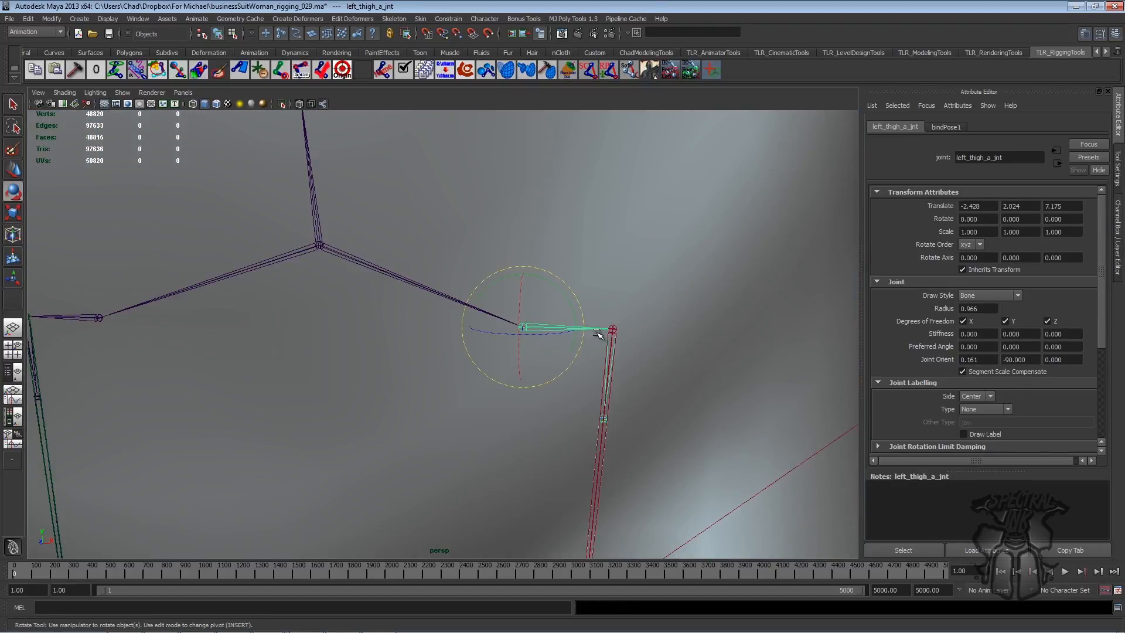
{"action": "middle_click_drag", "start_coordinate": [586, 337], "coordinate": [549, 294], "text": "alt"}
Step: Hide the left thigh FK control and select the soft IK driver handle at the left hip joint
{"action": "key", "text": "Down"}
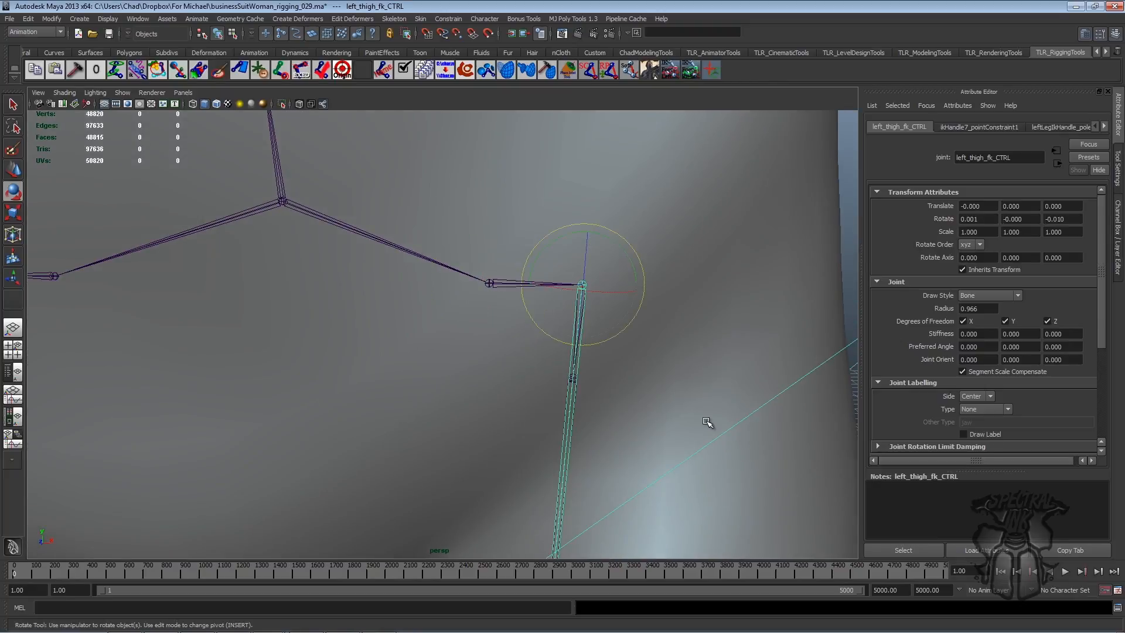
{"action": "left_click", "coordinate": [656, 413]}
{"action": "left_click_drag", "start_coordinate": [535, 276], "coordinate": [609, 368]}
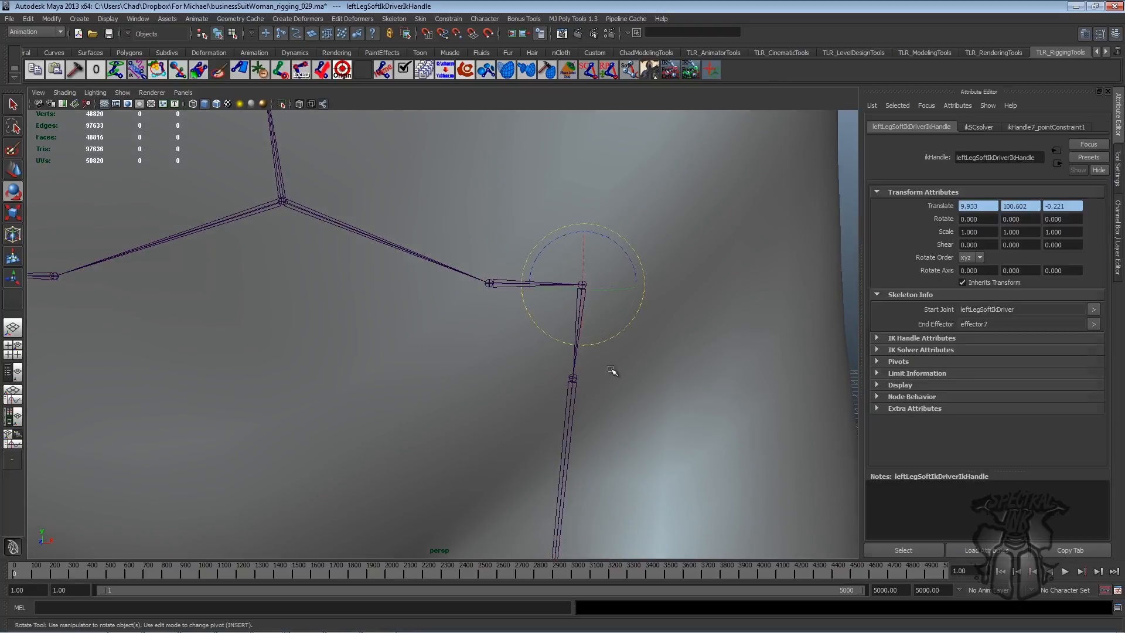
{"action": "left_click_drag", "start_coordinate": [653, 320], "coordinate": [636, 315], "text": "alt"}
{"action": "right_click_drag", "start_coordinate": [636, 314], "coordinate": [590, 313], "text": "alt"}
{"action": "left_click_drag", "start_coordinate": [612, 309], "coordinate": [633, 313], "text": "alt"}
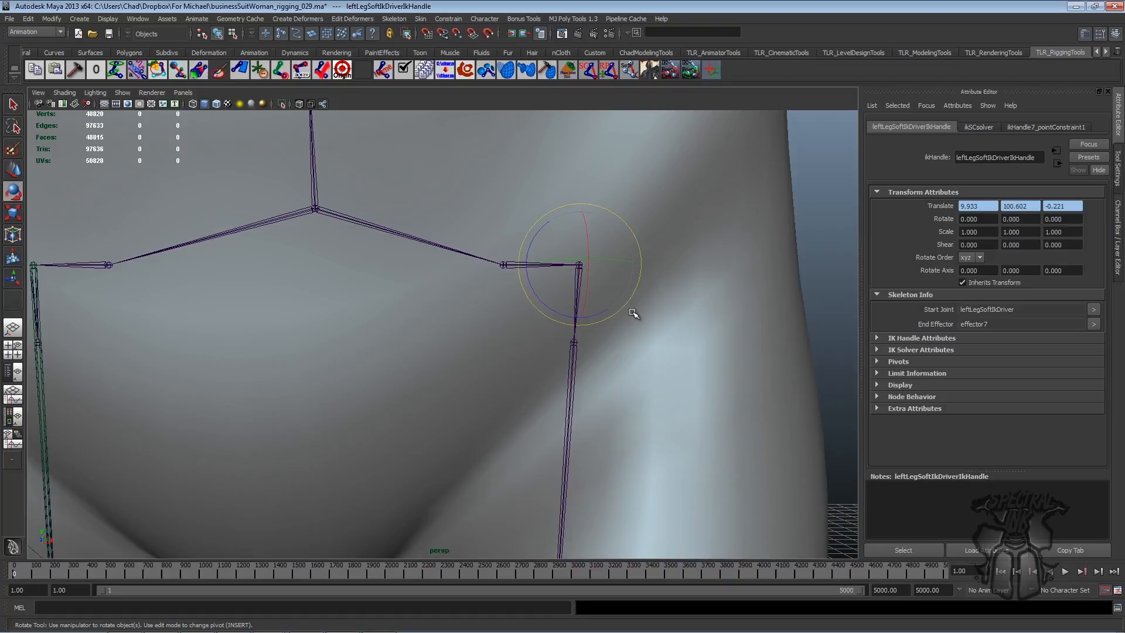
Step: Select left_thigh_a_jnt again and examine the short hip joints and the thigh chain below them
{"action": "left_click", "coordinate": [575, 351]}
{"action": "left_click_drag", "start_coordinate": [586, 269], "coordinate": [697, 290], "text": "alt"}
{"action": "right_click_drag", "start_coordinate": [697, 290], "coordinate": [532, 283], "text": "alt"}
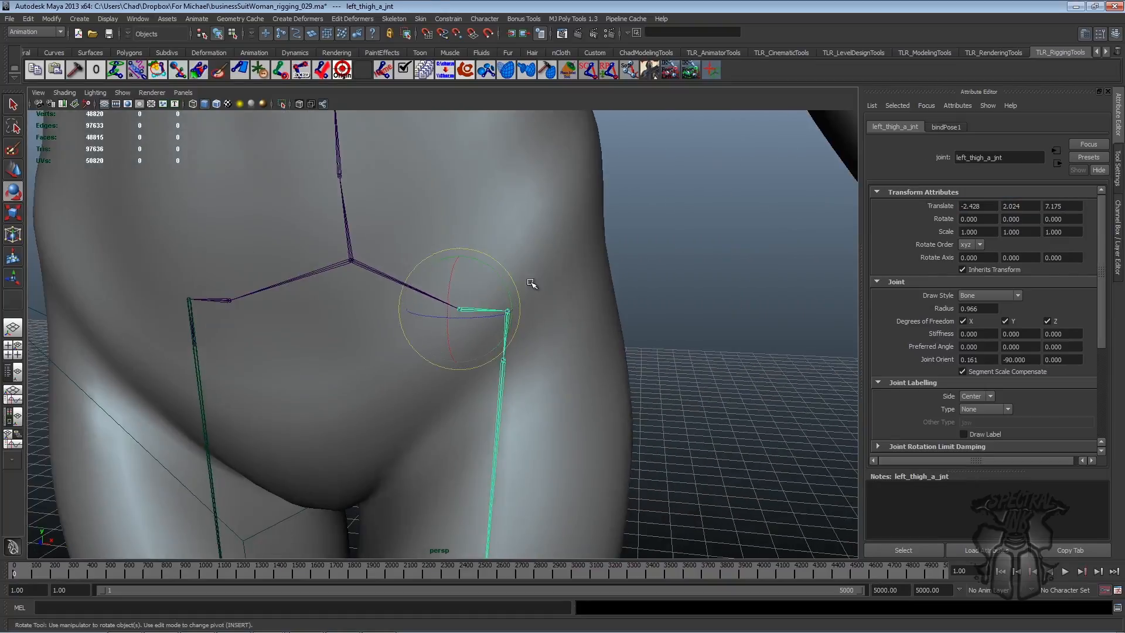
{"action": "left_click_drag", "start_coordinate": [532, 284], "coordinate": [680, 283], "text": "alt"}
{"action": "right_click_drag", "start_coordinate": [680, 284], "coordinate": [633, 283], "text": "alt"}
{"action": "middle_click_drag", "start_coordinate": [632, 282], "coordinate": [638, 310], "text": "alt"}
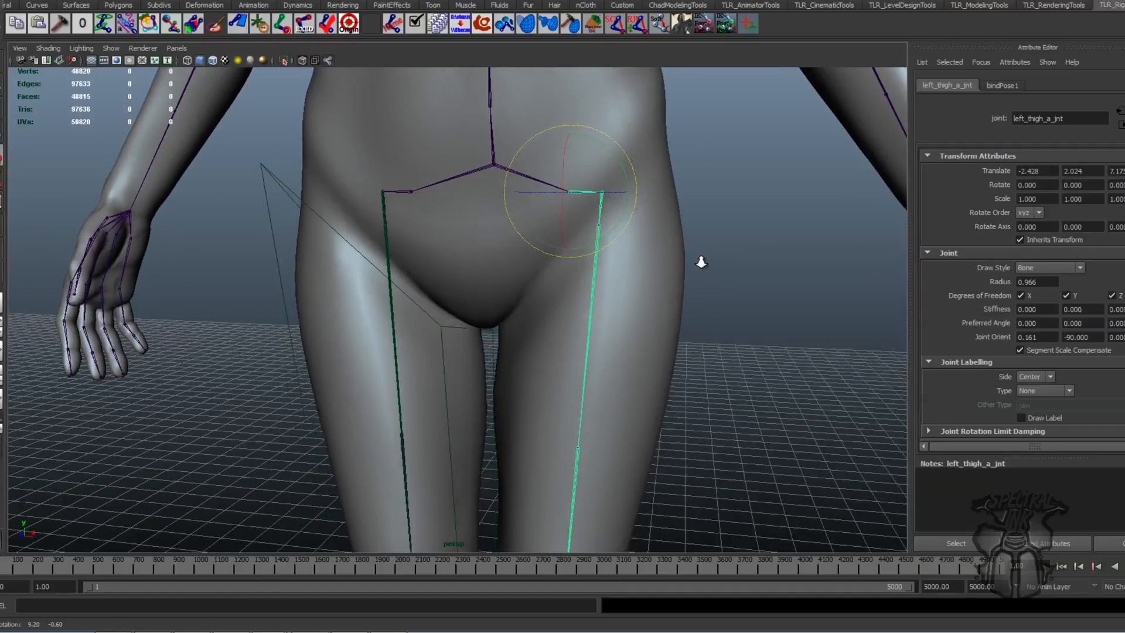
{"action": "mouse_move", "coordinate": [697, 258]}
{"action": "right_mouse_down", "text": "alt"}
{"action": "mouse_move", "coordinate": [648, 271]}
{"action": "mouse_move", "coordinate": [704, 267]}
{"action": "right_mouse_up", "text": "alt"}
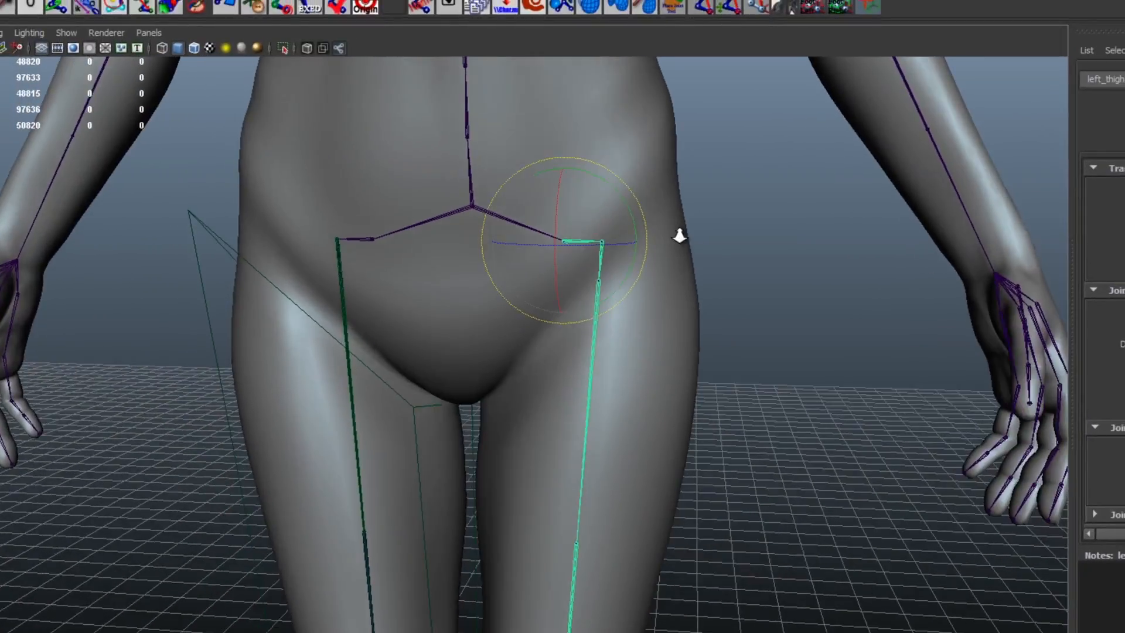
{"action": "right_click_drag", "start_coordinate": [679, 236], "coordinate": [703, 269], "text": "alt"}
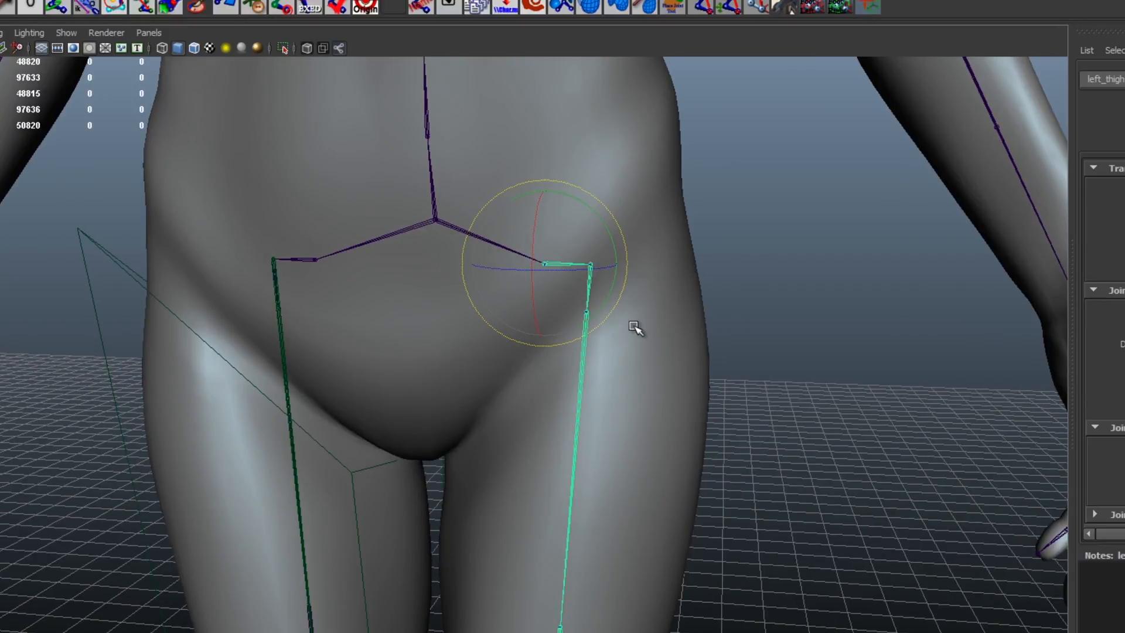
Step: Isolate the left leg joint chain in the view, starting from left_thigh_a_jnt
{"action": "right_click_drag", "start_coordinate": [630, 307], "coordinate": [780, 215], "text": "alt"}
{"action": "left_click", "coordinate": [832, 221]}
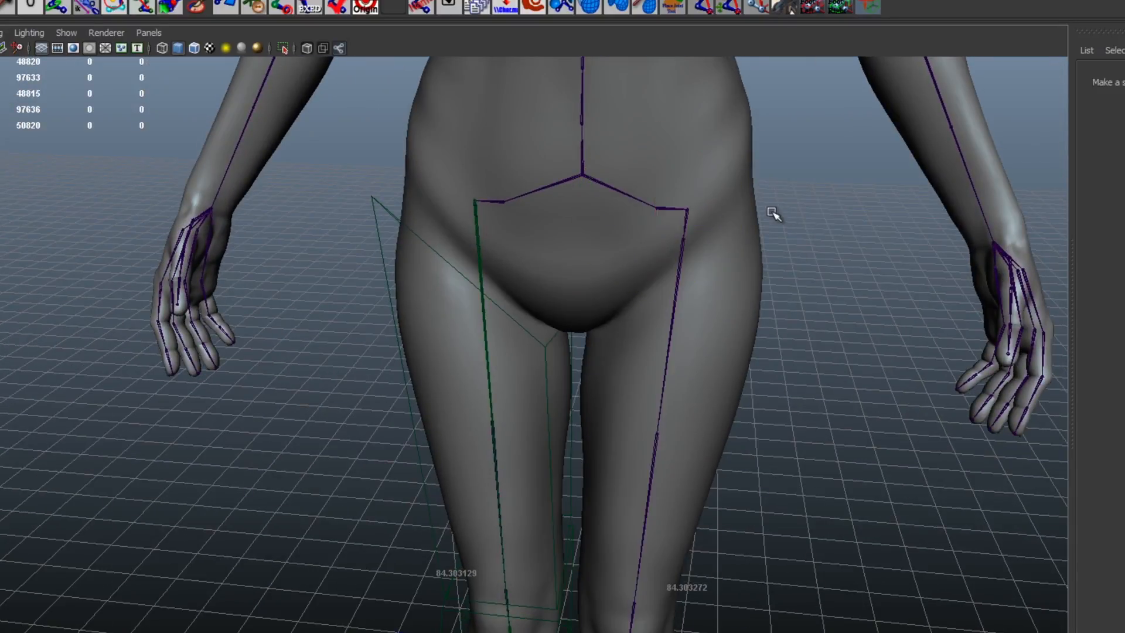
{"action": "left_click", "coordinate": [675, 213]}
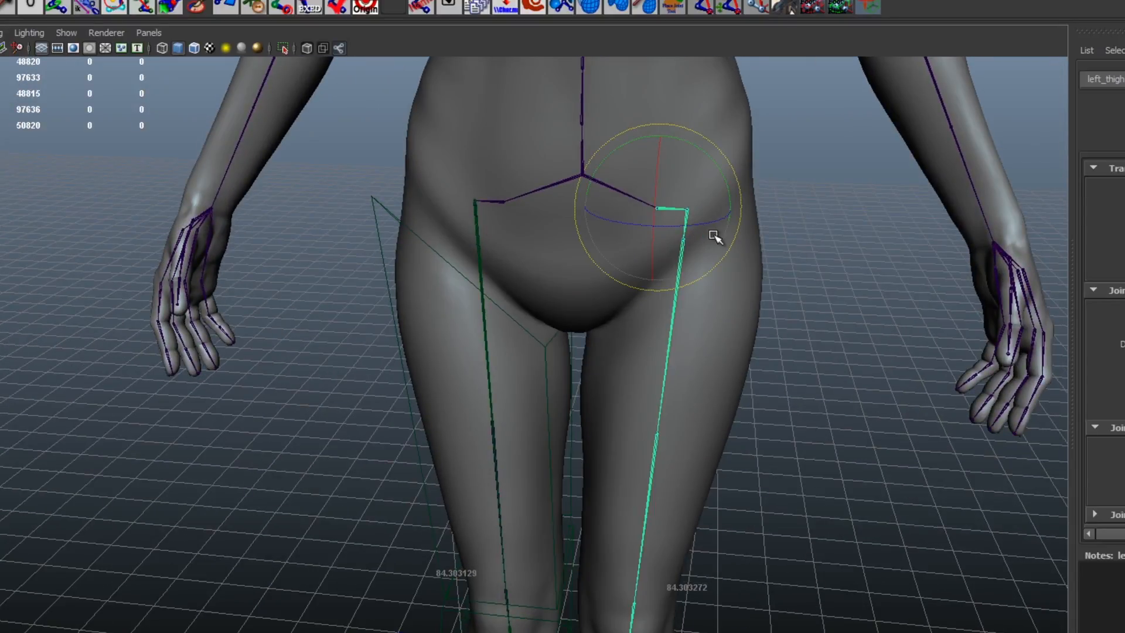
{"action": "right_click_drag", "start_coordinate": [754, 286], "coordinate": [750, 234], "text": "alt"}
{"action": "left_click", "coordinate": [66, 33]}
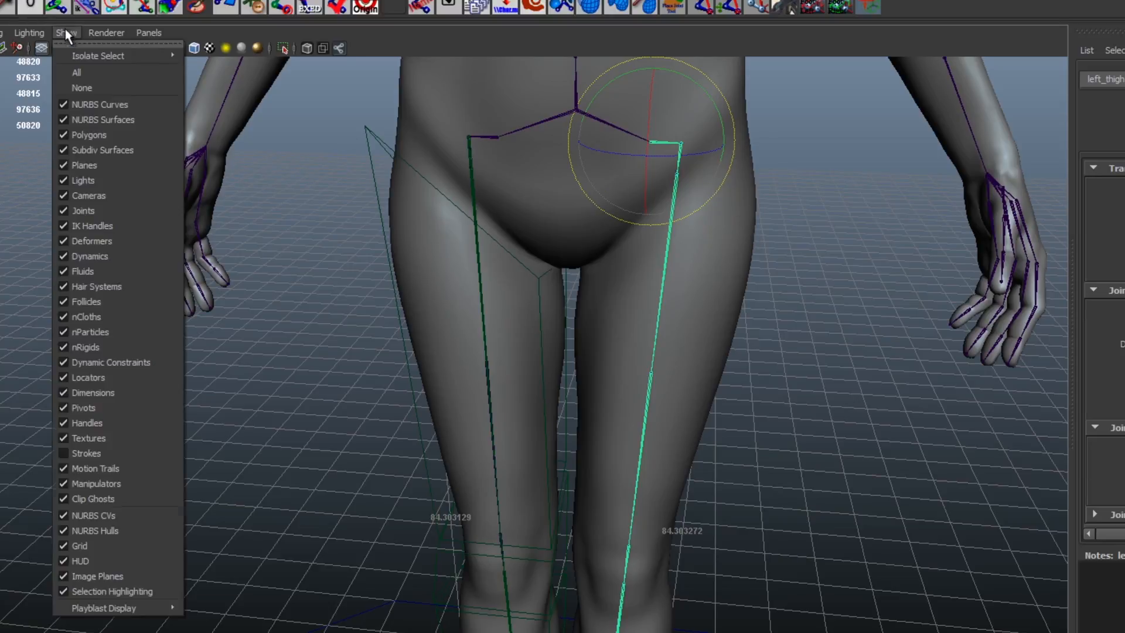
{"action": "mouse_move", "coordinate": [165, 54]}
{"action": "left_click", "coordinate": [225, 63]}
Step: Cut the duplicated left leg chain down to its hip-to-knee joints and rename its root joint left_thigh_a_driver
{"action": "left_click_drag", "start_coordinate": [786, 283], "coordinate": [786, 254], "text": "alt"}
{"action": "left_click", "coordinate": [655, 501]}
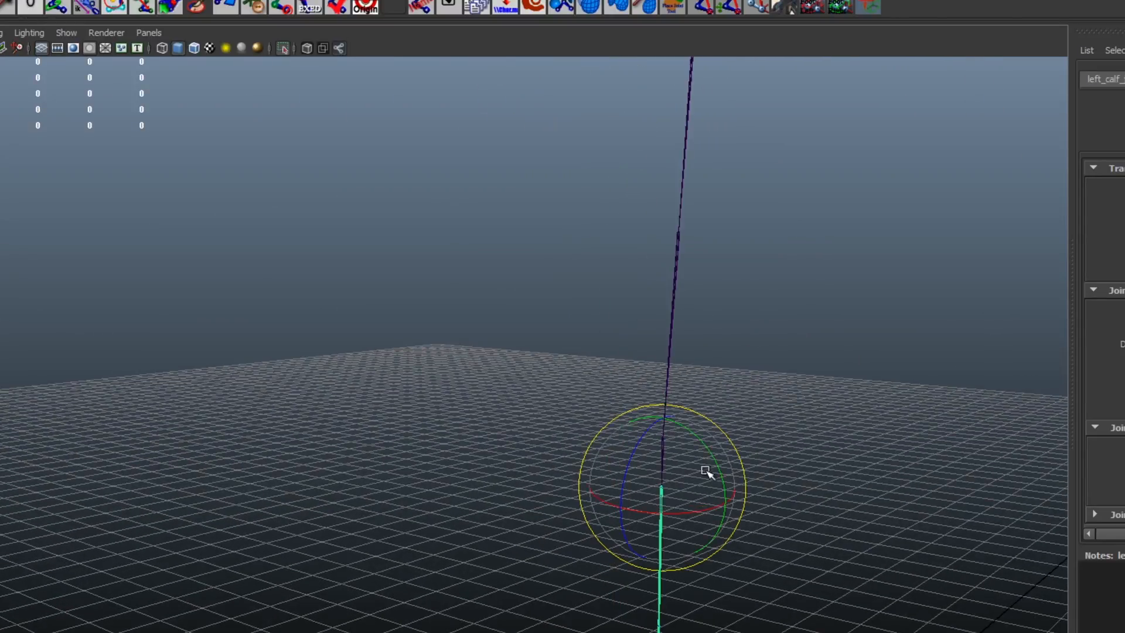
{"action": "key", "text": "Up"}
{"action": "key", "text": "f"}
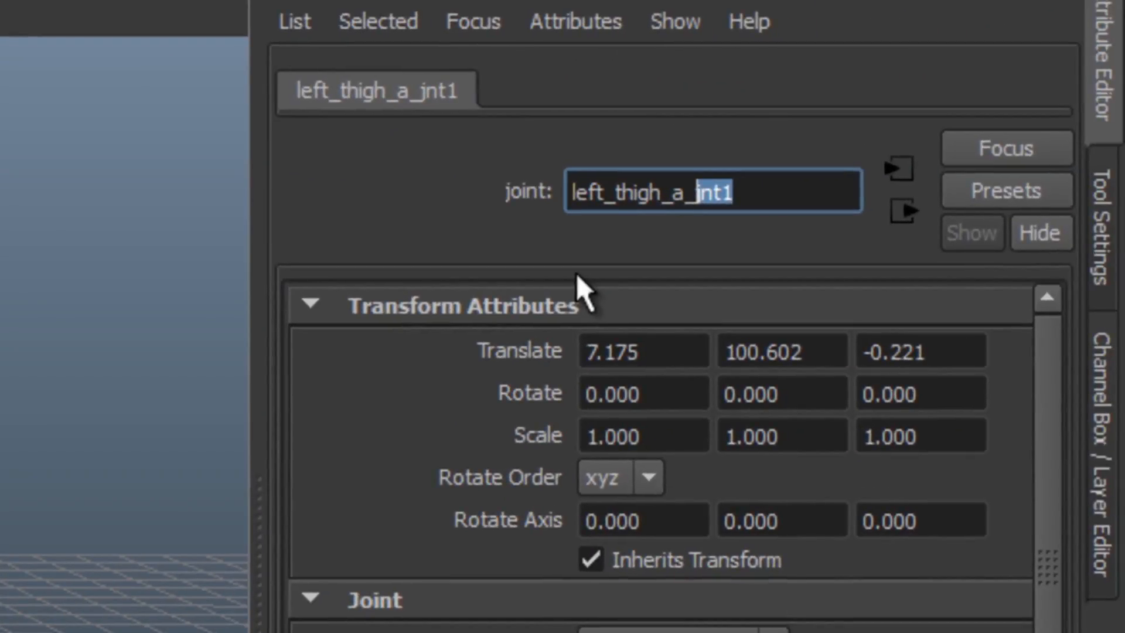
{"action": "type", "text": "drib"}
{"action": "key", "text": "BackSpace"}
{"action": "type", "text": "ver"}
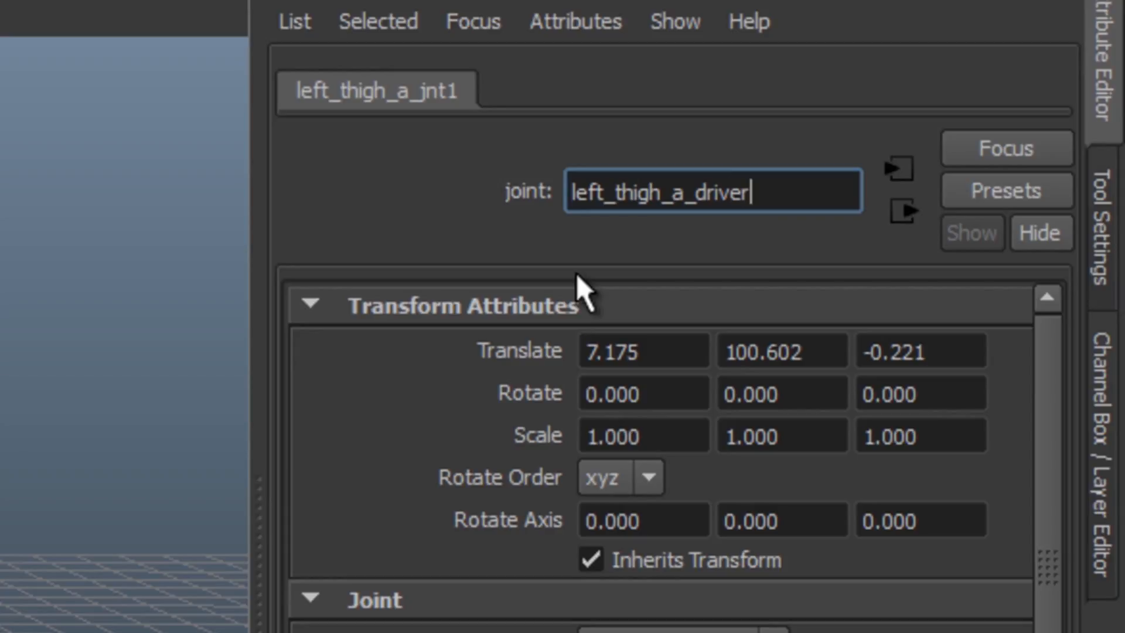
{"action": "key", "text": "Return"}
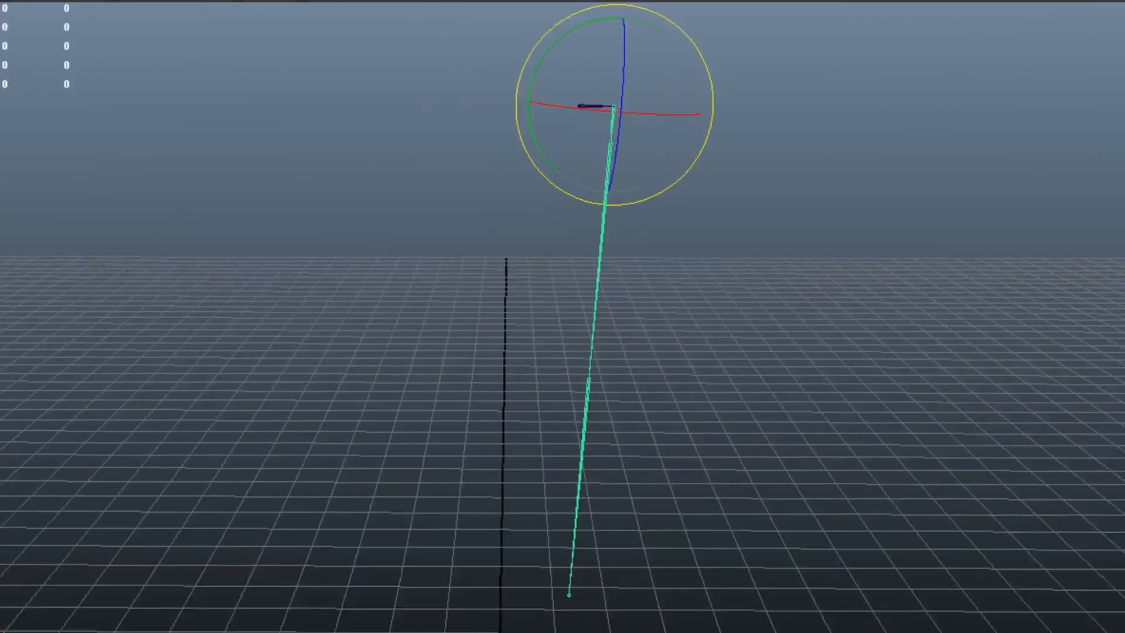
Step: Rename the second and third joints of the duplicated thigh chain left_thigh_b_driver and left_thigh_c_driver
{"action": "left_click_drag", "start_coordinate": [940, 66], "coordinate": [960, 66]}
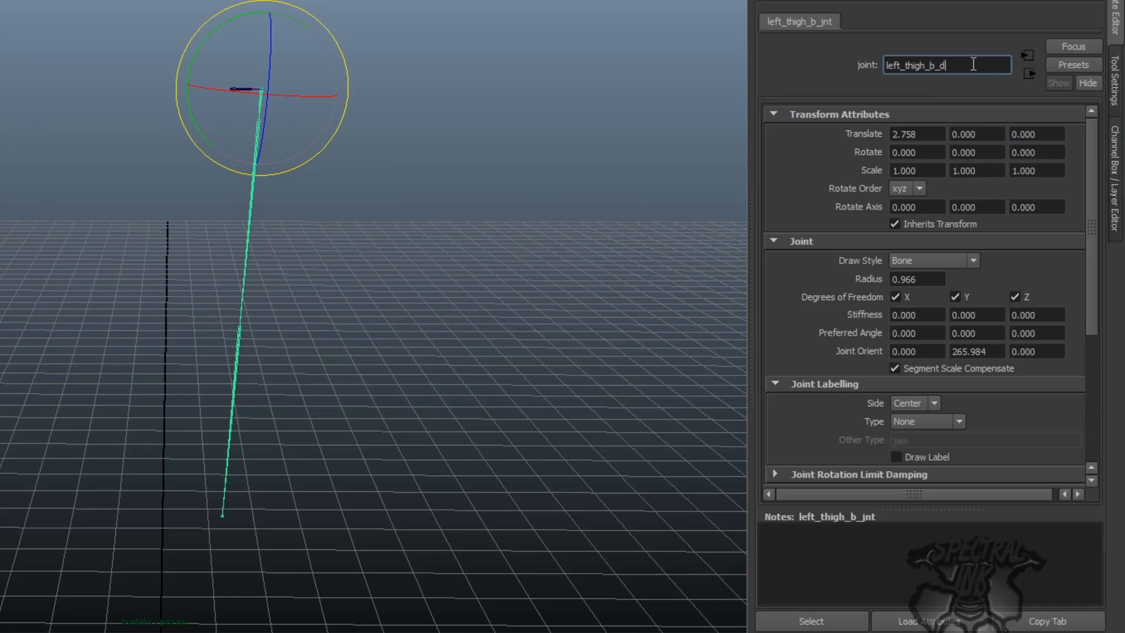
{"action": "key", "text": "Return"}
{"action": "left_click", "coordinate": [253, 178]}
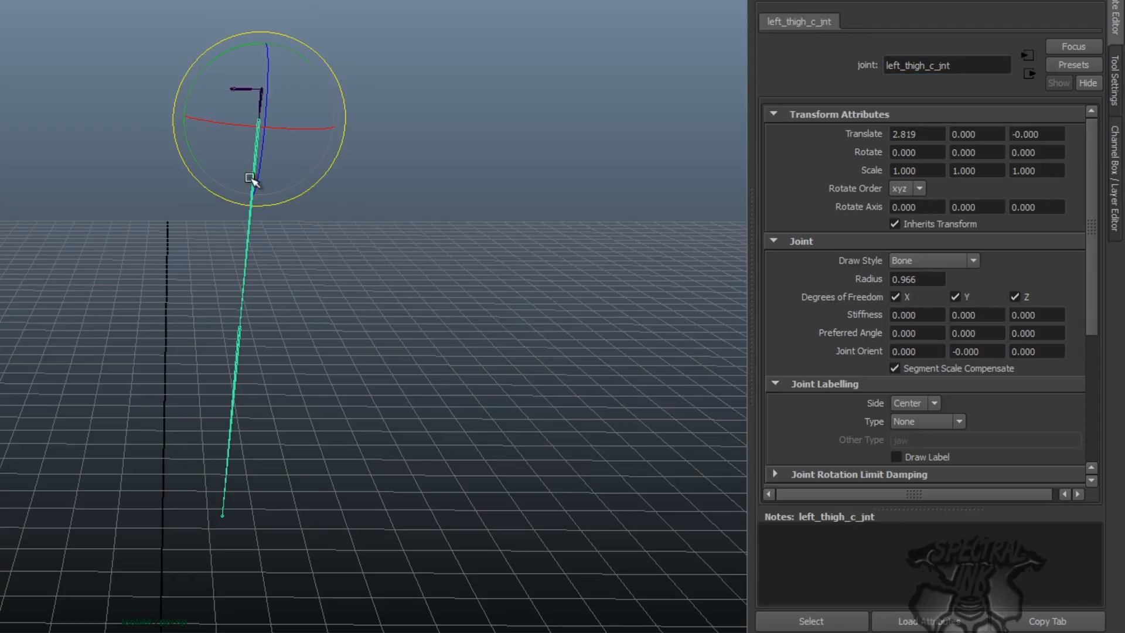
{"action": "left_click", "coordinate": [948, 65]}
{"action": "left_click_drag", "start_coordinate": [940, 64], "coordinate": [970, 64]}
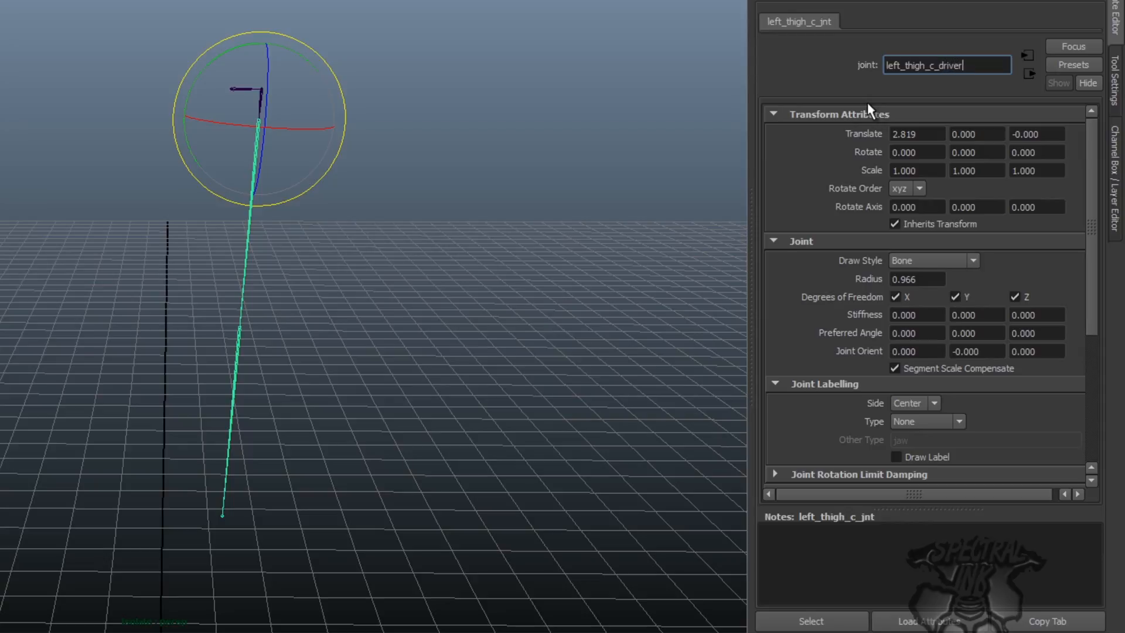
{"action": "type", "text": "driver"}
{"action": "key", "text": "Return"}
Step: Rename the knee joint at the end of the duplicated chain left_thigh_c_driver_end
{"action": "left_click", "coordinate": [223, 517]}
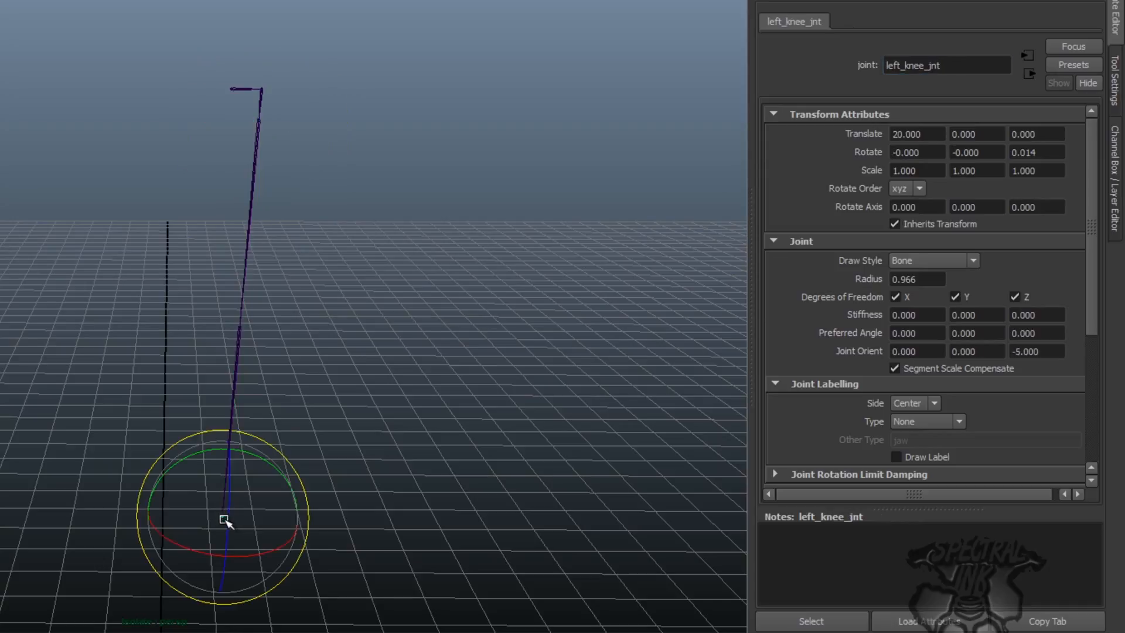
{"action": "double_click", "coordinate": [941, 65]}
{"action": "type", "text": "left_thigh_c_driver"}
{"action": "type", "text": "_end"}
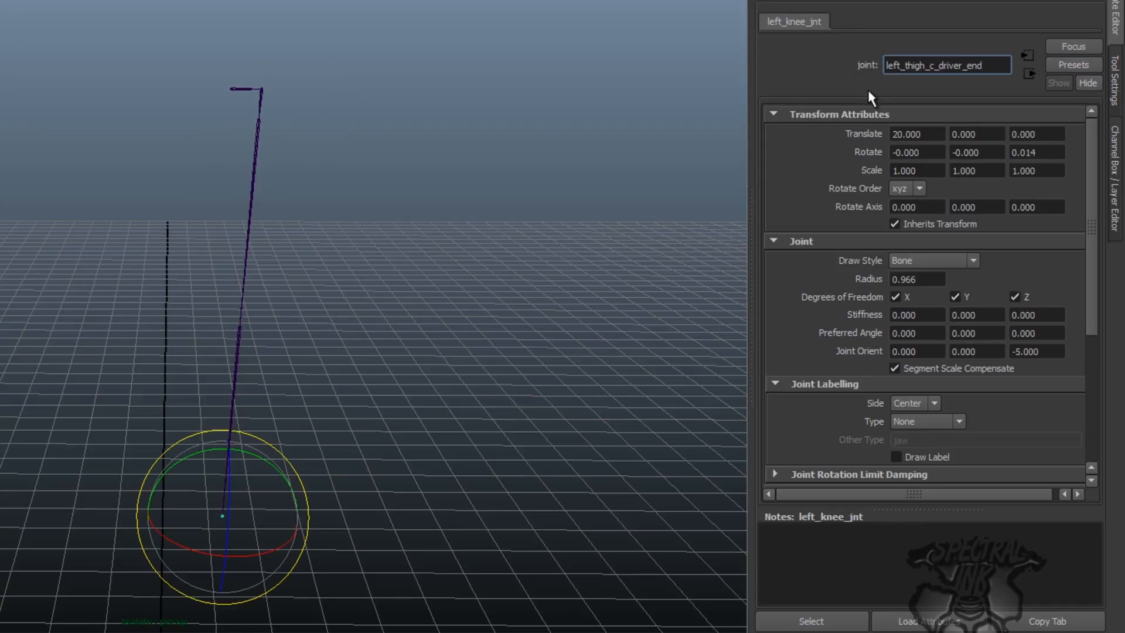
{"action": "key", "text": "Return"}
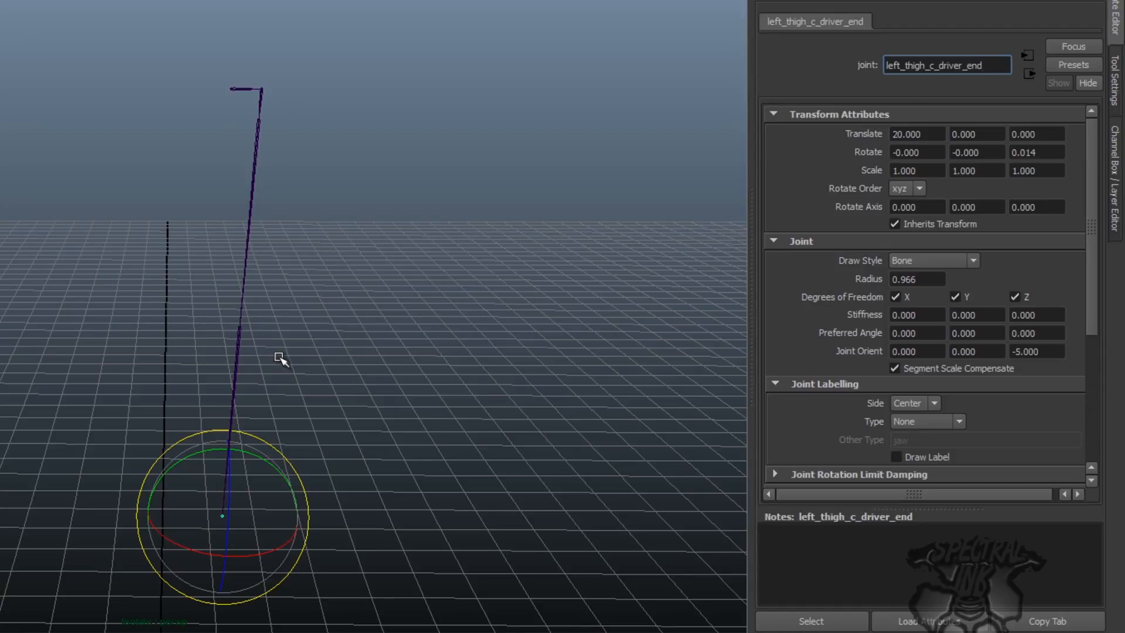
Step: Duplicate left_thigh_roll_jnt together with its end joint and activate the Move tool on the copy
{"action": "key", "text": "Up"}
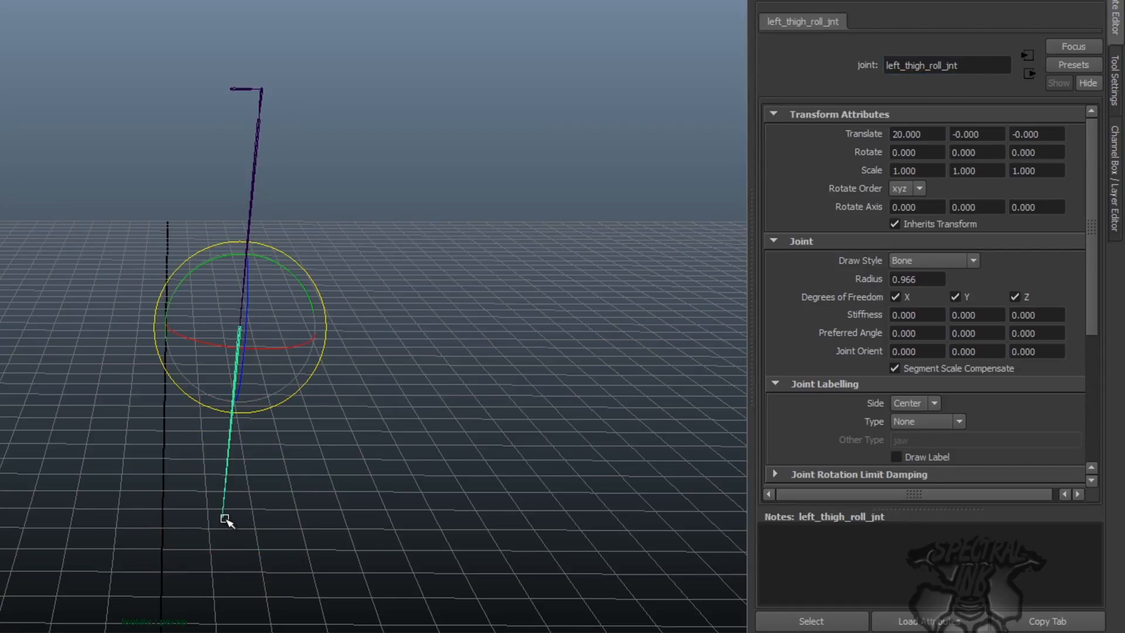
{"action": "key", "text": "Down"}
{"action": "key", "text": "Up"}
{"action": "key", "text": "ctrl+d"}
{"action": "key", "text": "w"}
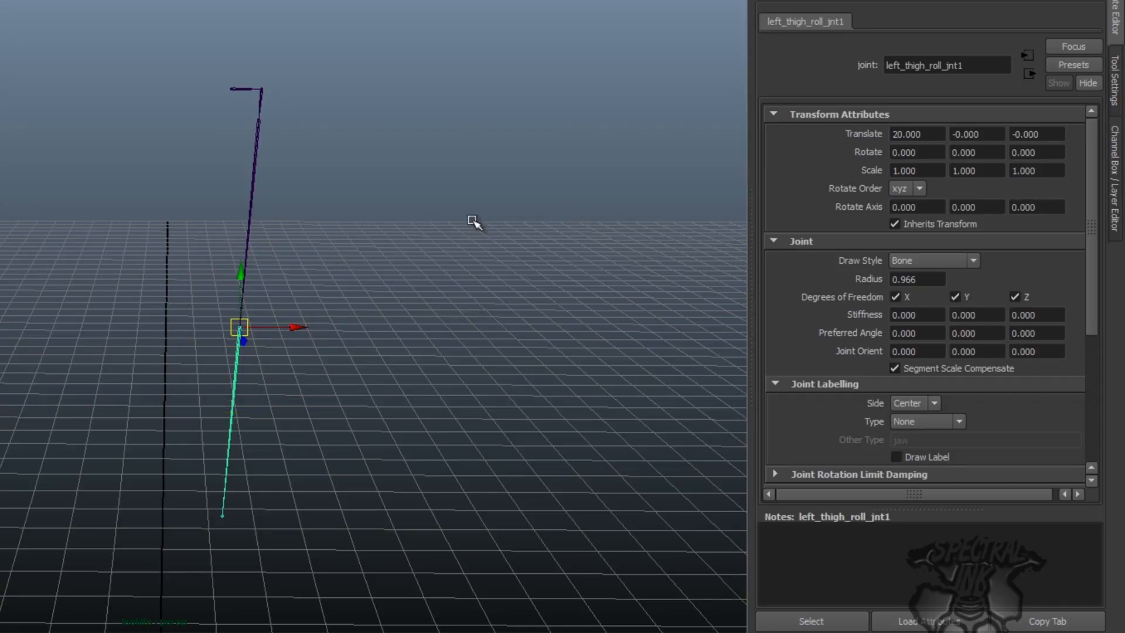
Step: Set the Move axis to Object and slide the duplicated roll joint up the thigh to a Translate X of about 9.11
{"action": "left_click", "coordinate": [1115, 82]}
{"action": "left_click", "coordinate": [898, 42]}
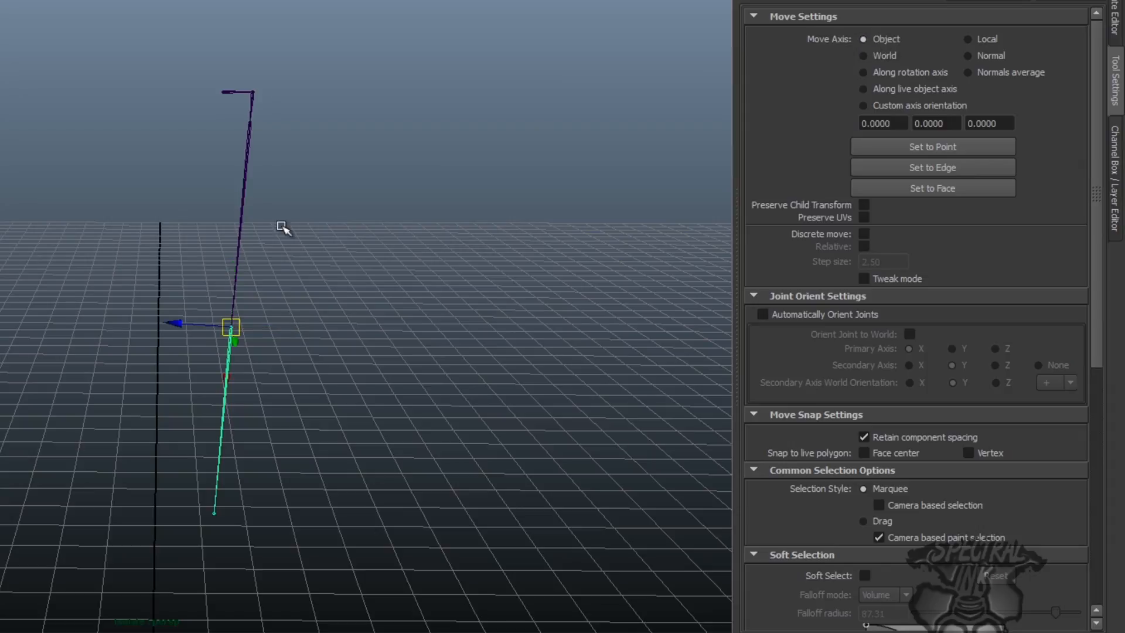
{"action": "middle_click_drag", "start_coordinate": [226, 372], "coordinate": [248, 269]}
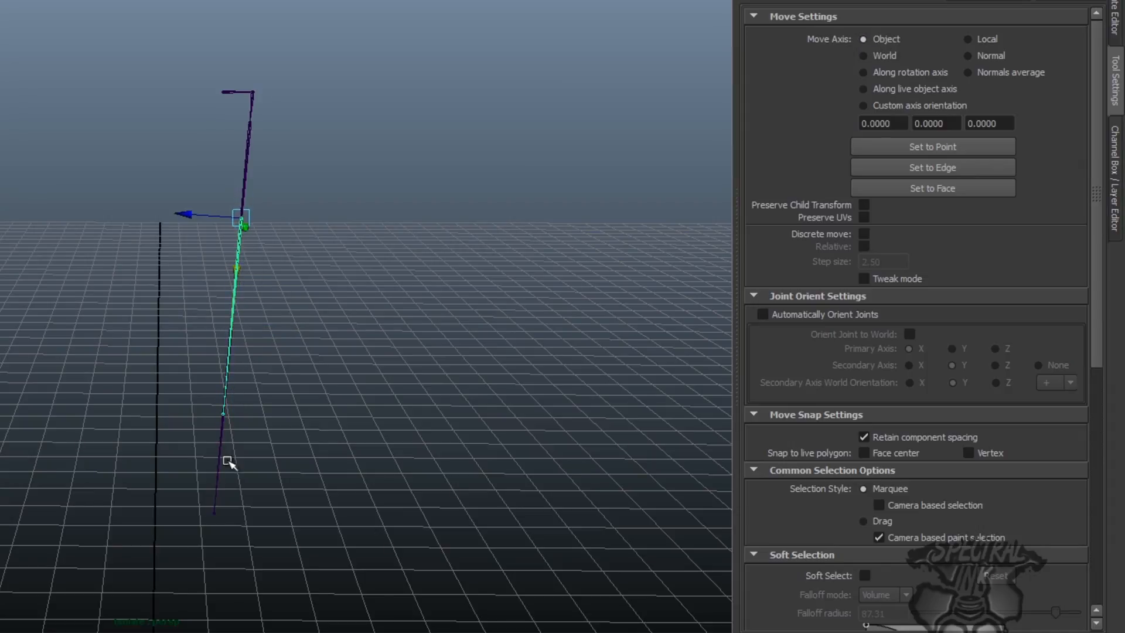
{"action": "left_click", "coordinate": [214, 513]}
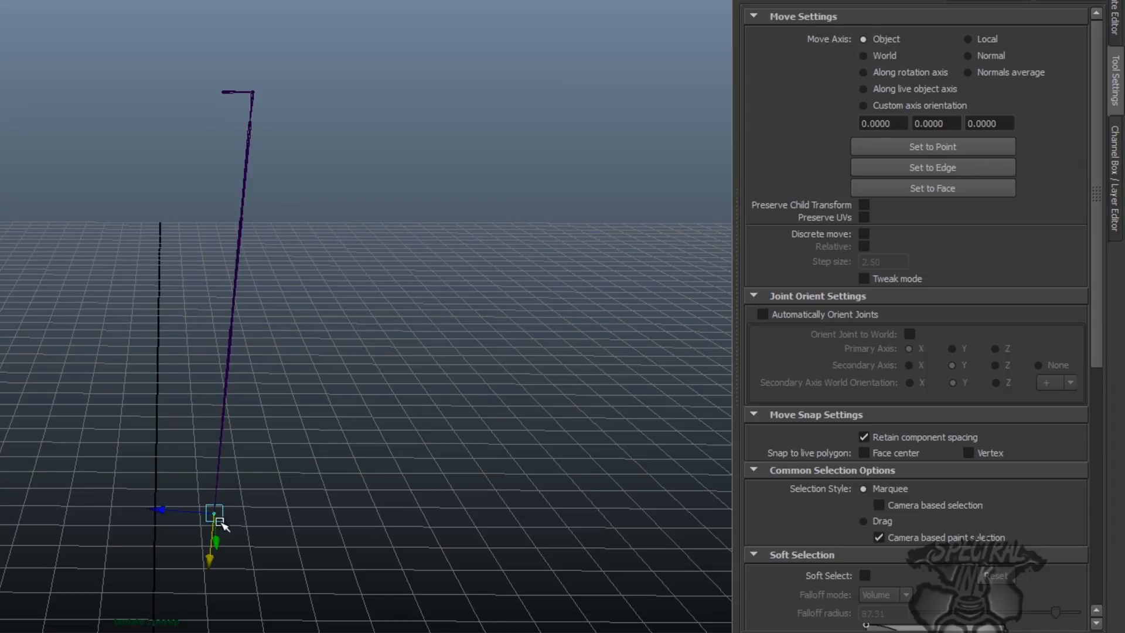
Step: Select the duplicated roll joint partway down the thigh and rename it left_thigh_roll_driver
{"action": "left_click", "coordinate": [253, 126]}
{"action": "key", "text": "Down"}
{"action": "right_click_drag", "start_coordinate": [275, 307], "coordinate": [436, 310], "text": "alt"}
{"action": "mouse_move", "coordinate": [436, 311]}
{"action": "left_mouse_down", "text": "alt"}
{"action": "mouse_move", "coordinate": [460, 337]}
{"action": "mouse_move", "coordinate": [437, 322]}
{"action": "left_mouse_up", "text": "alt"}
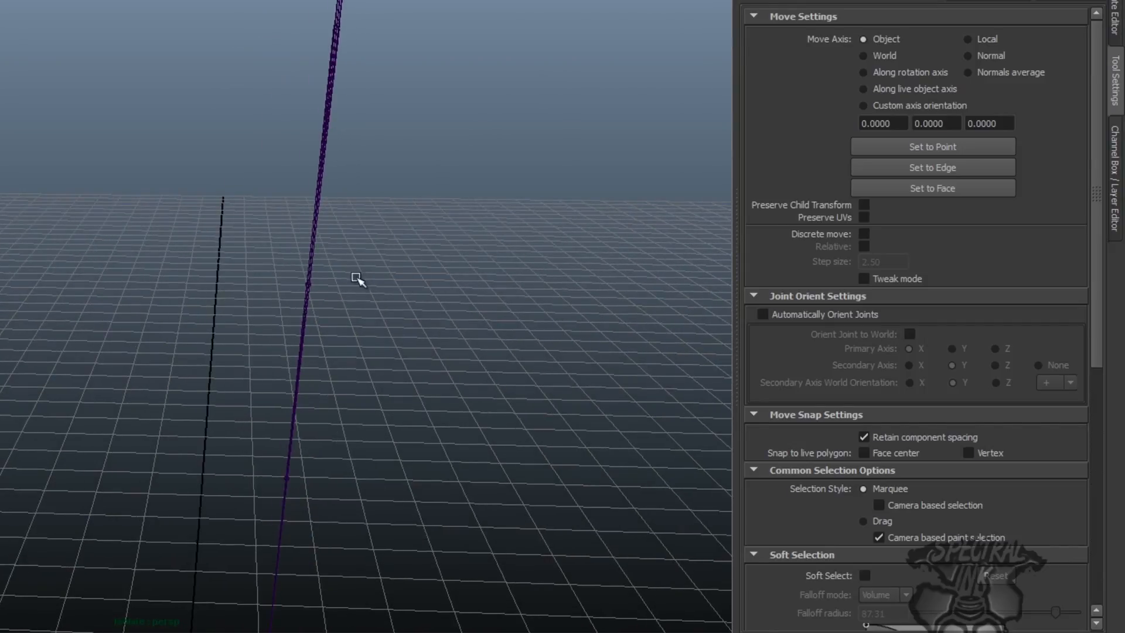
{"action": "left_click", "coordinate": [307, 283]}
{"action": "left_click_drag", "start_coordinate": [348, 290], "coordinate": [291, 234], "text": "alt"}
{"action": "left_click", "coordinate": [326, 252]}
{"action": "left_click", "coordinate": [263, 209]}
{"action": "left_click_drag", "start_coordinate": [306, 193], "coordinate": [420, 178], "text": "alt"}
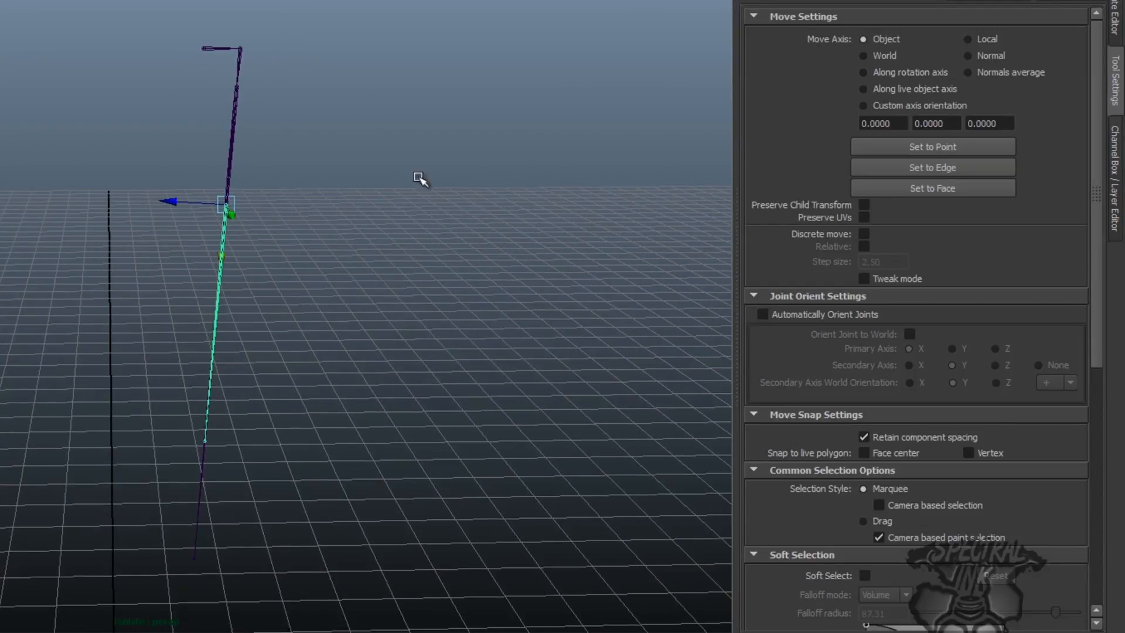
{"action": "left_click", "coordinate": [1115, 176]}
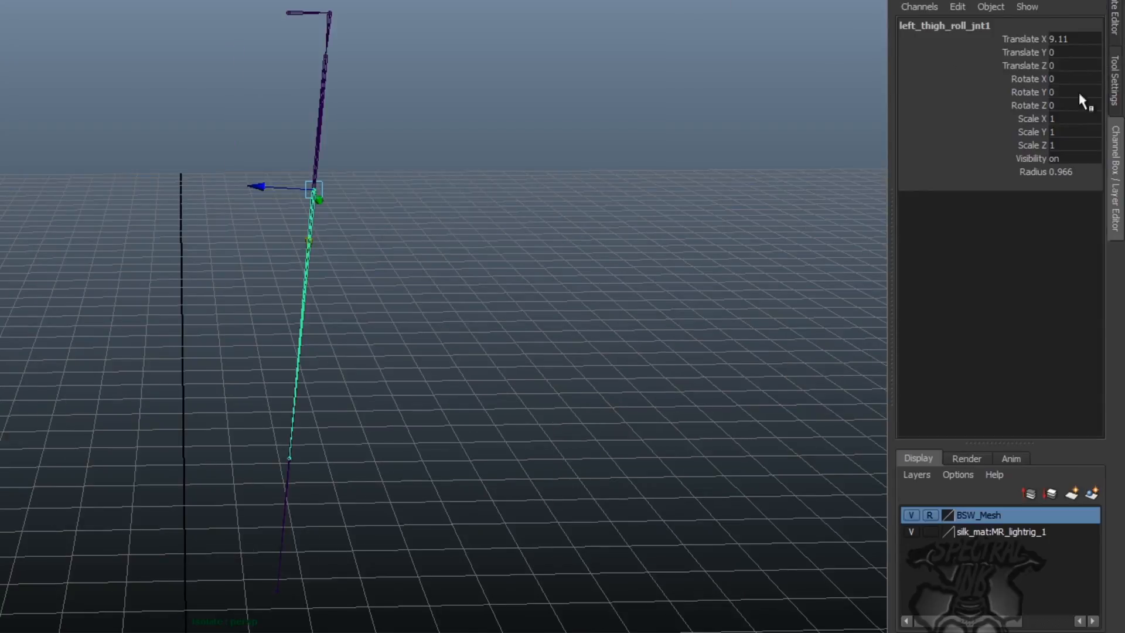
{"action": "left_click", "coordinate": [979, 28]}
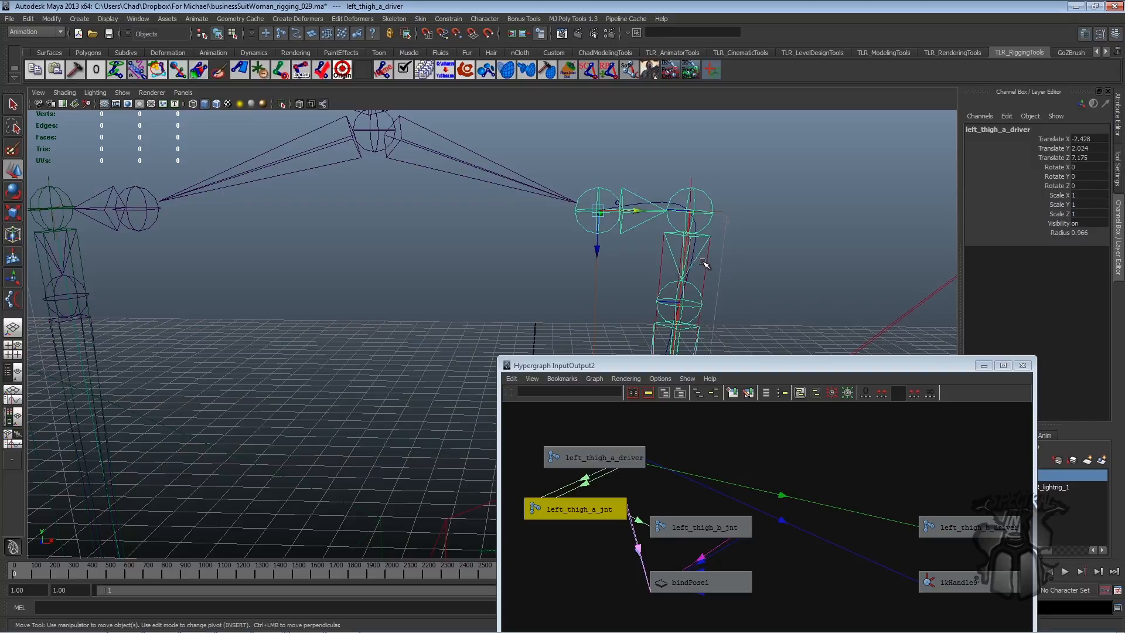
Step: Select left_thigh_b_jnt and left_thigh_b_driver together and graph their input and output connections in the Hypergraph
{"action": "left_click", "coordinate": [668, 260]}
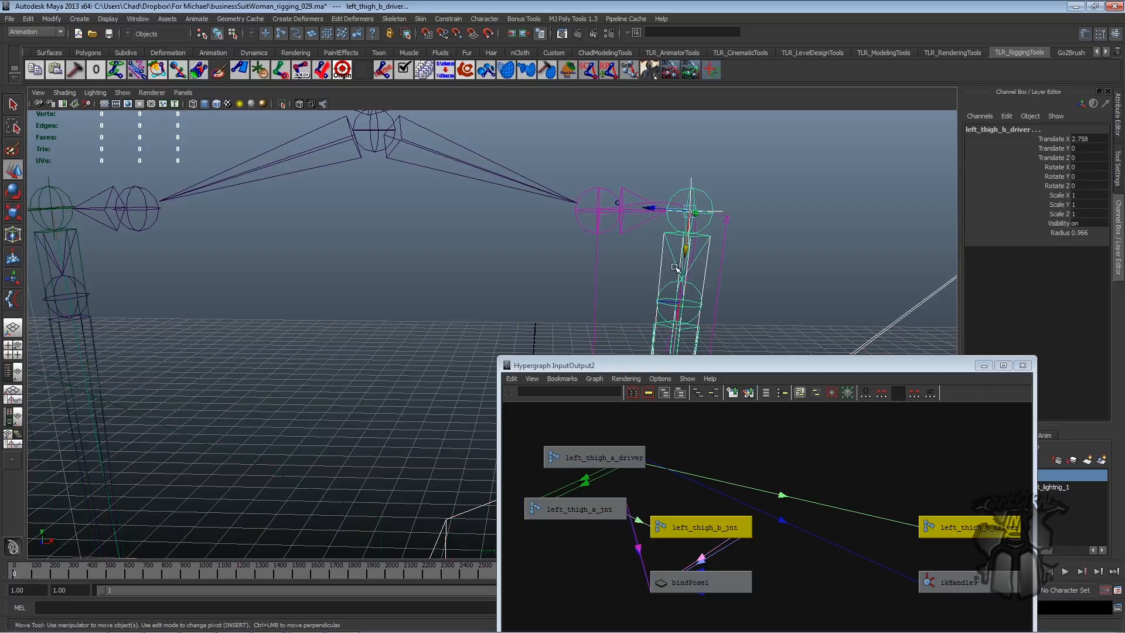
{"action": "left_click", "coordinate": [659, 269], "text": "shift"}
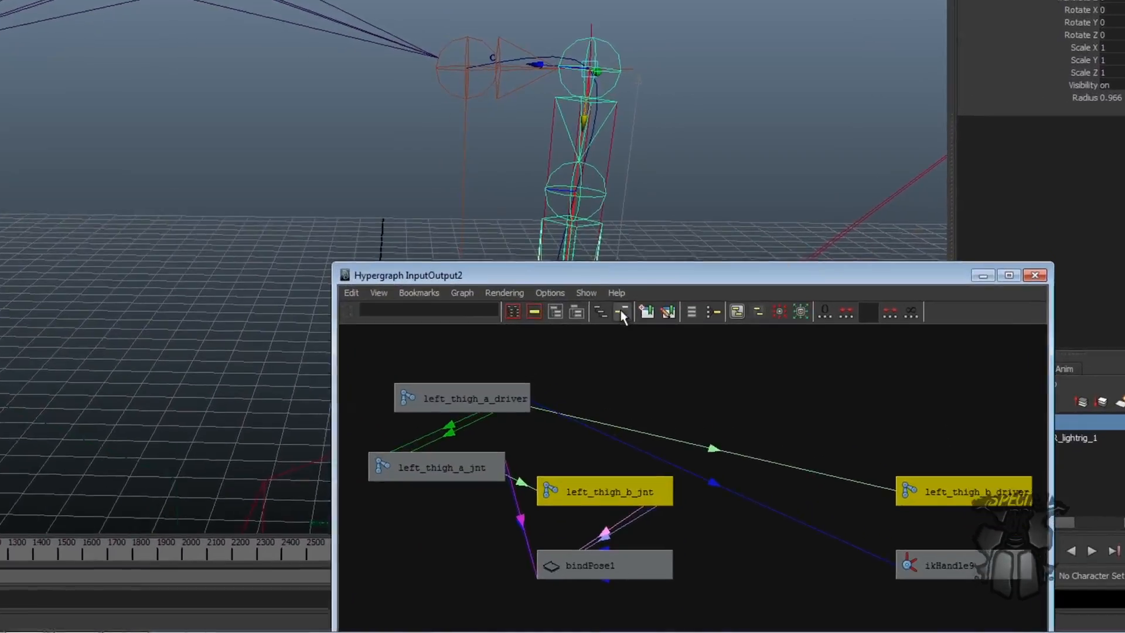
{"action": "left_click", "coordinate": [713, 392]}
{"action": "middle_click_drag", "start_coordinate": [743, 446], "coordinate": [745, 476], "text": "alt"}
{"action": "right_click_drag", "start_coordinate": [531, 336], "coordinate": [538, 319], "text": "alt"}
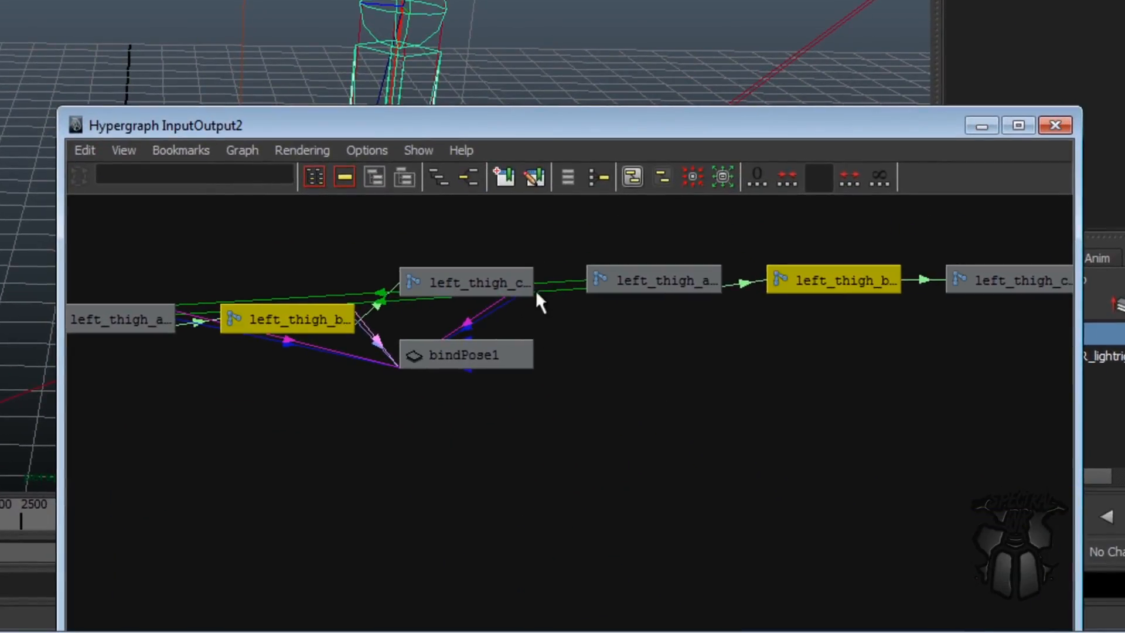
Step: Arrange the Hypergraph so left_thigh_b_driver and left_thigh_b_jnt sit side by side above the other nodes
{"action": "middle_click_drag", "start_coordinate": [517, 263], "coordinate": [543, 298], "text": "alt"}
{"action": "right_click_drag", "start_coordinate": [543, 299], "coordinate": [643, 274], "text": "alt"}
{"action": "middle_click_drag", "start_coordinate": [649, 275], "coordinate": [700, 337], "text": "alt"}
{"action": "right_click_drag", "start_coordinate": [699, 337], "coordinate": [663, 314], "text": "alt"}
{"action": "middle_click_drag", "start_coordinate": [663, 314], "coordinate": [635, 296], "text": "alt"}
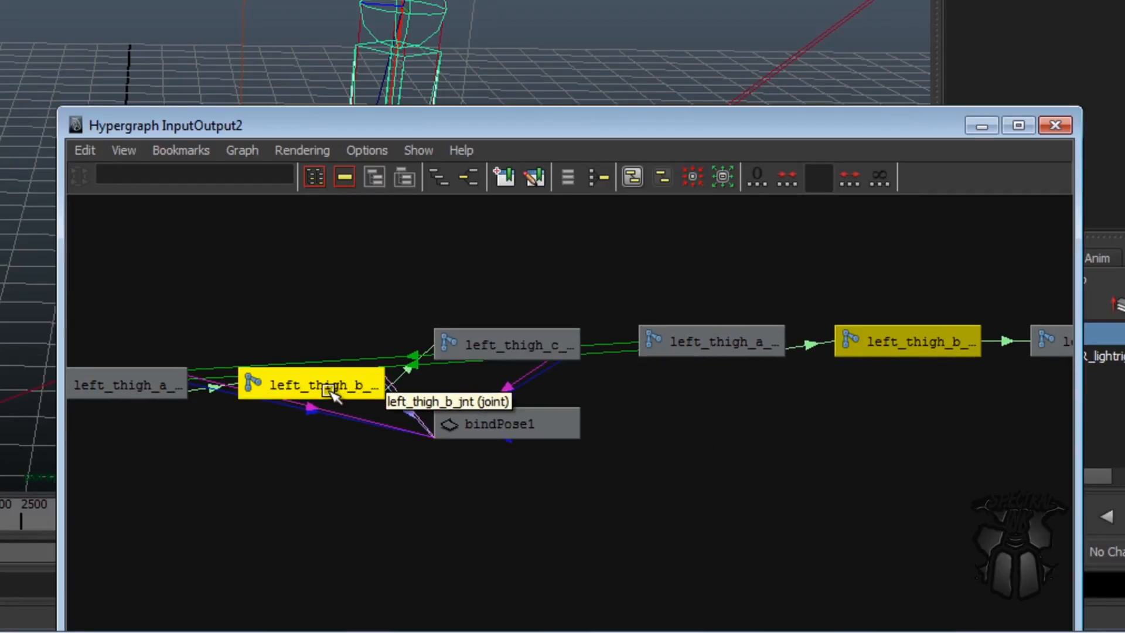
{"action": "left_click_drag", "start_coordinate": [334, 381], "coordinate": [343, 430]}
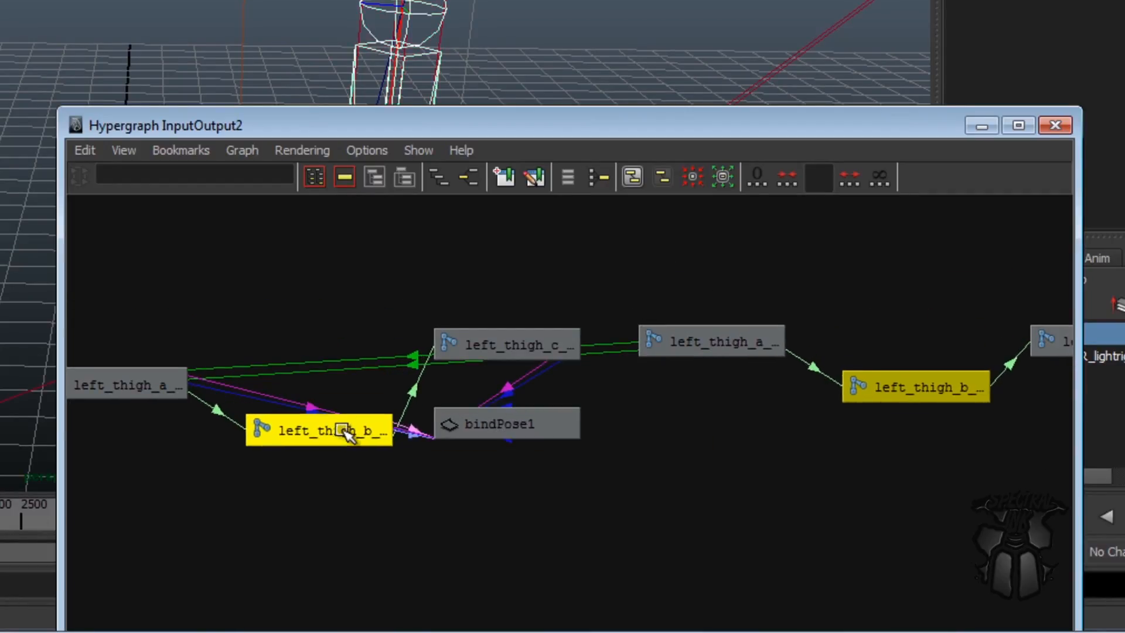
{"action": "left_click_drag", "start_coordinate": [633, 252], "coordinate": [782, 245]}
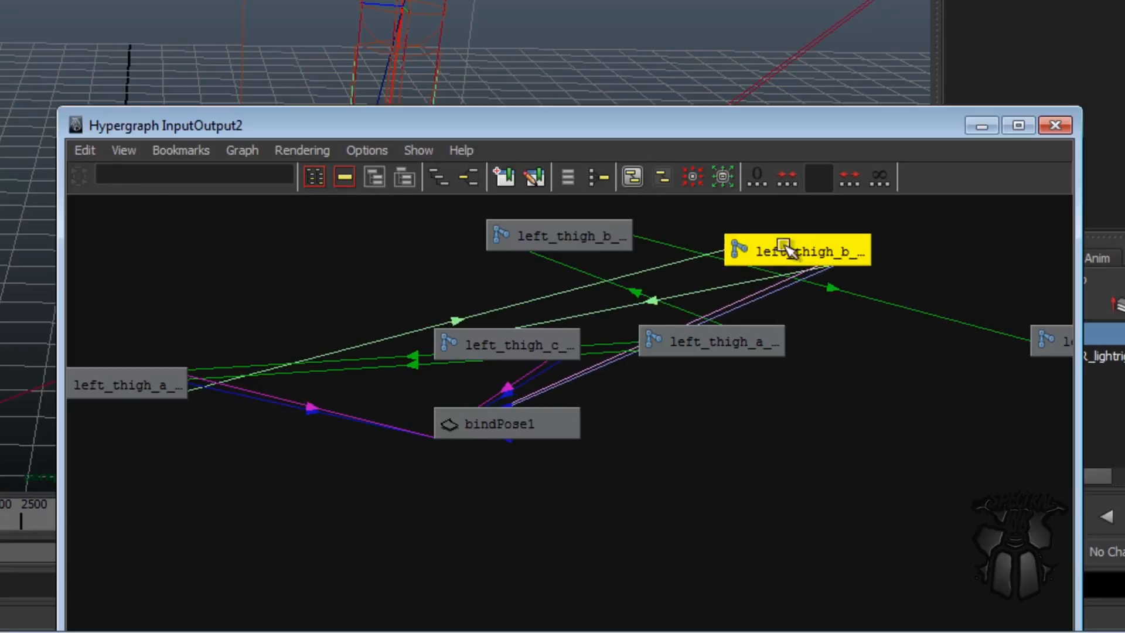
{"action": "middle_click_drag", "start_coordinate": [691, 236], "coordinate": [467, 324], "text": "alt"}
{"action": "right_click_drag", "start_coordinate": [466, 324], "coordinate": [696, 306], "text": "alt"}
{"action": "middle_click_drag", "start_coordinate": [696, 306], "coordinate": [731, 319], "text": "alt"}
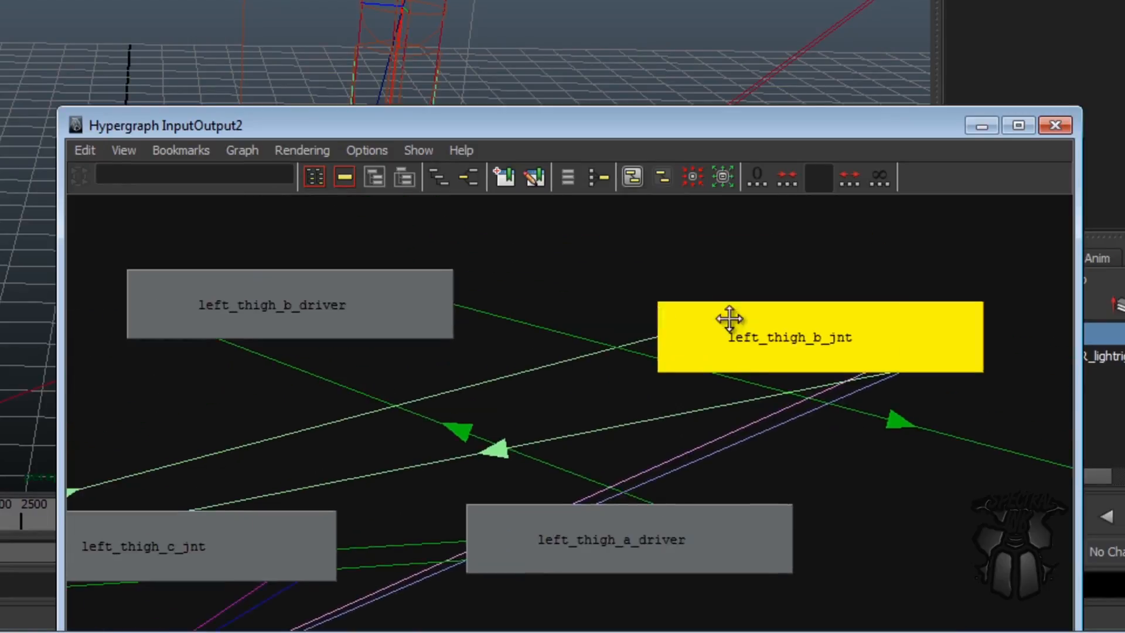
Step: Connect the translate output of left_thigh_b_driver to the translate input of left_thigh_b_jnt
{"action": "left_click", "coordinate": [445, 329]}
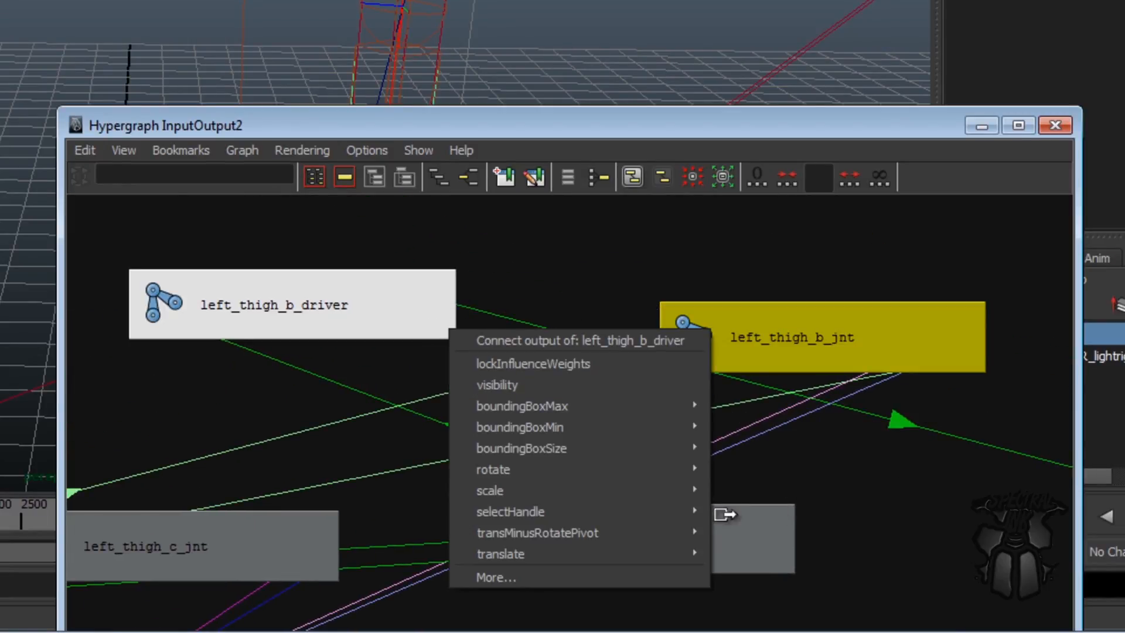
{"action": "mouse_move", "coordinate": [686, 559]}
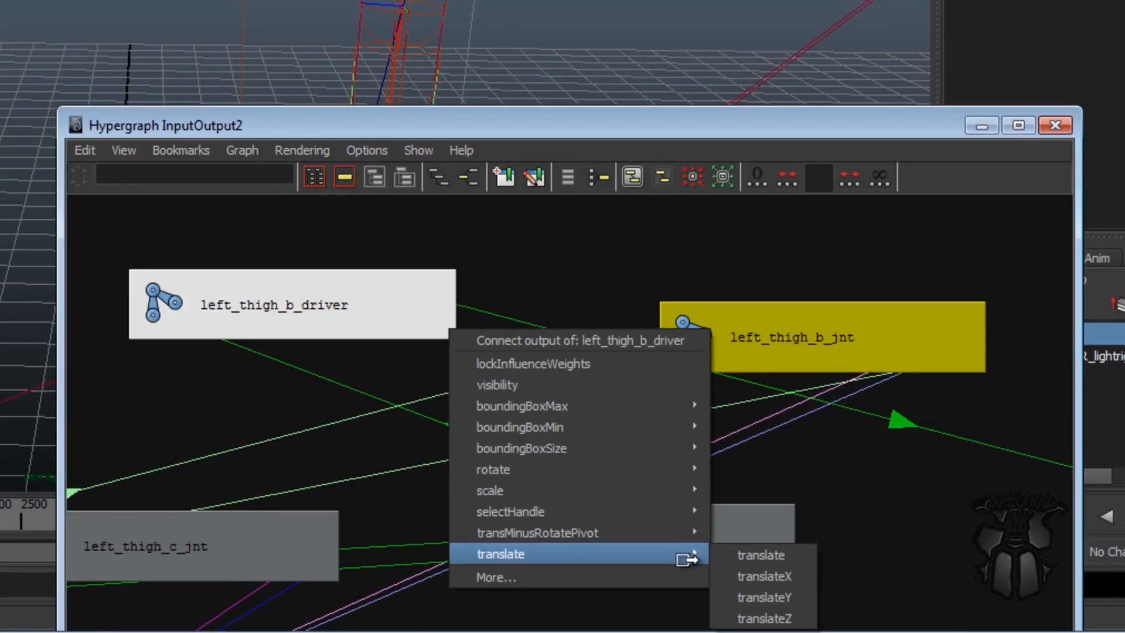
{"action": "left_click", "coordinate": [768, 555]}
{"action": "left_click", "coordinate": [698, 363]}
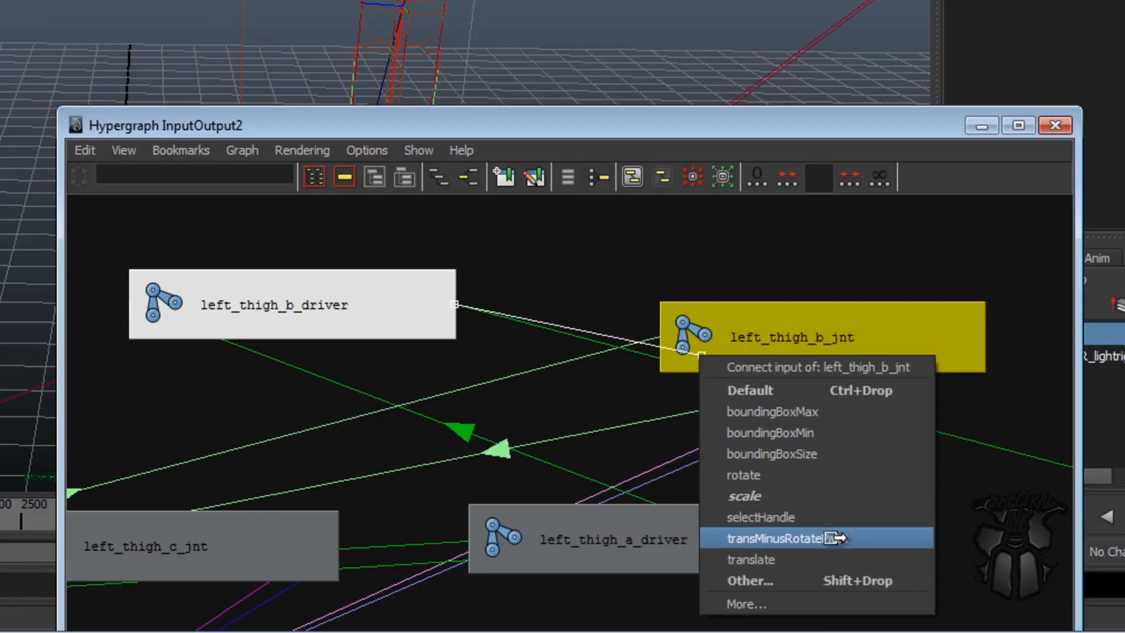
{"action": "left_click", "coordinate": [836, 558]}
Step: Connect the rotate output of left_thigh_b_driver to the rotate input of left_thigh_b_jnt and close the Hypergraph
{"action": "left_click", "coordinate": [448, 324]}
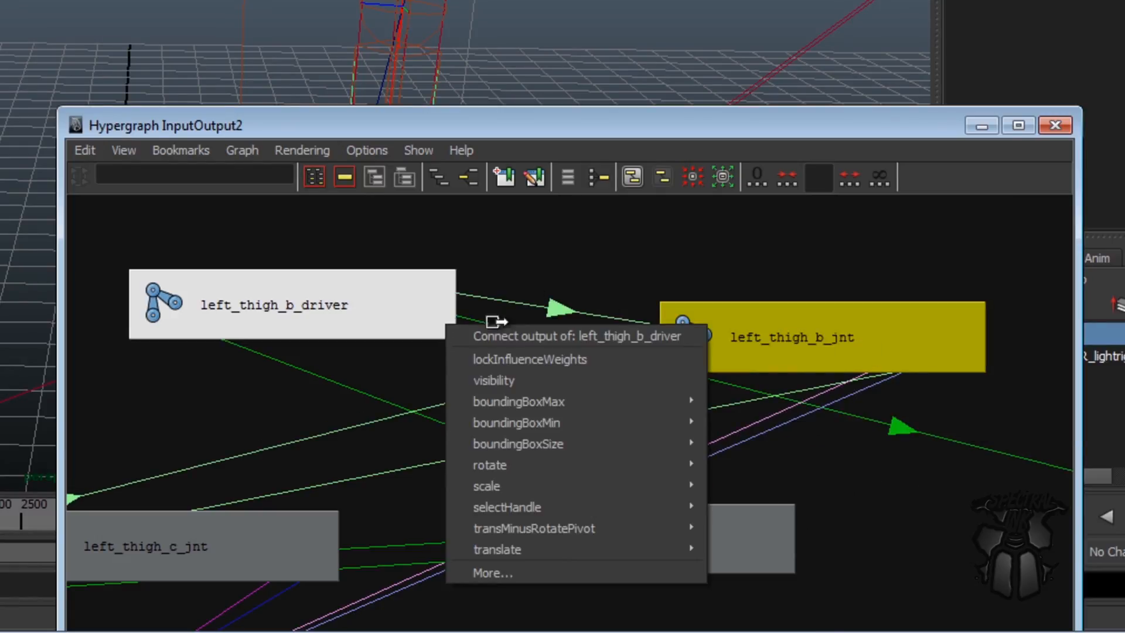
{"action": "mouse_move", "coordinate": [668, 463]}
{"action": "left_click", "coordinate": [751, 466]}
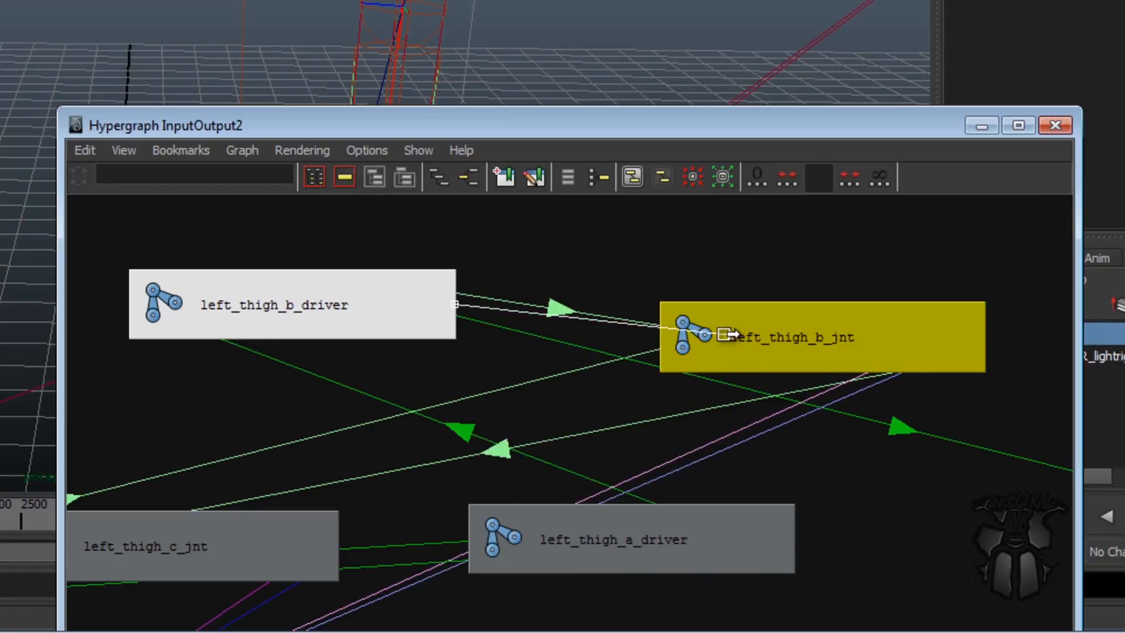
{"action": "left_click", "coordinate": [725, 336]}
{"action": "left_click", "coordinate": [843, 455]}
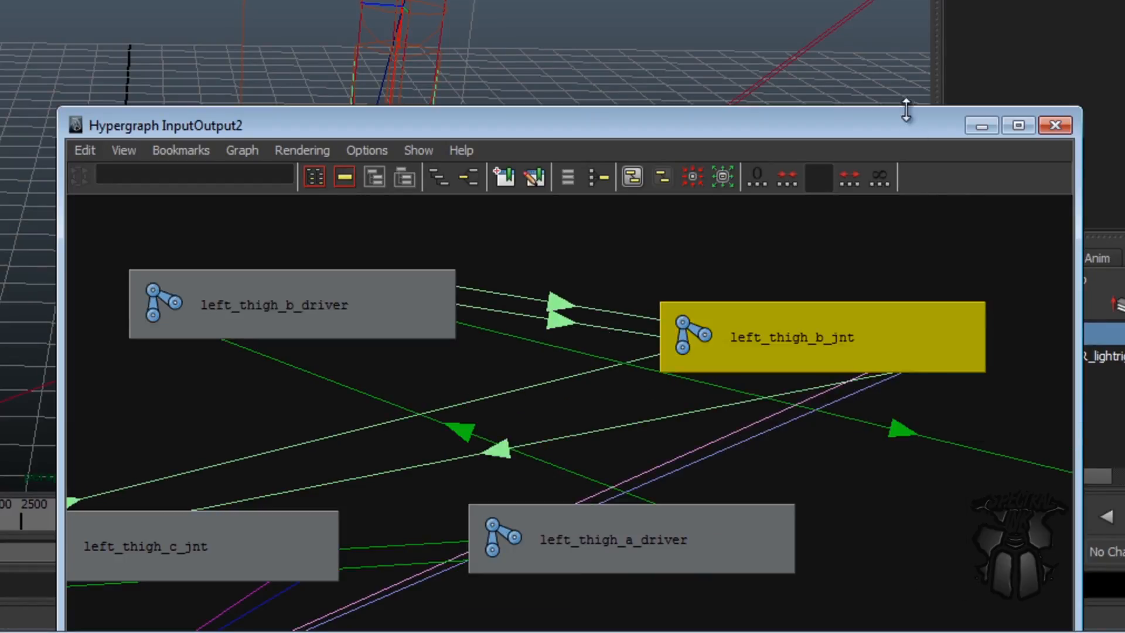
{"action": "left_click", "coordinate": [1046, 124]}
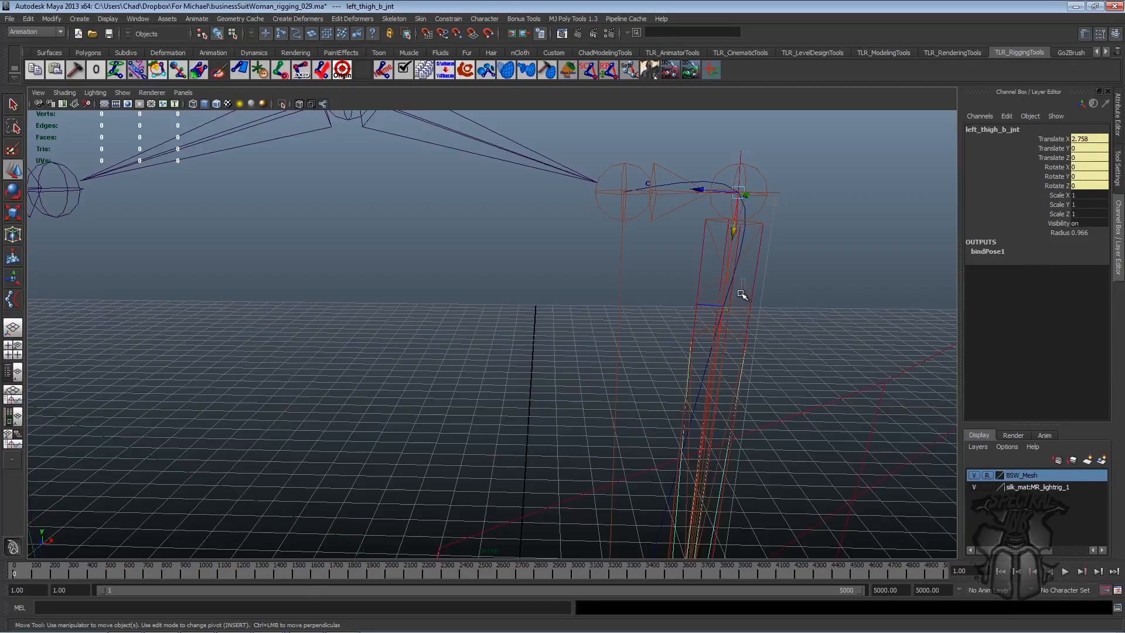
Step: Select left_thigh_c_jnt and left_thigh_c_driver and graph their input and output connections in an enlarged Node Editor
{"action": "left_click", "coordinate": [745, 306]}
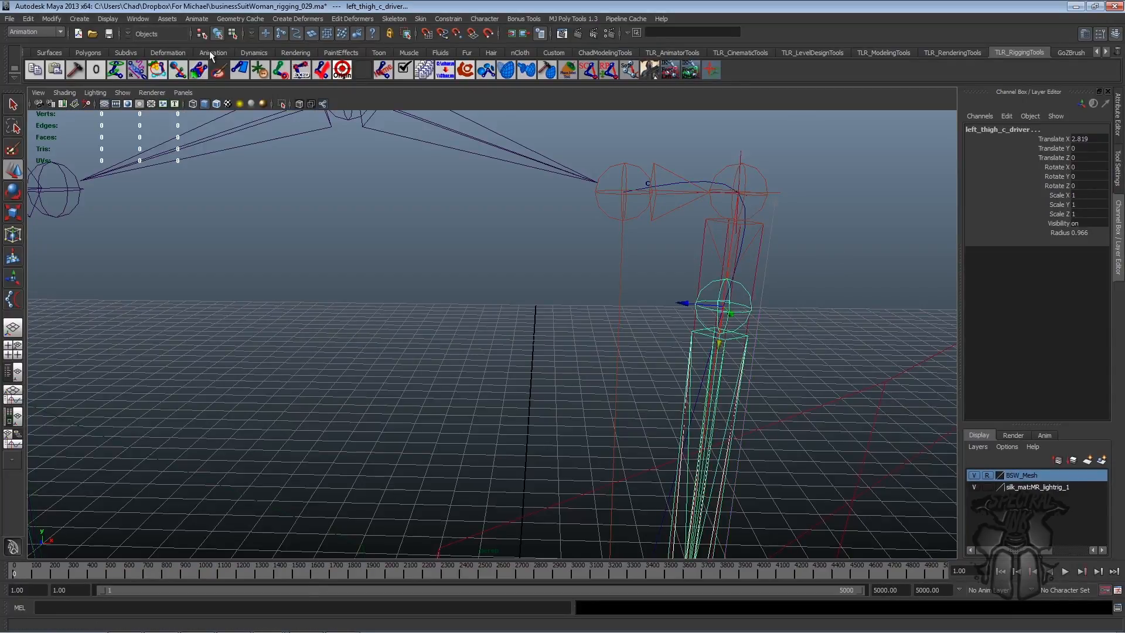
{"action": "left_click", "coordinate": [137, 18]}
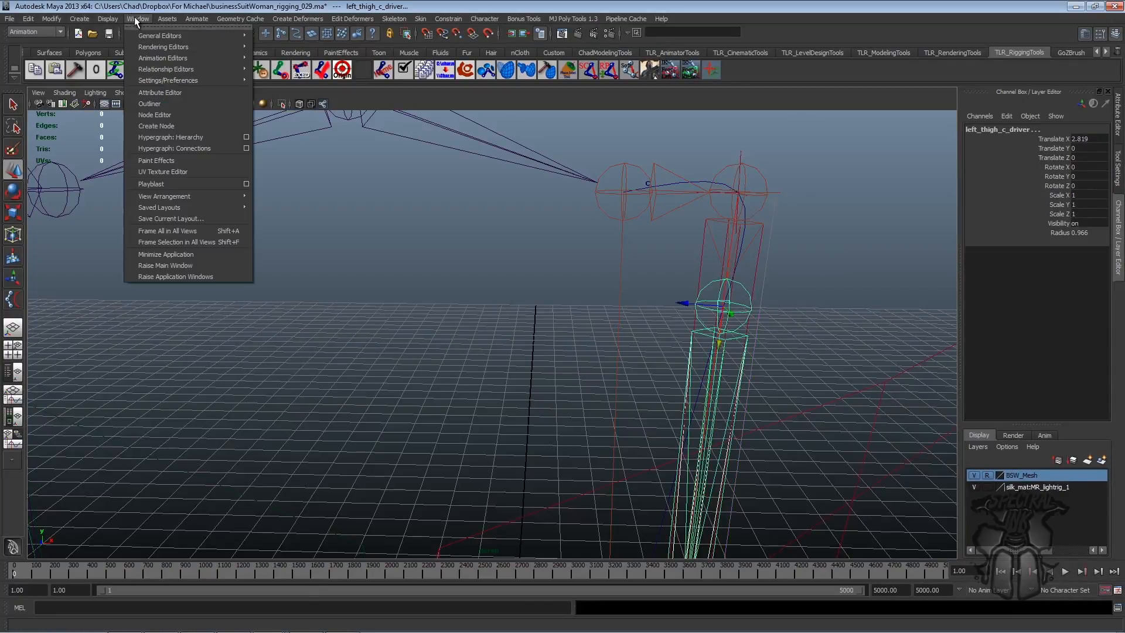
{"action": "left_click", "coordinate": [184, 116]}
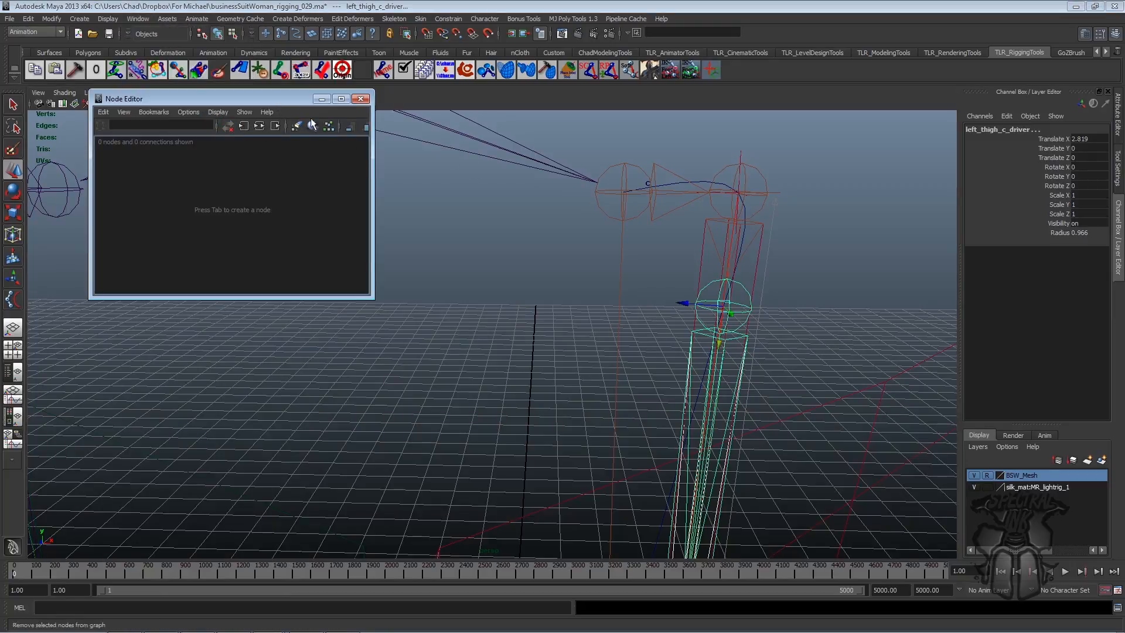
{"action": "left_click_drag", "start_coordinate": [370, 298], "coordinate": [756, 507]}
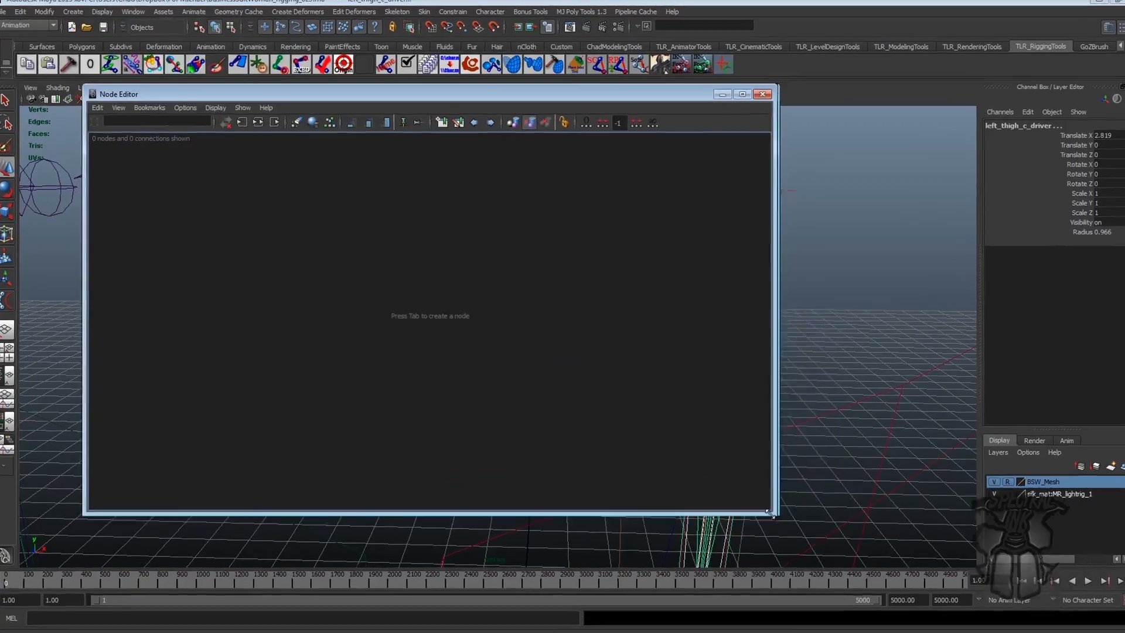
{"action": "left_click", "coordinate": [259, 126]}
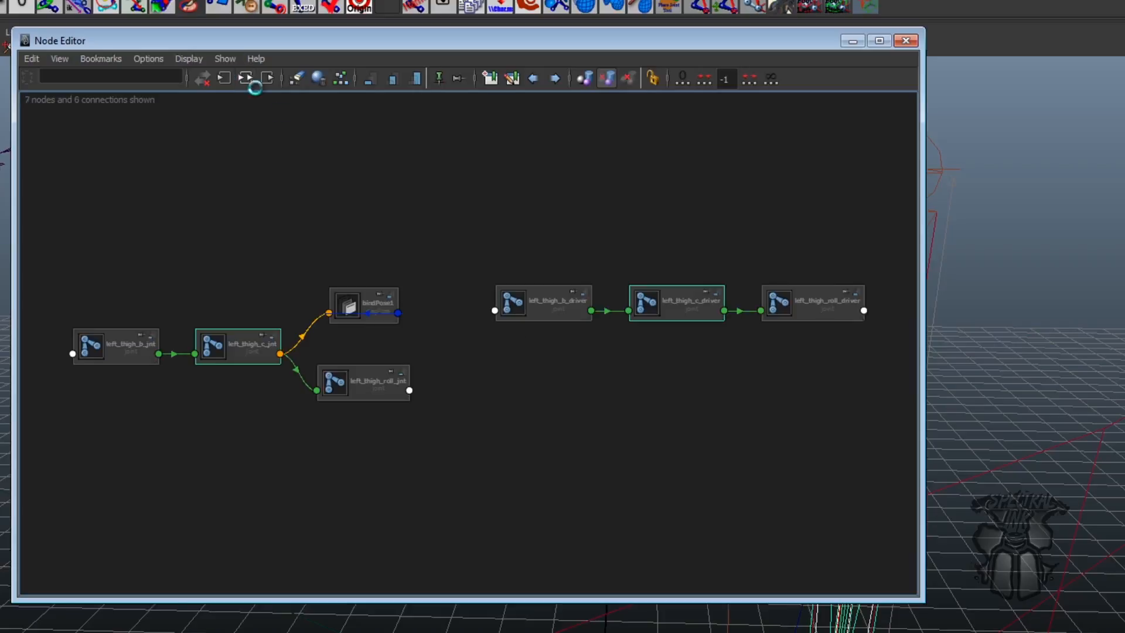
Step: Place the three driver nodes in a row above the joint nodes in the Node Editor and select left_thigh_c_jnt
{"action": "middle_click_drag", "start_coordinate": [426, 305], "coordinate": [454, 332], "text": "alt"}
{"action": "right_click_drag", "start_coordinate": [455, 332], "coordinate": [538, 285], "text": "alt"}
{"action": "left_click_drag", "start_coordinate": [516, 241], "coordinate": [394, 246]}
{"action": "key", "text": "a"}
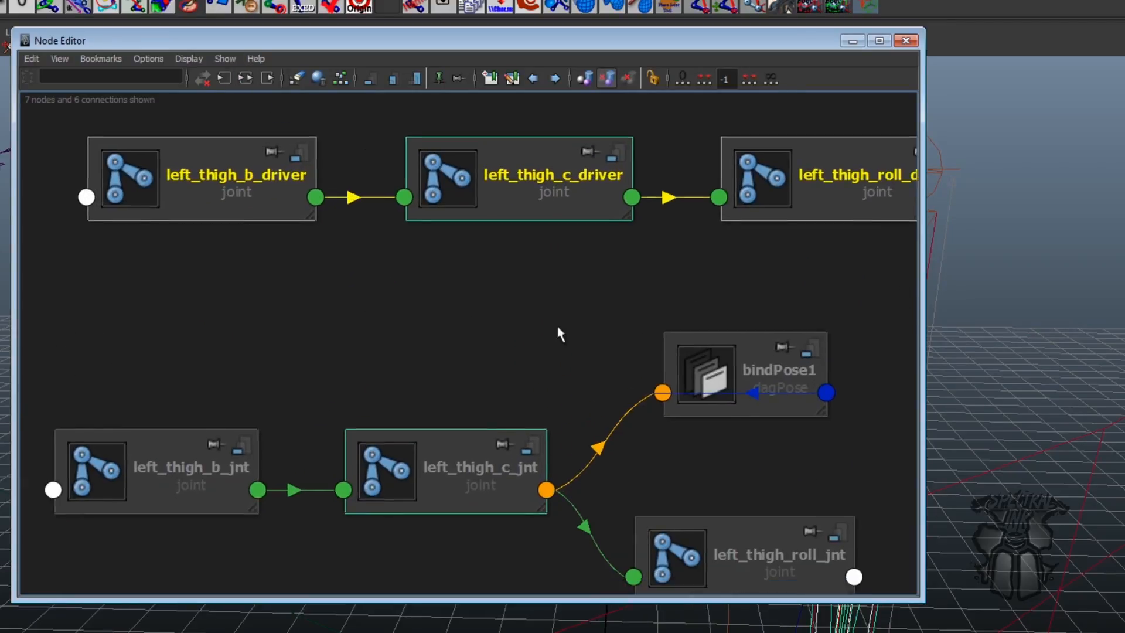
{"action": "left_click", "coordinate": [455, 430]}
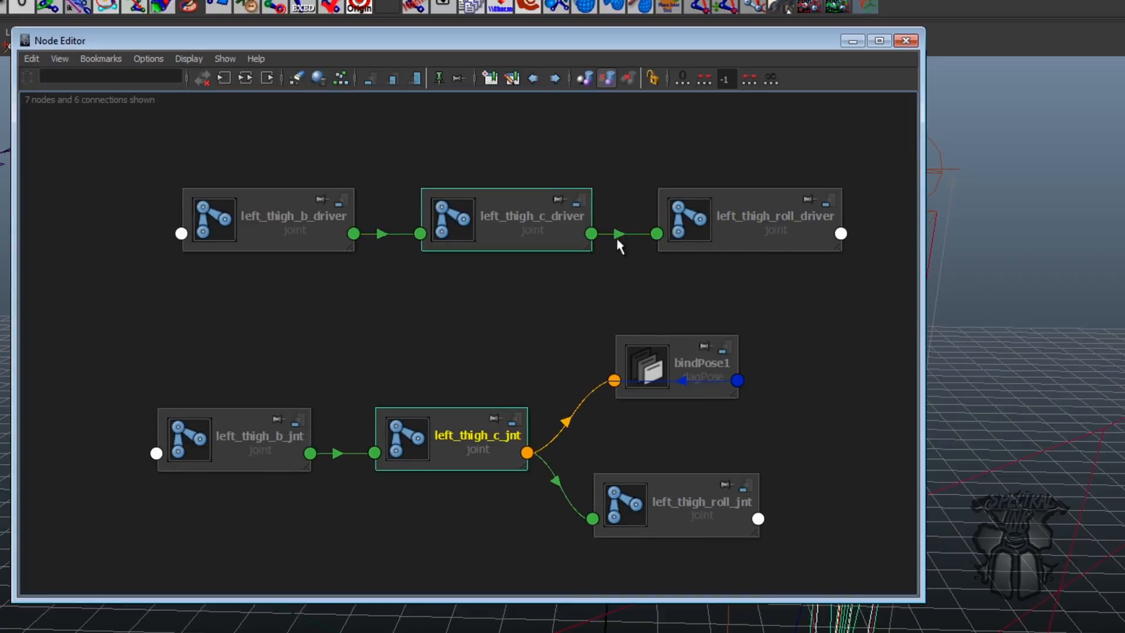
Step: Connect the Rotate output of left_thigh_c_driver to the Rotate input of left_thigh_c_jnt
{"action": "left_click", "coordinate": [592, 233]}
{"action": "mouse_move", "coordinate": [683, 332]}
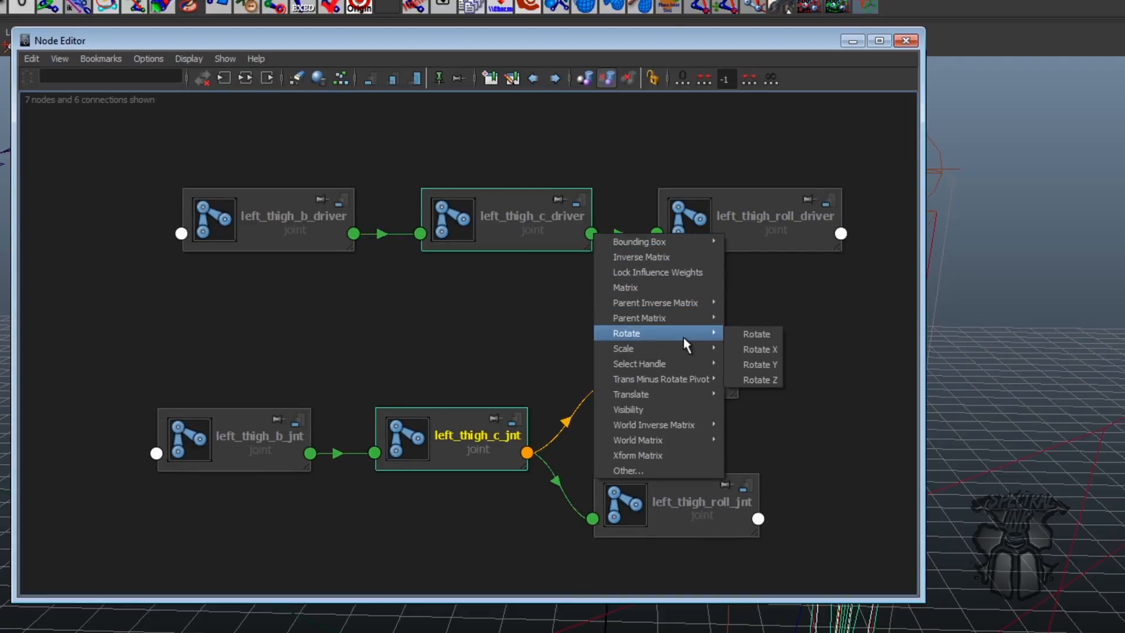
{"action": "left_click", "coordinate": [750, 333]}
{"action": "left_click", "coordinate": [373, 452]}
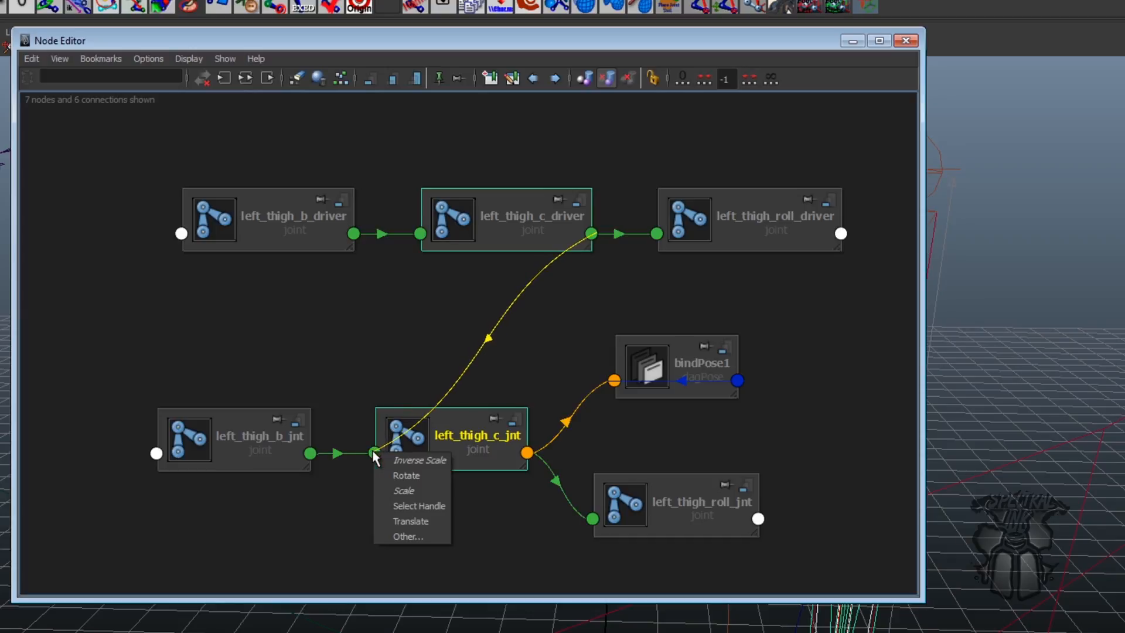
{"action": "left_click", "coordinate": [419, 476]}
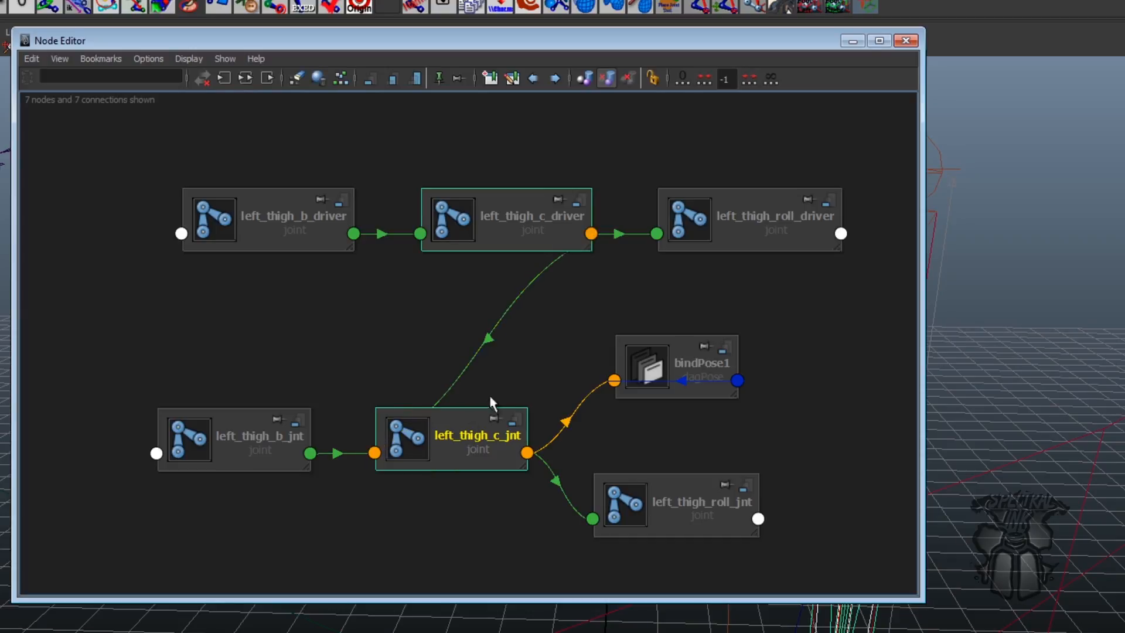
Step: Connect the Translate output of left_thigh_c_driver to the Translate input of left_thigh_c_jnt
{"action": "left_click", "coordinate": [588, 233]}
{"action": "mouse_move", "coordinate": [709, 394]}
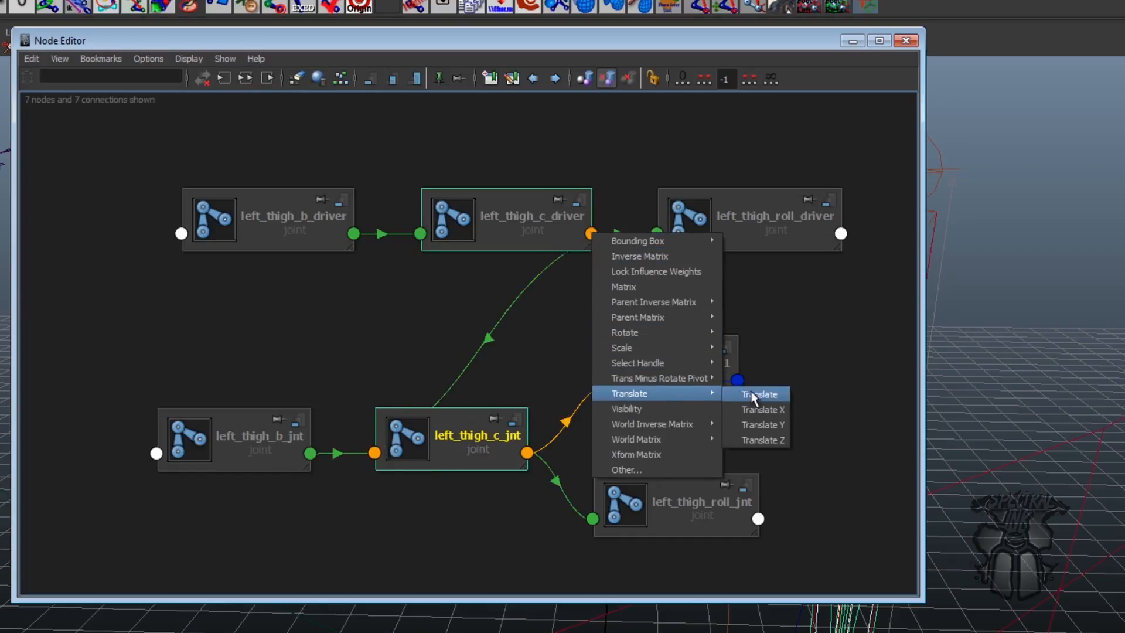
{"action": "left_click", "coordinate": [755, 395]}
{"action": "left_click", "coordinate": [374, 453]}
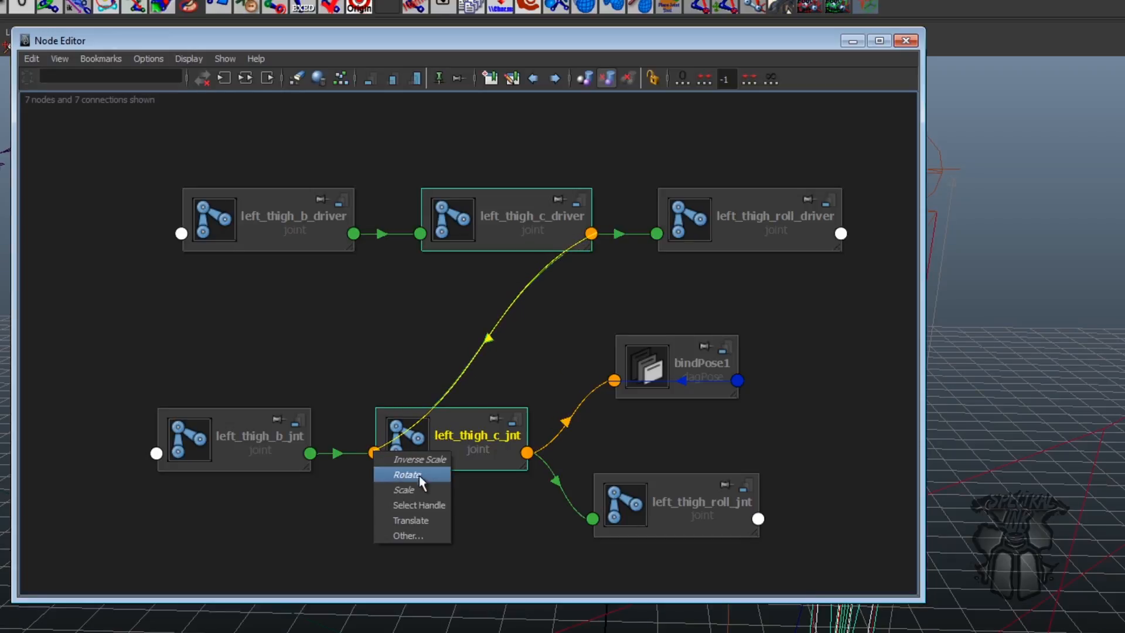
{"action": "left_click", "coordinate": [430, 520]}
{"action": "key", "text": "a"}
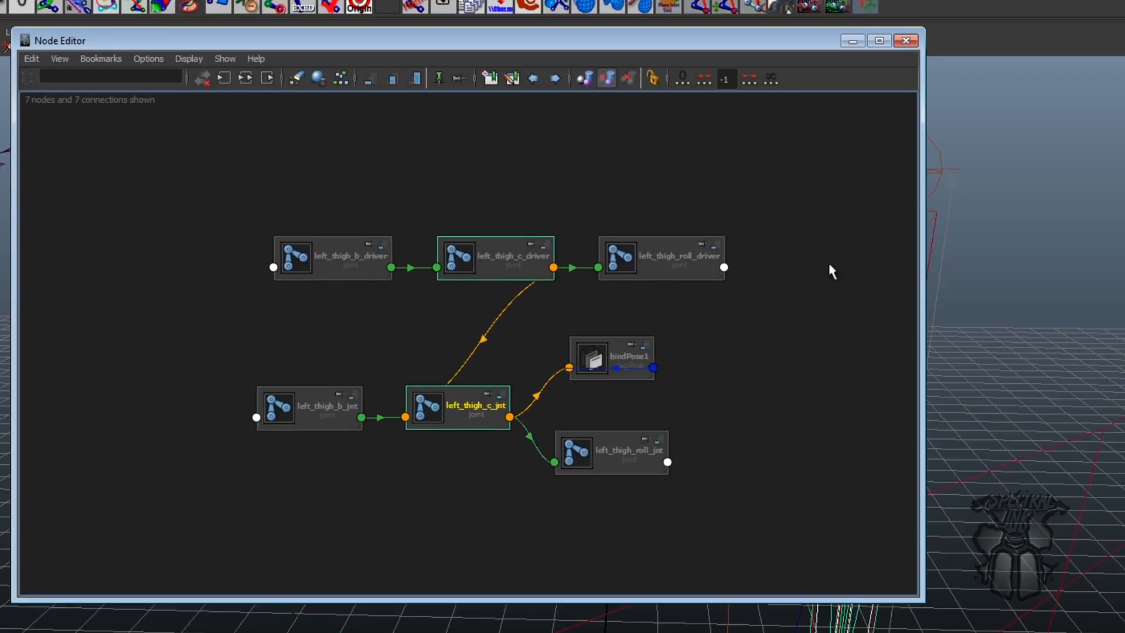
Step: Move left_leg_ik_CTRL to test how the connected left leg follows, and undo the test moves
{"action": "left_click_drag", "start_coordinate": [587, 368], "coordinate": [673, 309]}
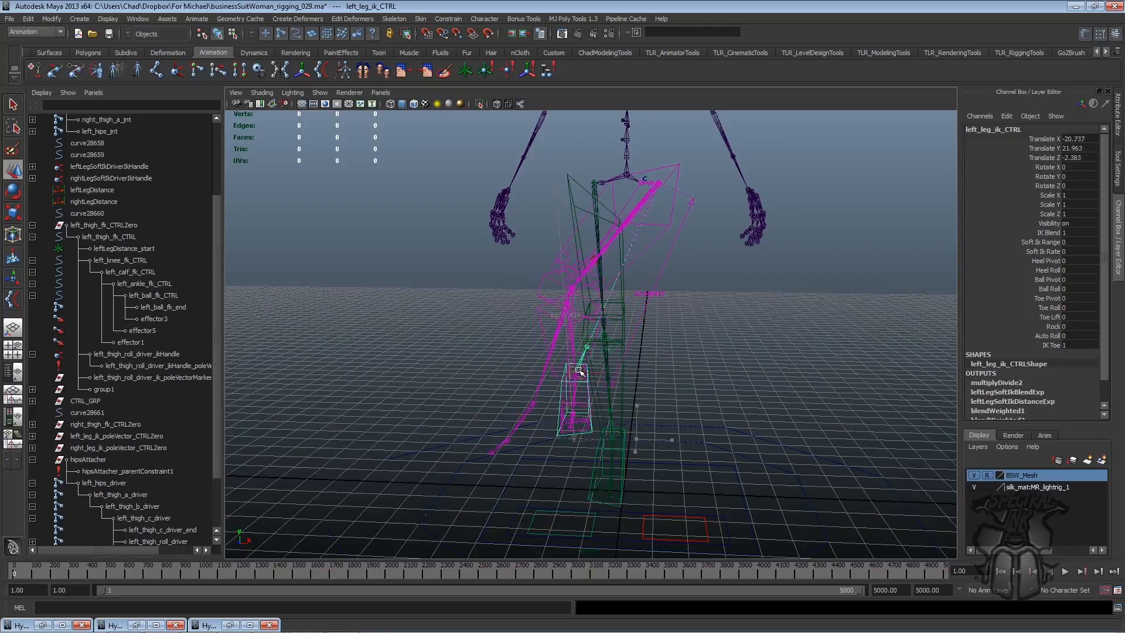
{"action": "key", "text": "ctrl+z"}
{"action": "key", "text": "ctrl+z"}
{"action": "key", "text": "ctrl+z"}
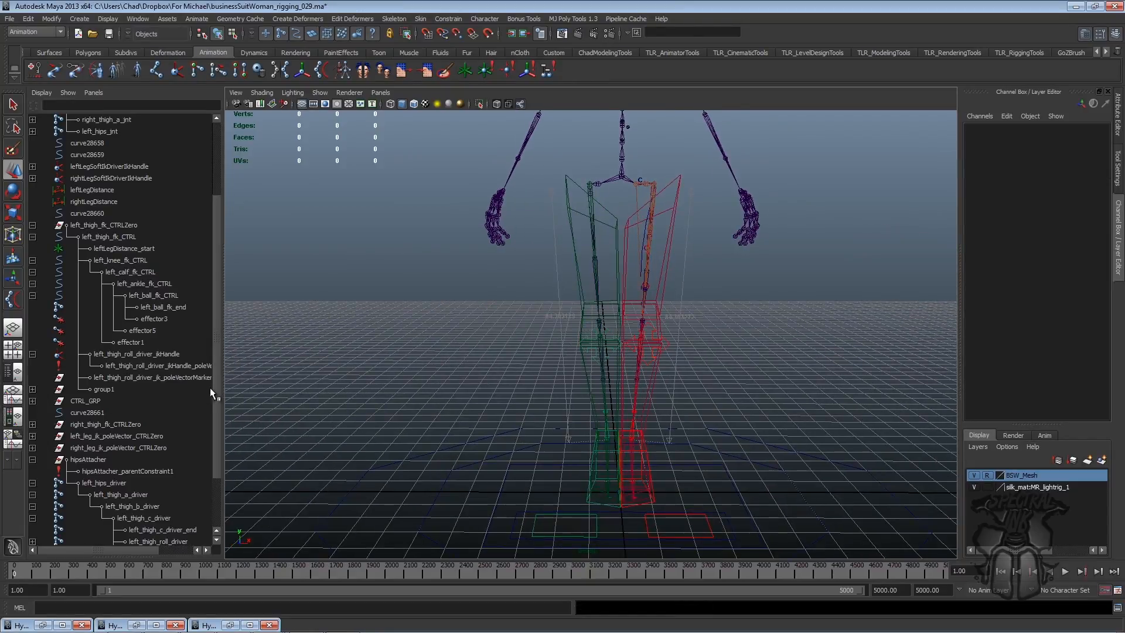
Step: Create a cluster from CVs 0 to 3 at the hip end of the left leg's spline curve, curve28662
{"action": "scroll", "coordinate": [210, 388], "scroll_direction": "down", "scroll_amount": 2}
{"action": "left_click", "coordinate": [105, 516]}
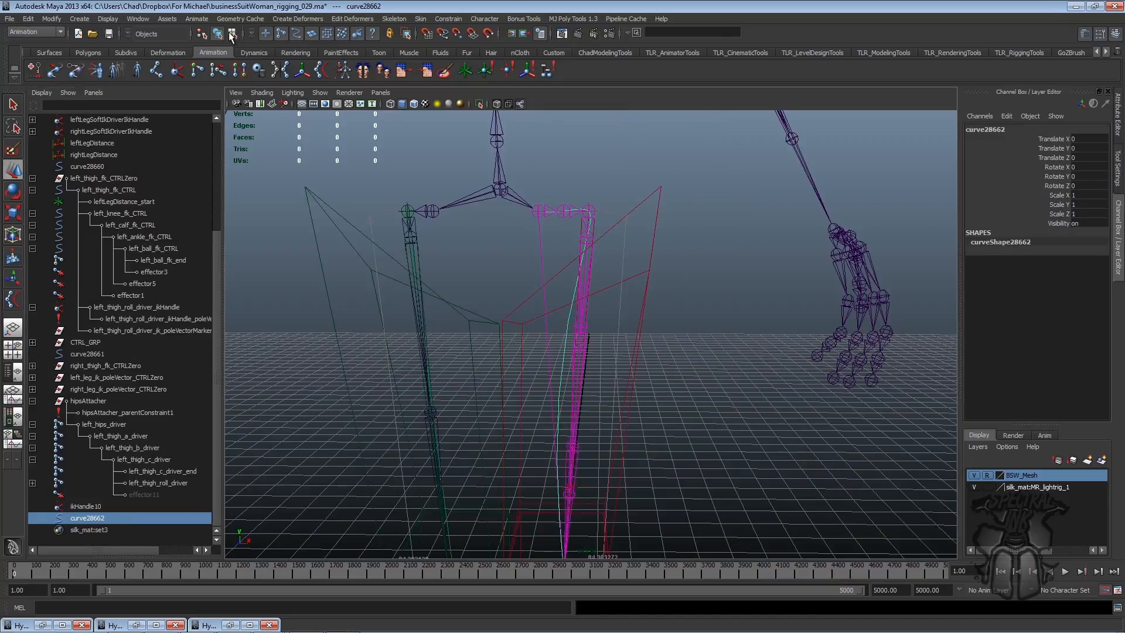
{"action": "left_click", "coordinate": [232, 34]}
{"action": "left_click_drag", "start_coordinate": [500, 119], "coordinate": [577, 185], "text": "alt"}
{"action": "left_click_drag", "start_coordinate": [441, 171], "coordinate": [608, 194]}
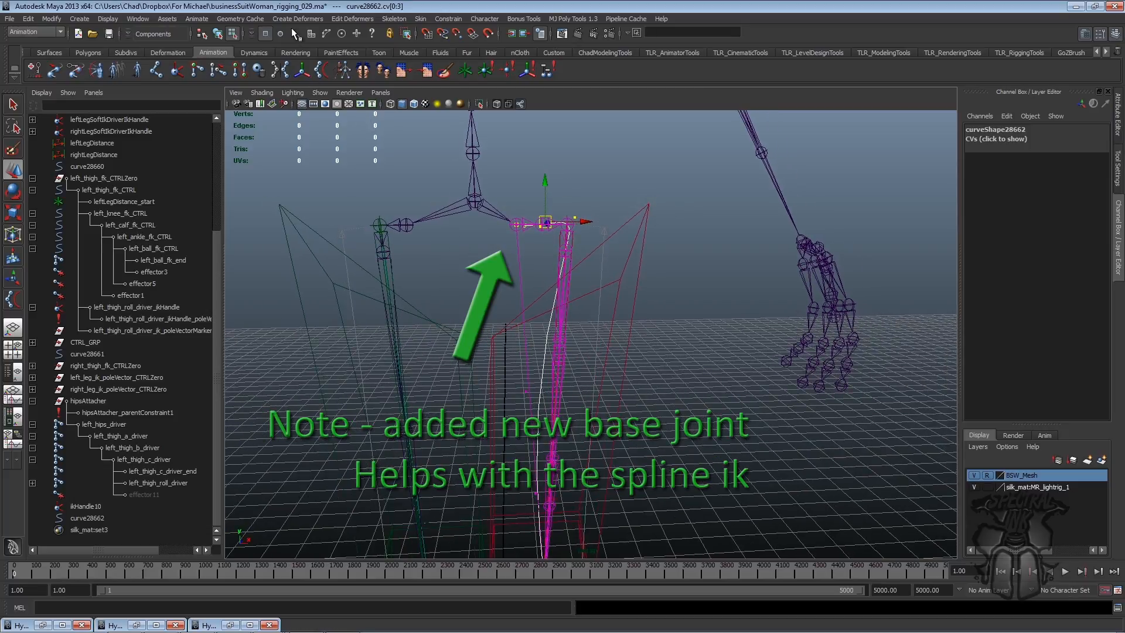
{"action": "left_click_drag", "start_coordinate": [491, 186], "coordinate": [643, 178], "text": "alt"}
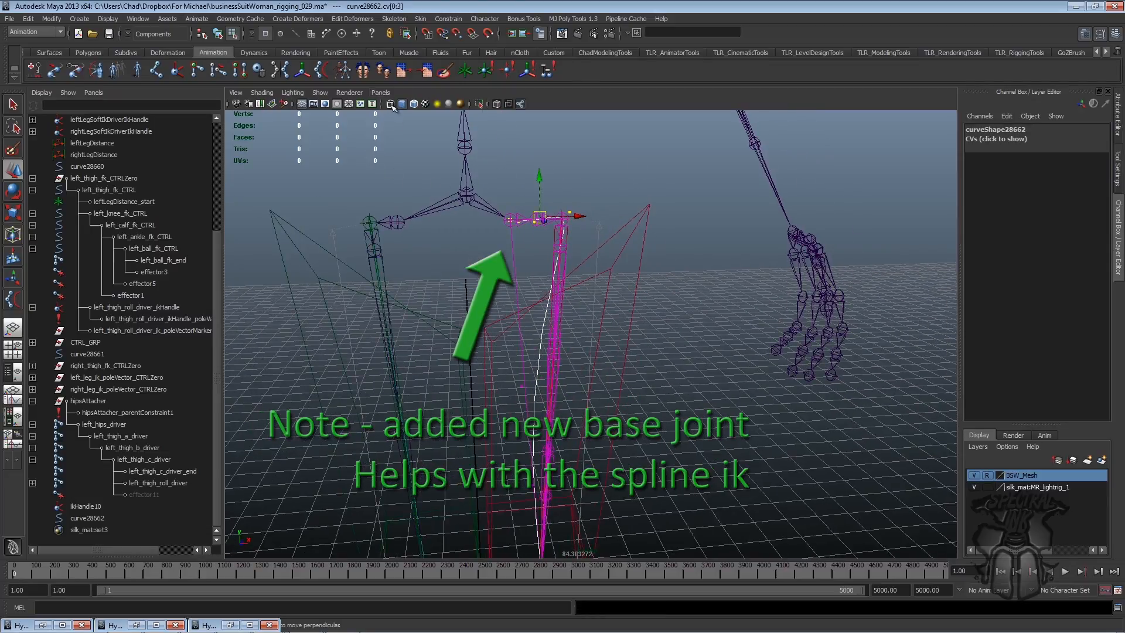
{"action": "left_click", "coordinate": [293, 19]}
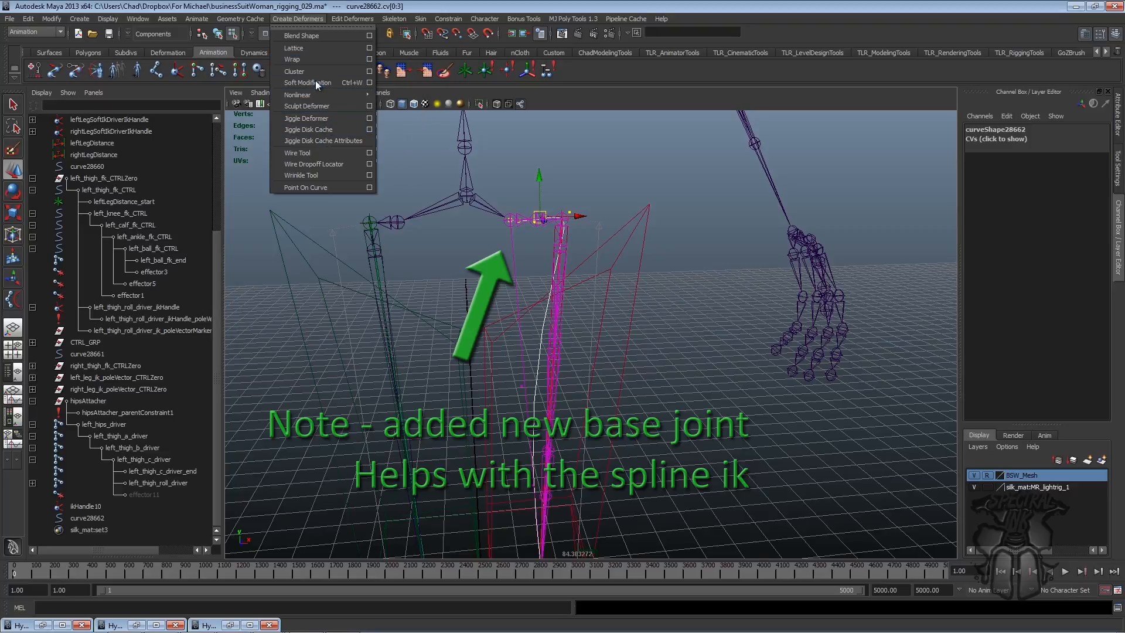
{"action": "left_click", "coordinate": [328, 73]}
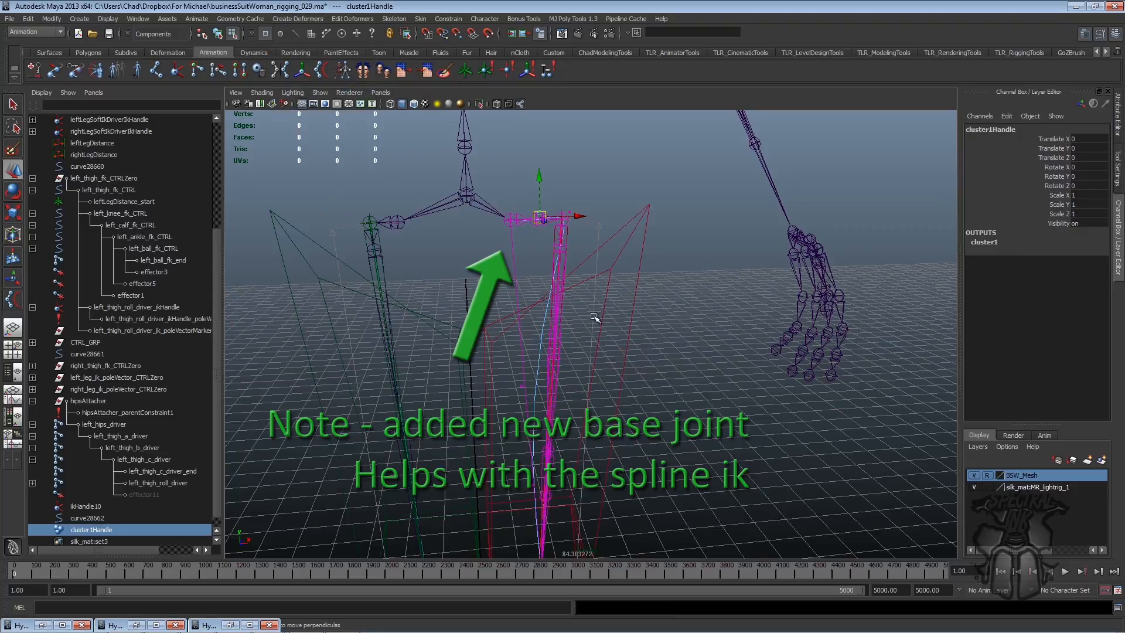
Step: Create a second cluster from the lower CVs 4 to 6 of curve28662
{"action": "left_click_drag", "start_coordinate": [595, 316], "coordinate": [574, 310], "text": "alt"}
{"action": "left_click_drag", "start_coordinate": [507, 262], "coordinate": [748, 506]}
{"action": "right_click_drag", "start_coordinate": [686, 413], "coordinate": [598, 338], "text": "alt"}
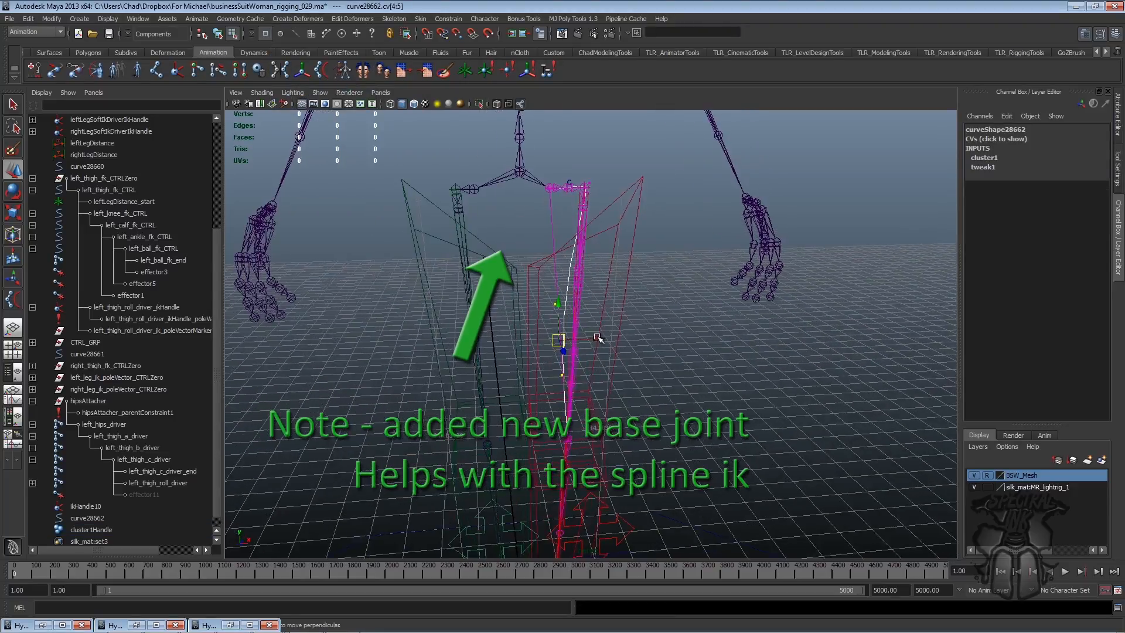
{"action": "right_click_drag", "start_coordinate": [633, 346], "coordinate": [673, 375], "text": "alt"}
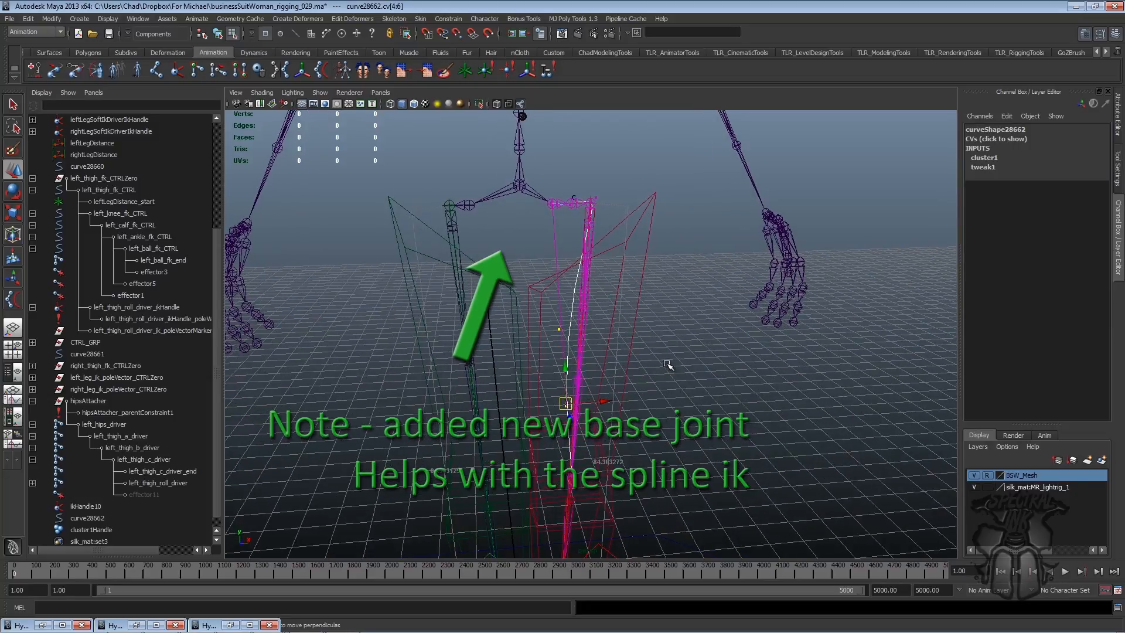
{"action": "key", "text": "g"}
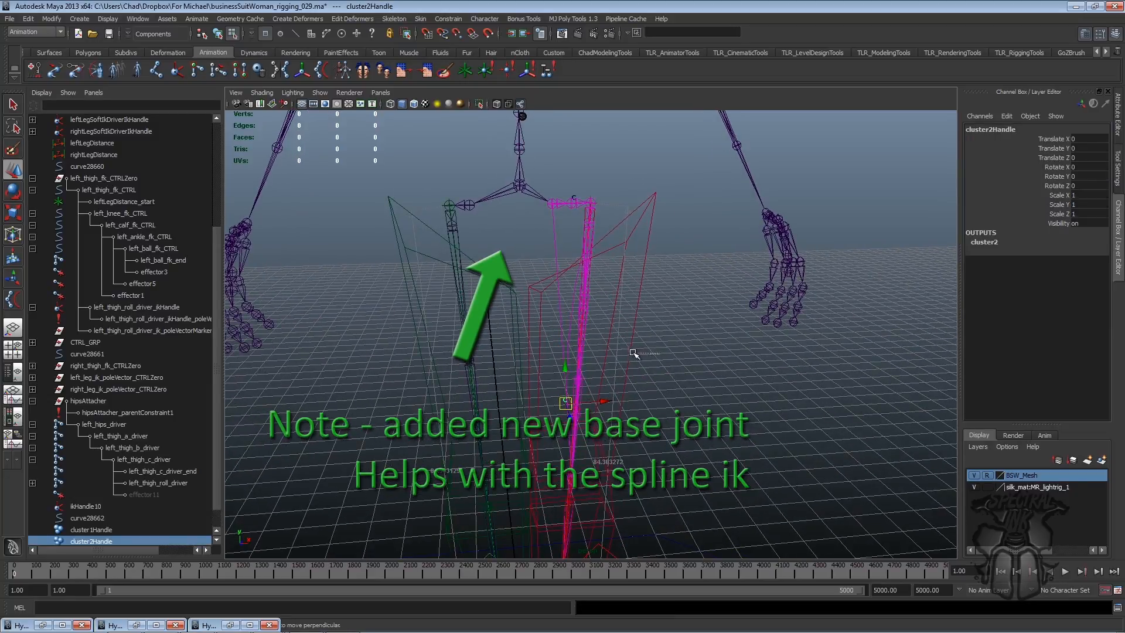
Step: Return to object selection and parent cluster2Handle under left_thigh_fk_CTRL
{"action": "left_click", "coordinate": [630, 353], "text": "shift"}
{"action": "key", "text": "ctrl+z"}
{"action": "left_click", "coordinate": [219, 34]}
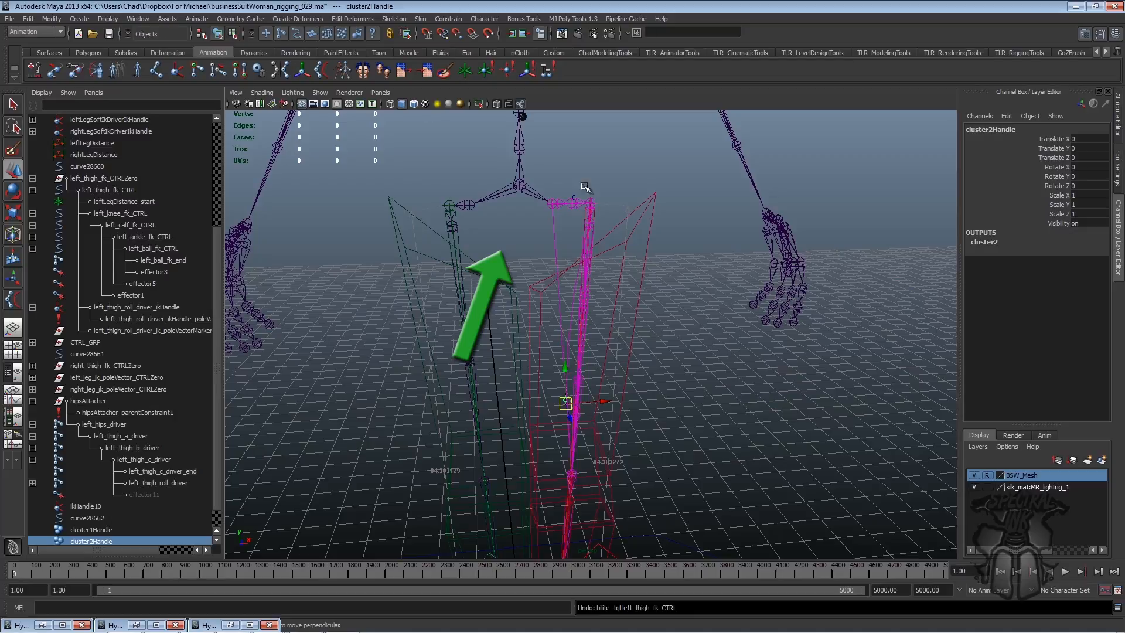
{"action": "left_click", "coordinate": [654, 248], "text": "shift"}
{"action": "key", "text": "p"}
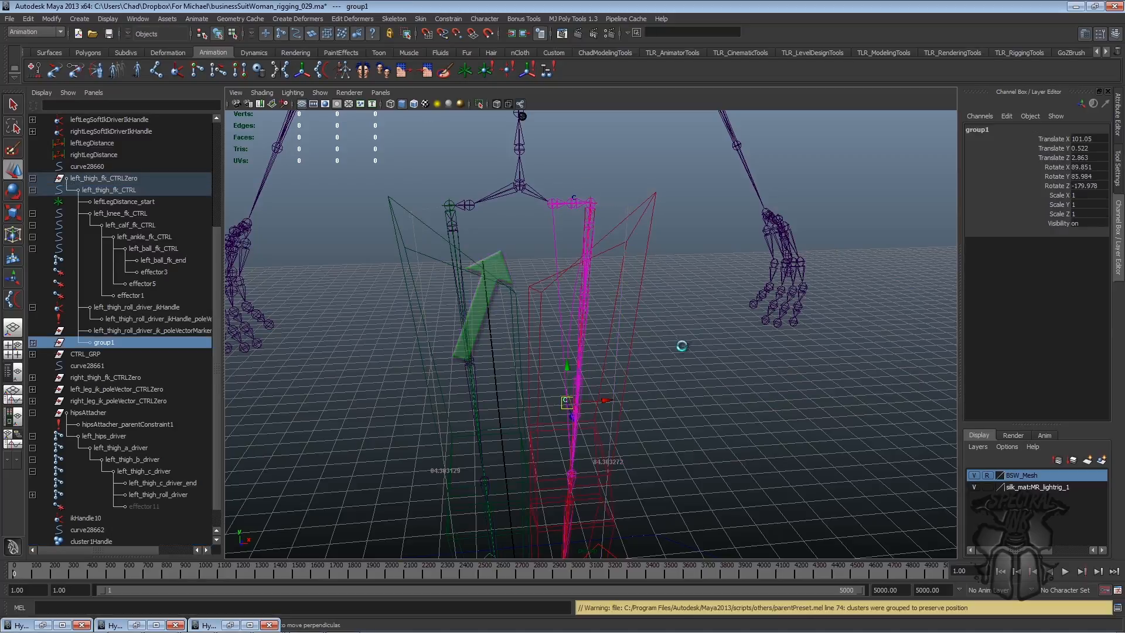
Step: Select left_leg_ik_CTRL and move it sideways to test the clustered left thigh from several angles
{"action": "left_click_drag", "start_coordinate": [756, 465], "coordinate": [624, 511], "text": "alt"}
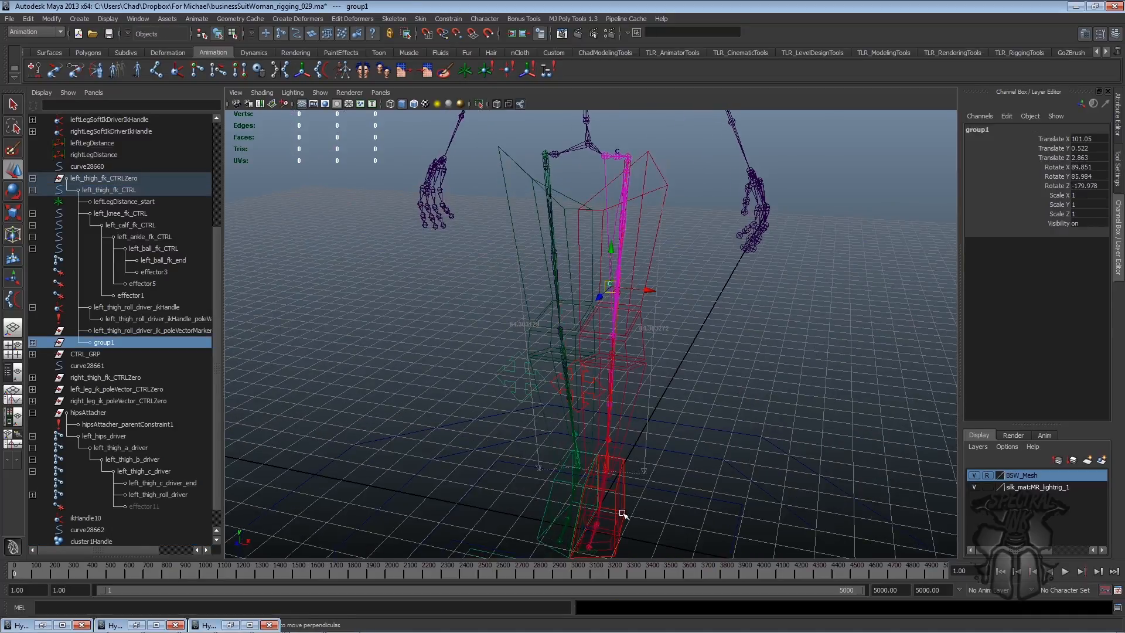
{"action": "left_click", "coordinate": [633, 508]}
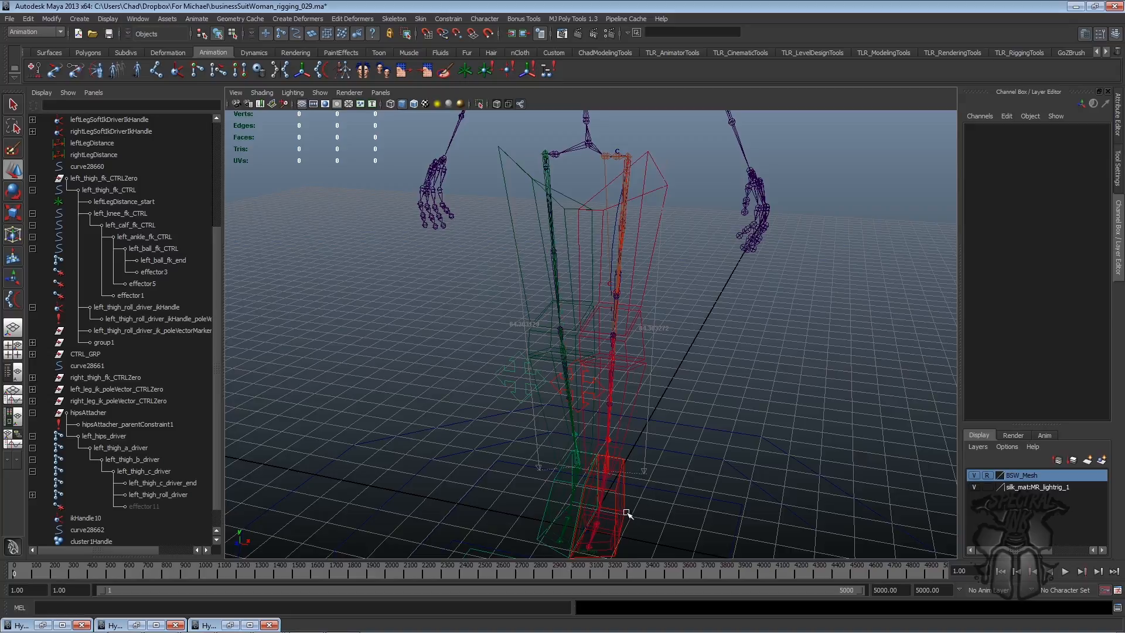
{"action": "left_click", "coordinate": [627, 513]}
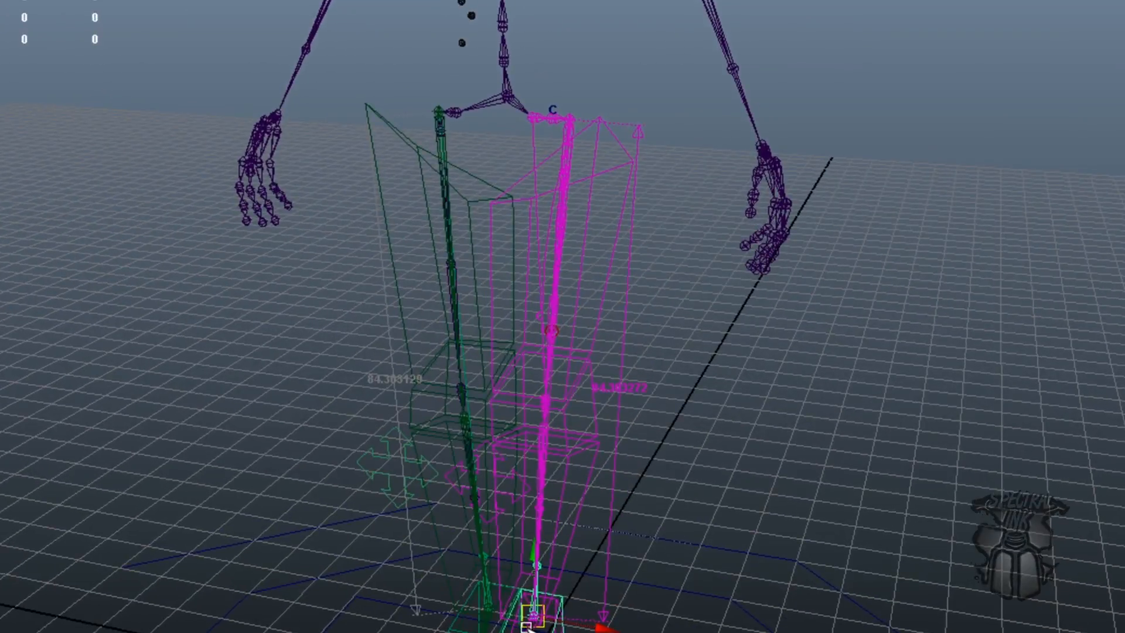
{"action": "left_click_drag", "start_coordinate": [550, 579], "coordinate": [328, 563]}
{"action": "left_click_drag", "start_coordinate": [328, 563], "coordinate": [625, 541], "text": "alt"}
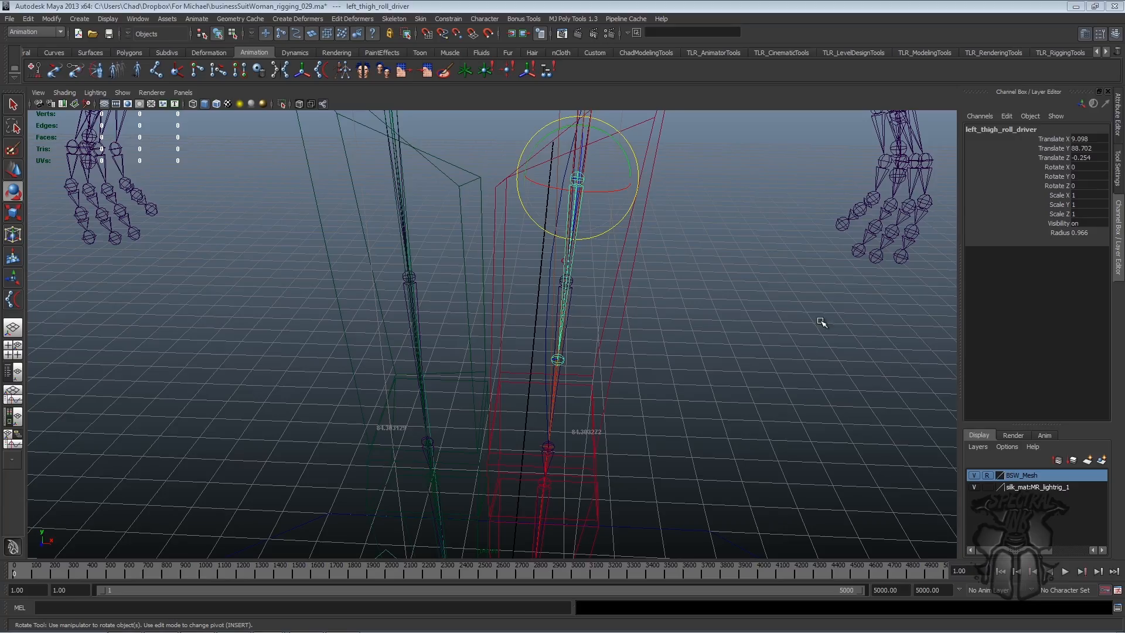
Step: Create an RP IK system with pole vector from left_thigh_roll_driver to left_thigh_roll_driver_end
{"action": "left_click_drag", "start_coordinate": [821, 324], "coordinate": [735, 337], "text": "alt"}
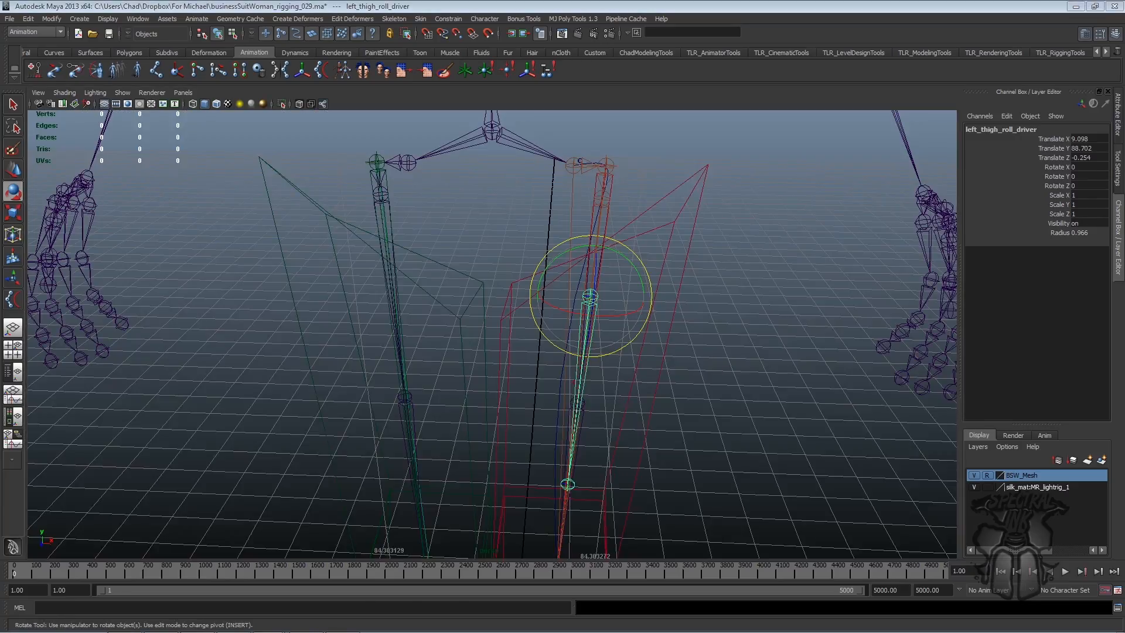
{"action": "left_click", "coordinate": [602, 201], "text": "shift"}
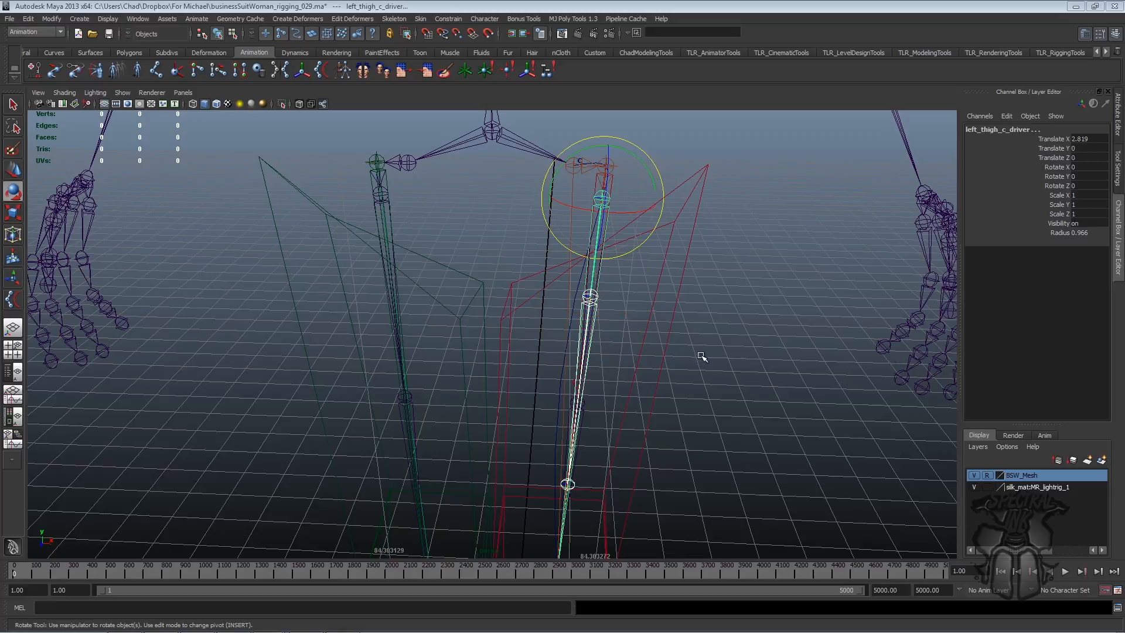
{"action": "left_click_drag", "start_coordinate": [728, 332], "coordinate": [647, 359], "text": "alt"}
{"action": "key", "text": "Down"}
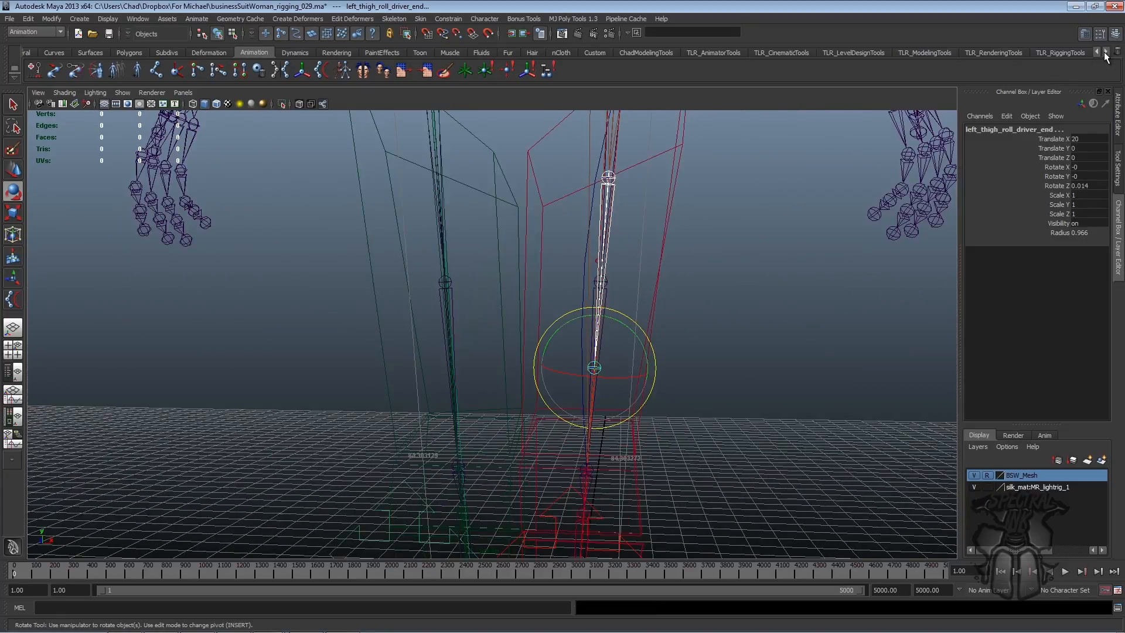
{"action": "left_click", "coordinate": [1105, 52]}
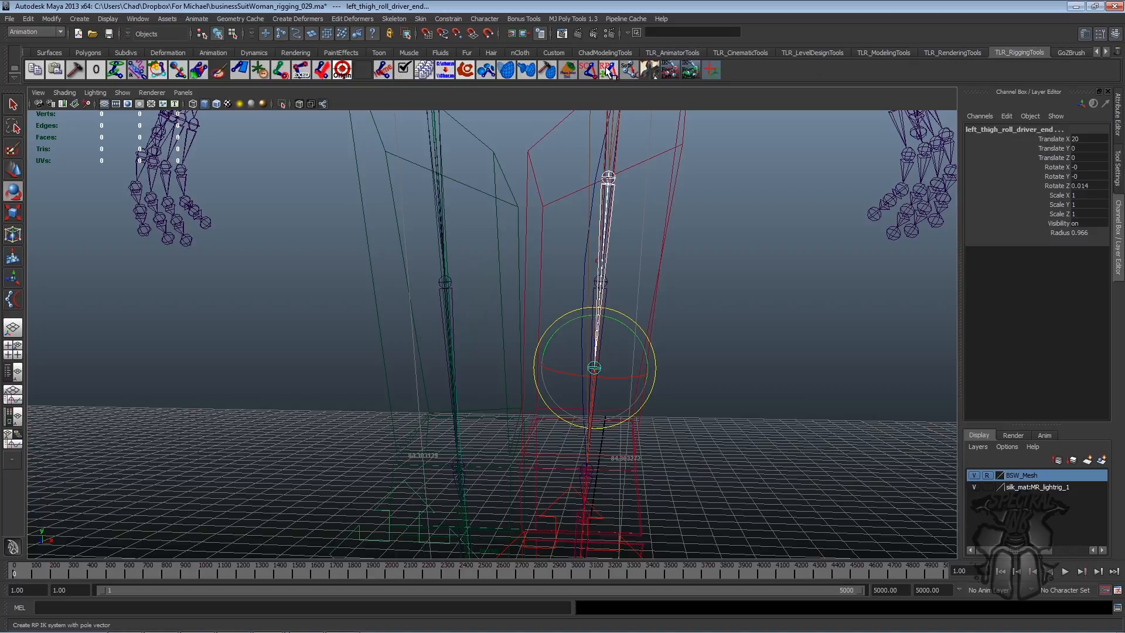
{"action": "left_click", "coordinate": [608, 69]}
Step: Parent left_thigh_roll_driver_ikHandle and its pole vector null under left_thigh_fk_CTRL
{"action": "right_click_drag", "start_coordinate": [778, 272], "coordinate": [667, 261], "text": "alt"}
{"action": "left_click_drag", "start_coordinate": [668, 261], "coordinate": [766, 251], "text": "alt"}
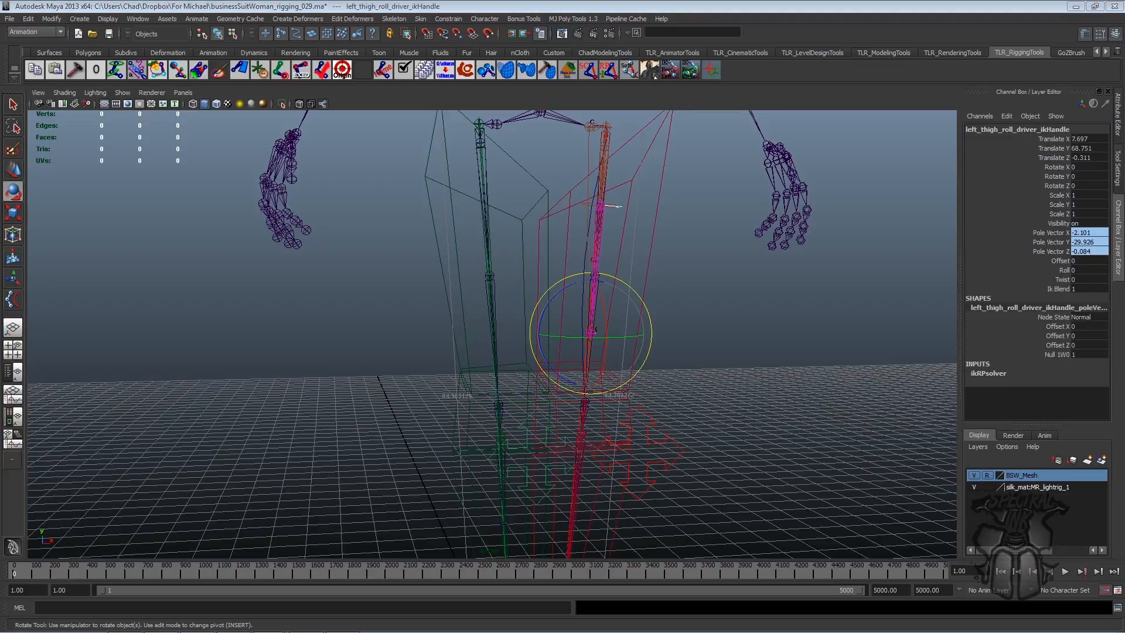
{"action": "left_click_drag", "start_coordinate": [713, 317], "coordinate": [792, 321], "text": "alt"}
{"action": "key", "text": "p"}
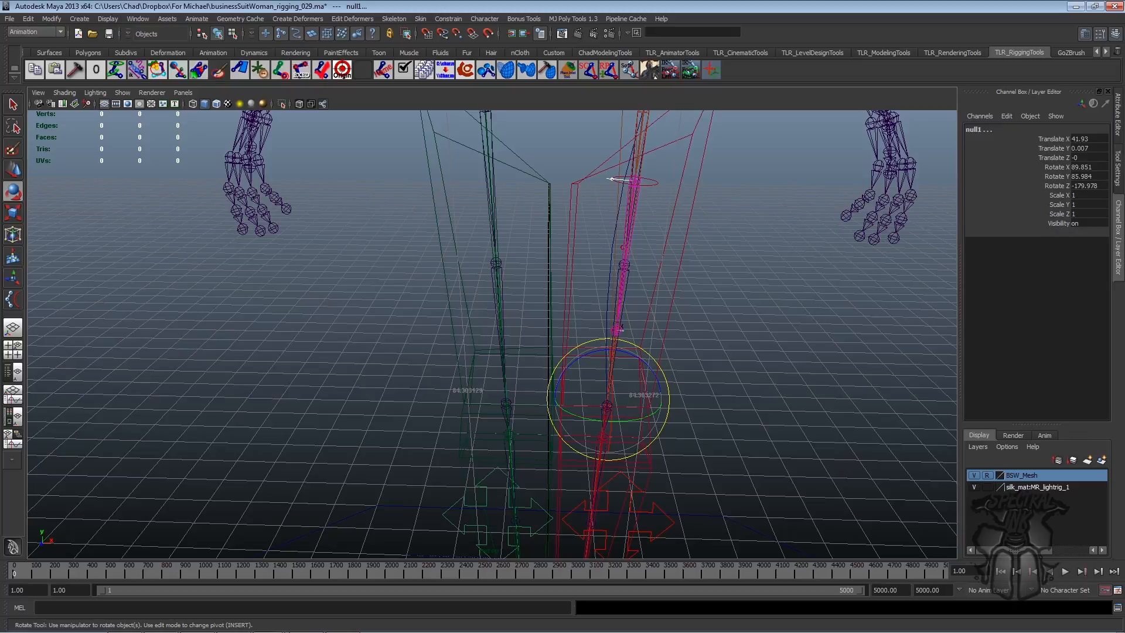
Step: Examine left_thigh_fk_CTRL, left_thigh_roll_driver and the joints below it in the left thigh
{"action": "left_click_drag", "start_coordinate": [620, 329], "coordinate": [691, 317], "text": "alt"}
{"action": "left_click", "coordinate": [683, 276]}
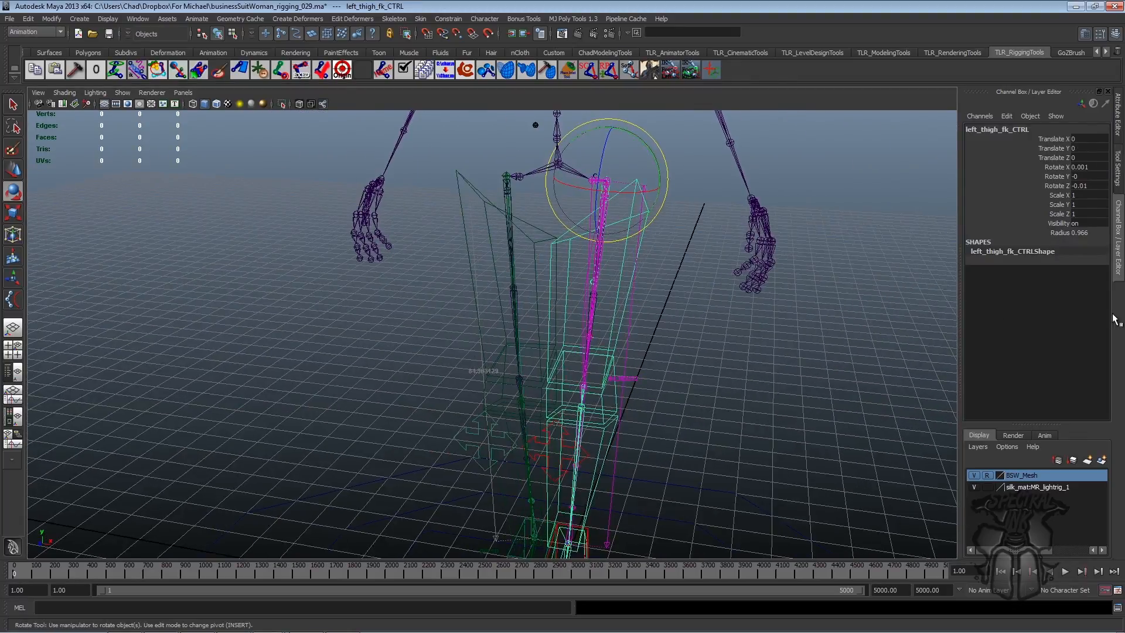
{"action": "mouse_move", "coordinate": [620, 265]}
{"action": "left_mouse_down", "text": "alt"}
{"action": "mouse_move", "coordinate": [653, 247]}
{"action": "mouse_move", "coordinate": [637, 259]}
{"action": "left_mouse_up", "text": "alt"}
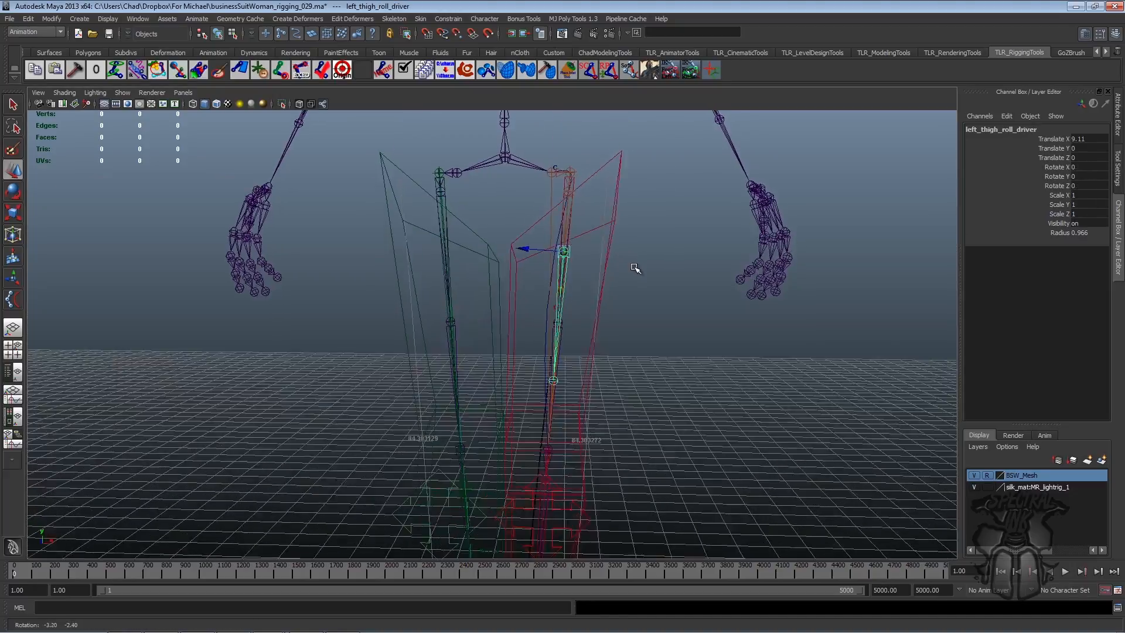
{"action": "left_click", "coordinate": [613, 256]}
{"action": "right_click_drag", "start_coordinate": [637, 258], "coordinate": [655, 269], "text": "alt"}
{"action": "left_click_drag", "start_coordinate": [655, 269], "coordinate": [708, 293], "text": "alt"}
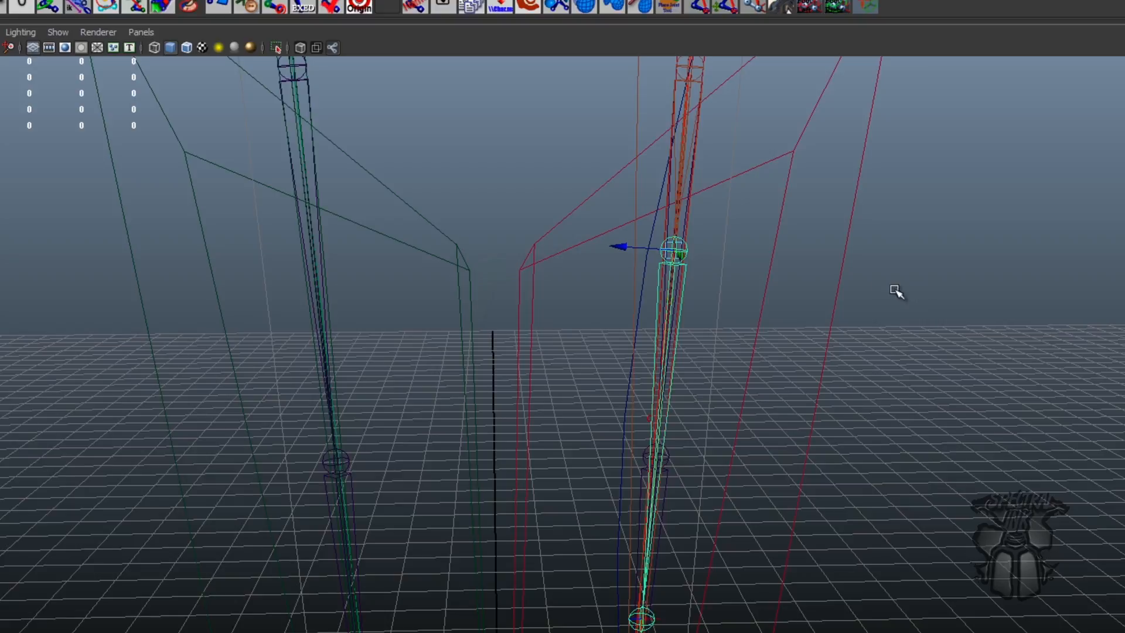
{"action": "left_click_drag", "start_coordinate": [794, 274], "coordinate": [767, 257], "text": "alt"}
{"action": "key", "text": "Down"}
{"action": "key", "text": "Up"}
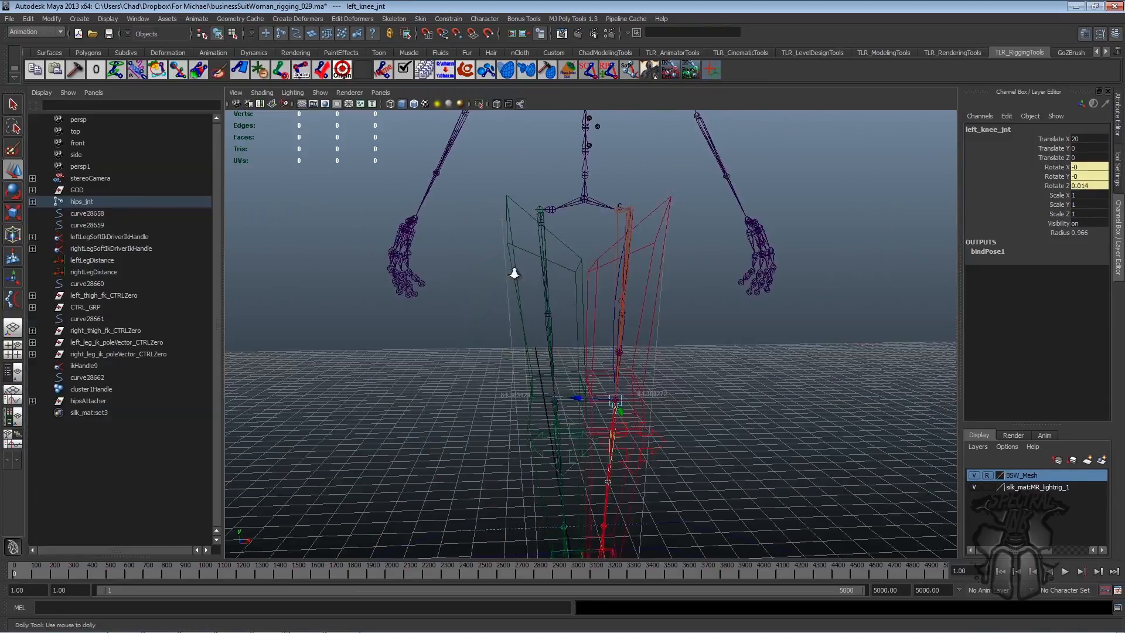
Step: Reveal left_knee_jnt in the Outliner, expand it and unparent it from left_thigh_roll_jnt
{"action": "right_click_drag", "start_coordinate": [514, 271], "coordinate": [633, 258], "text": "alt"}
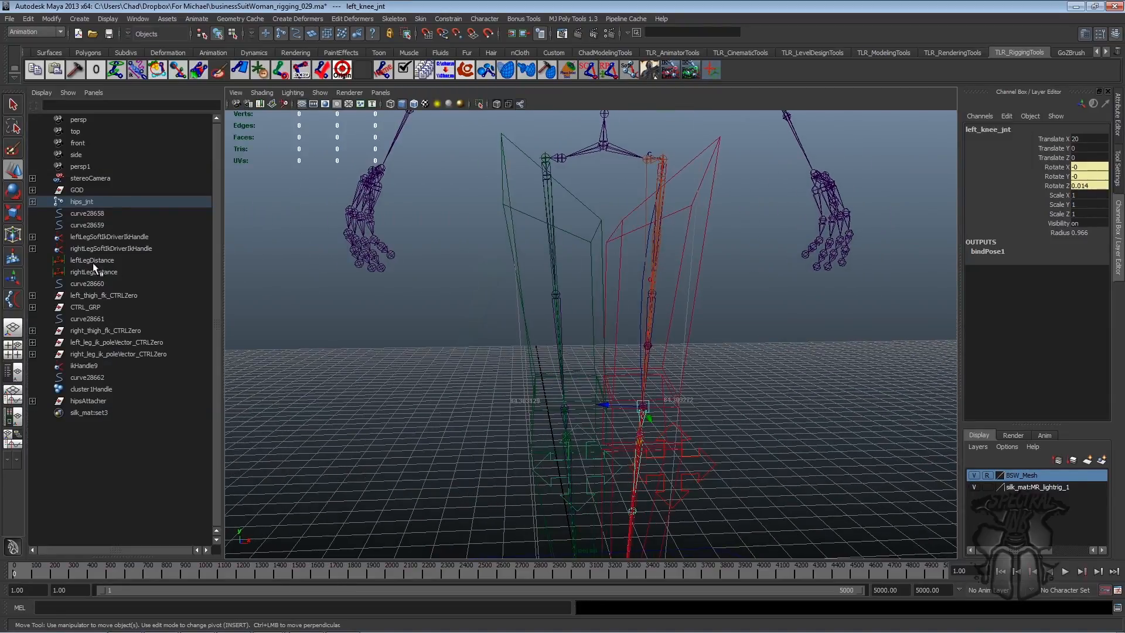
{"action": "key", "text": "f"}
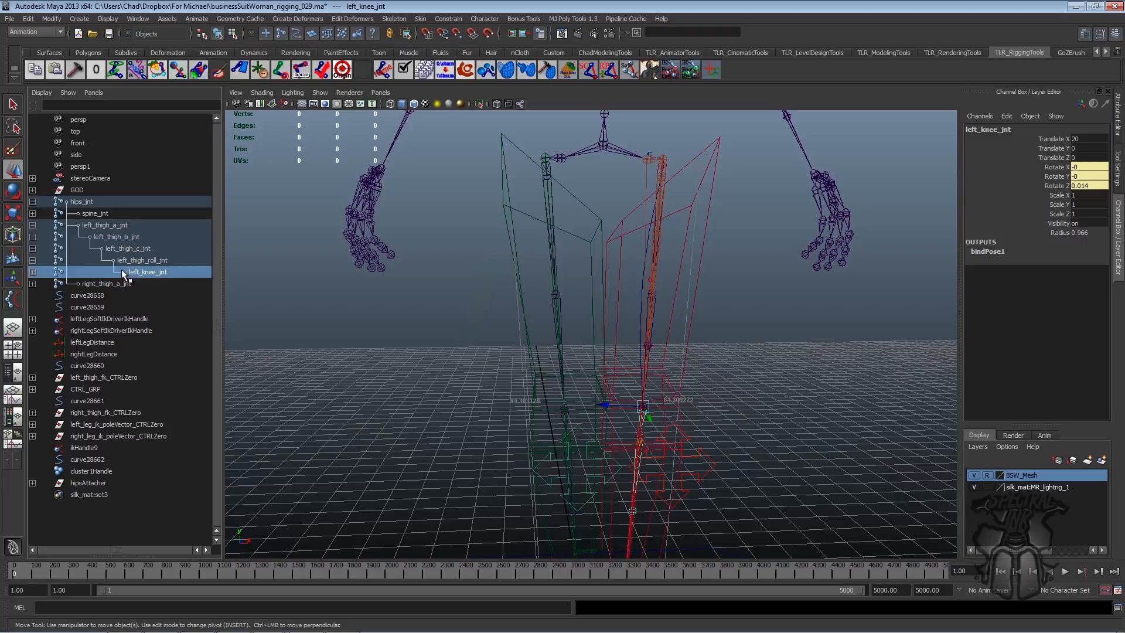
{"action": "left_click", "coordinate": [33, 272]}
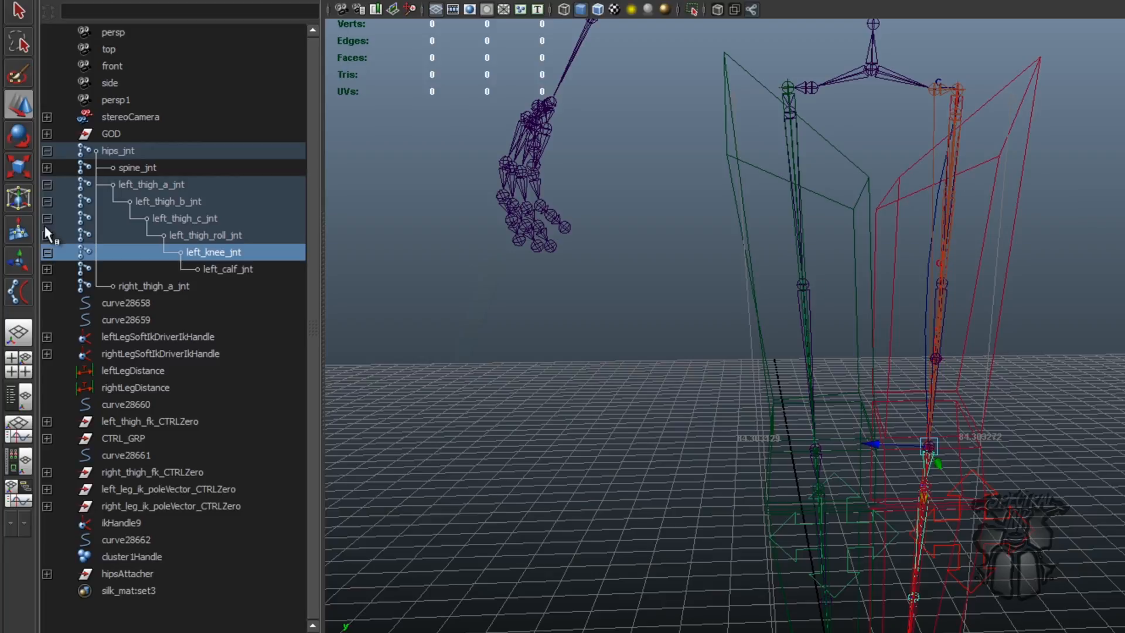
{"action": "left_click", "coordinate": [224, 236]}
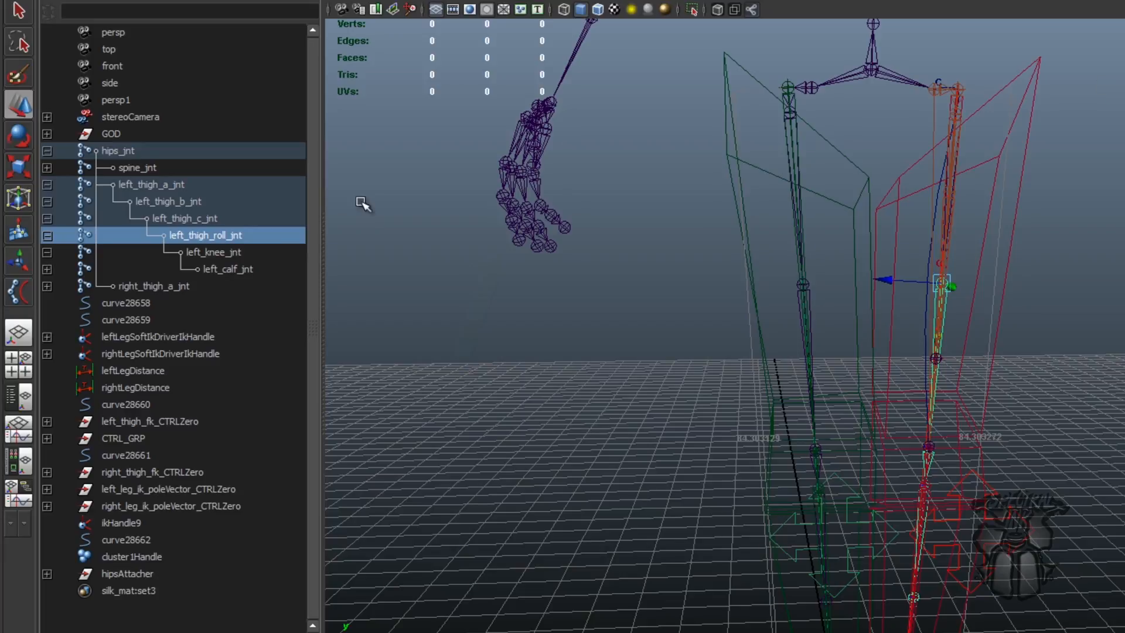
{"action": "left_click", "coordinate": [202, 253]}
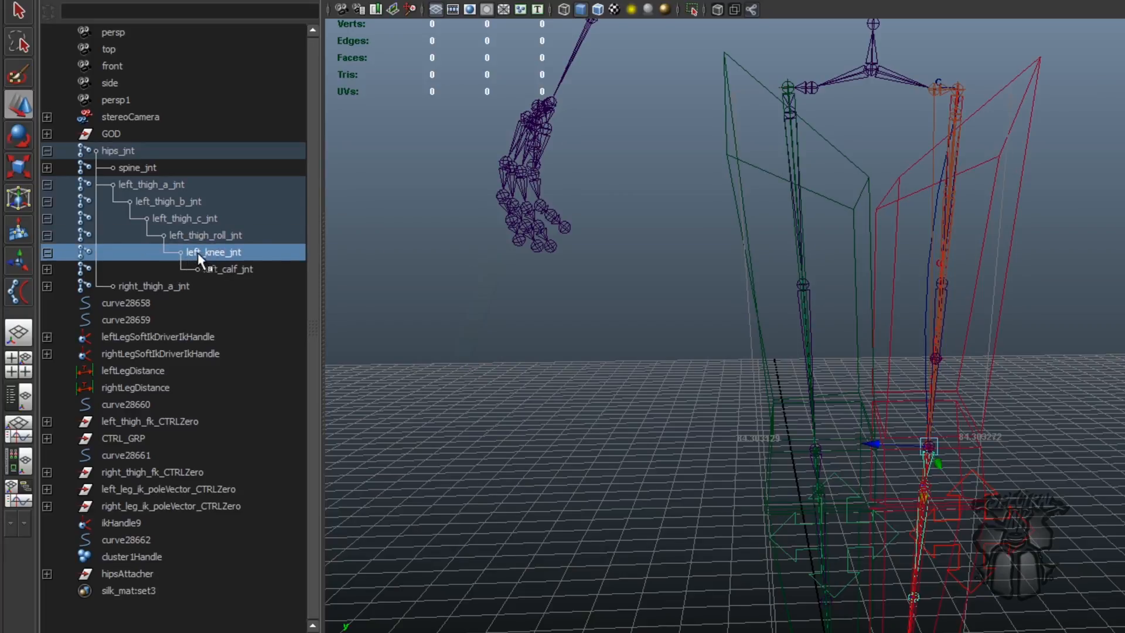
{"action": "key", "text": "shift+p"}
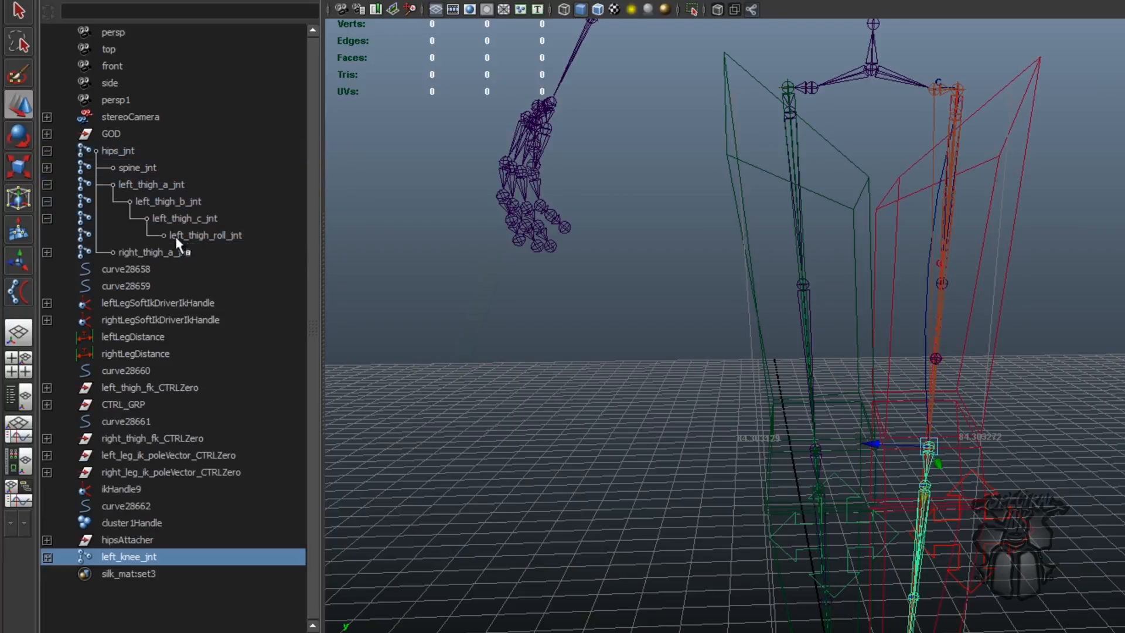
Step: Duplicate left_thigh_roll_jnt under left_thigh_c_jnt and select the original joint
{"action": "left_click", "coordinate": [218, 240]}
{"action": "key", "text": "ctrl+d"}
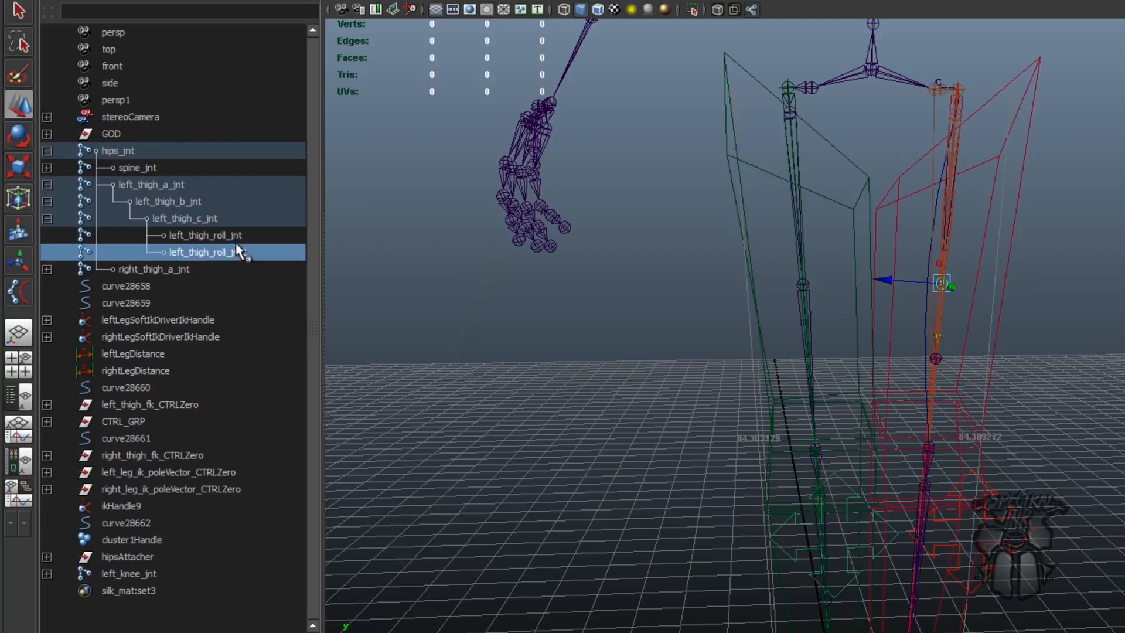
{"action": "left_click", "coordinate": [240, 247], "text": "shift"}
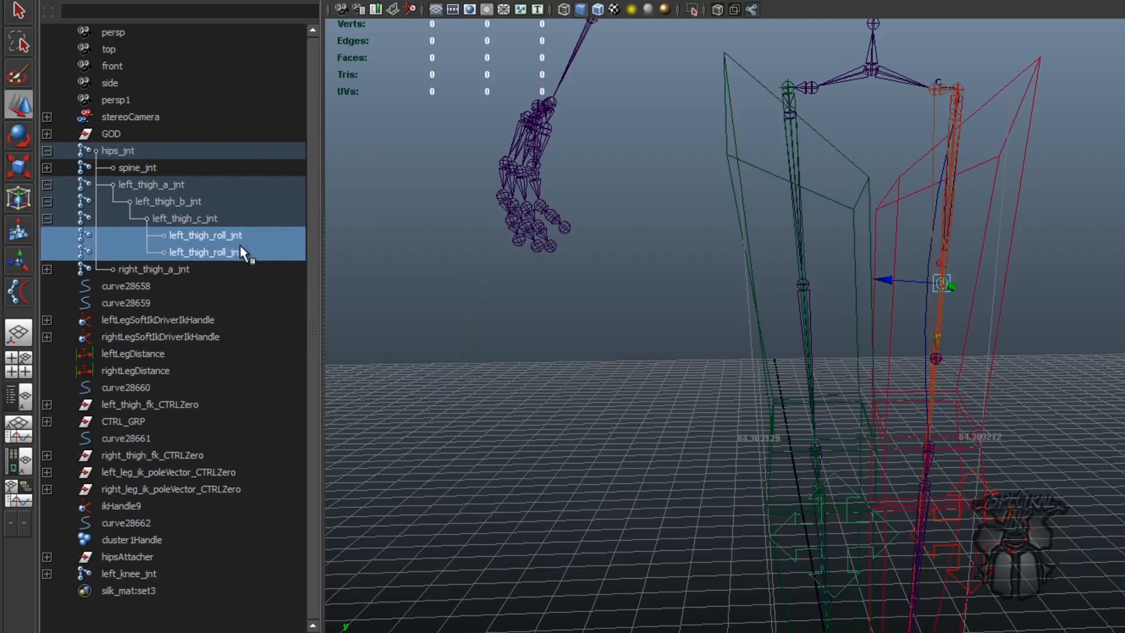
{"action": "left_click", "coordinate": [240, 247]}
{"action": "left_click", "coordinate": [241, 238]}
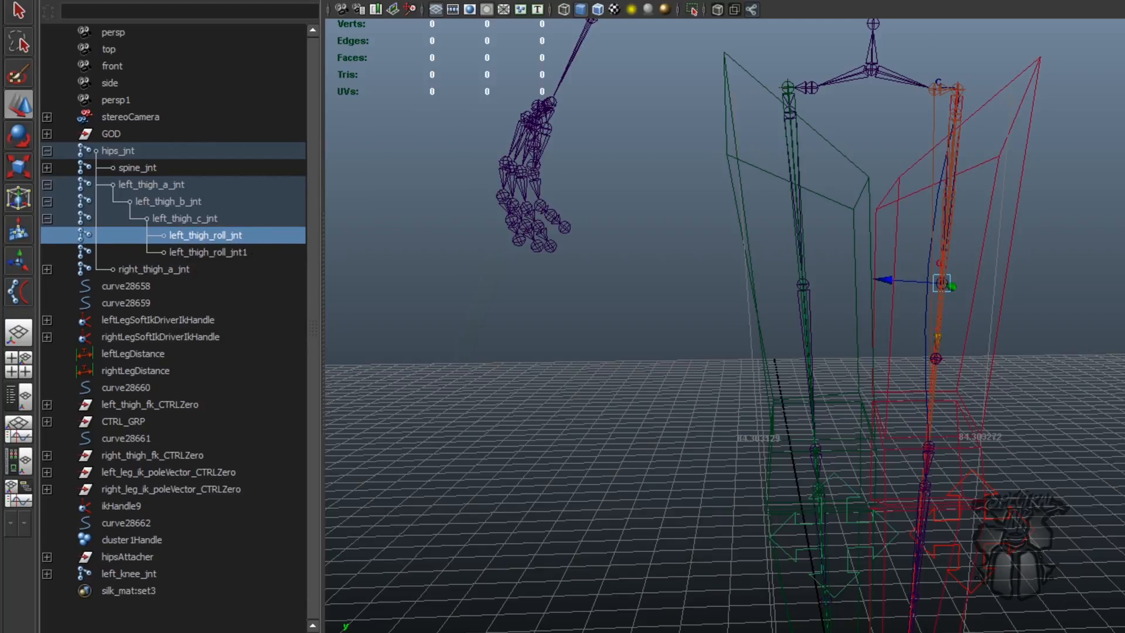
Step: Move left_thigh_roll_jnt up the thigh and parent left_thigh_roll_jnt1 under it
{"action": "left_click_drag", "start_coordinate": [937, 337], "coordinate": [945, 256]}
{"action": "left_click", "coordinate": [227, 253]}
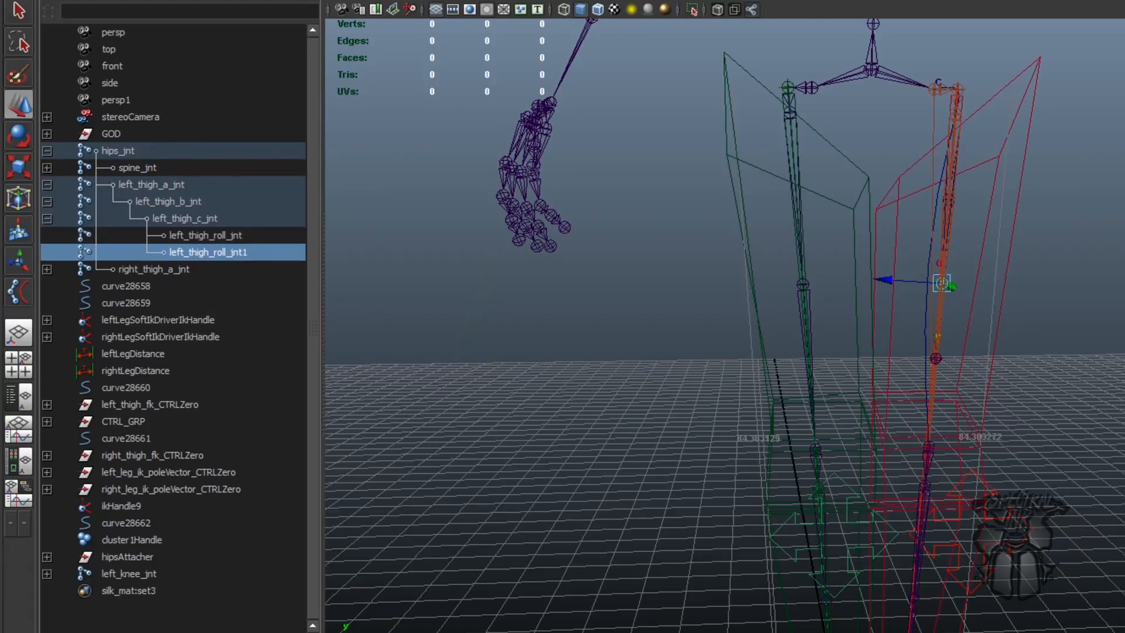
{"action": "left_click", "coordinate": [233, 236], "text": "shift"}
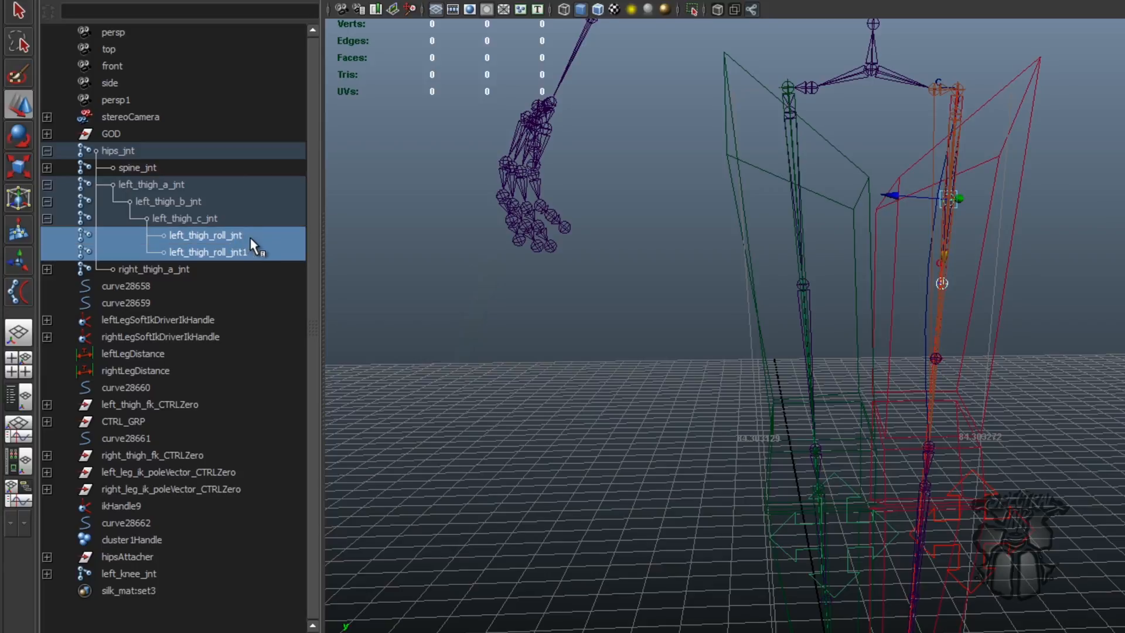
{"action": "key", "text": "p"}
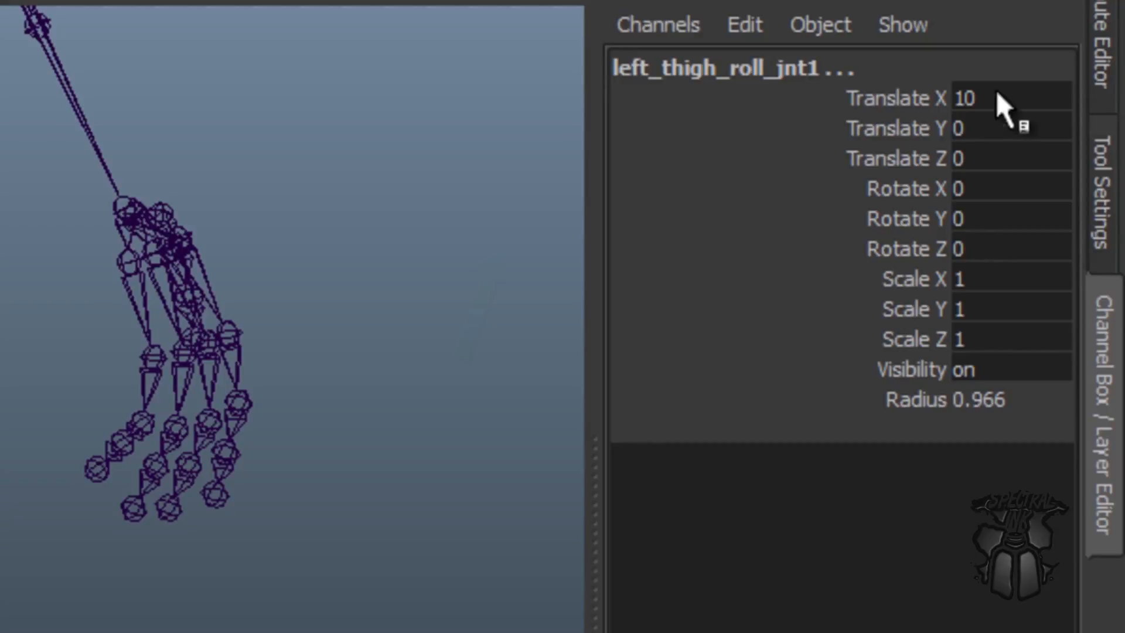
Step: Set Translate X to 12 for both left_thigh_roll_jnt and left_thigh_roll_jnt1
{"action": "left_click", "coordinate": [996, 97]}
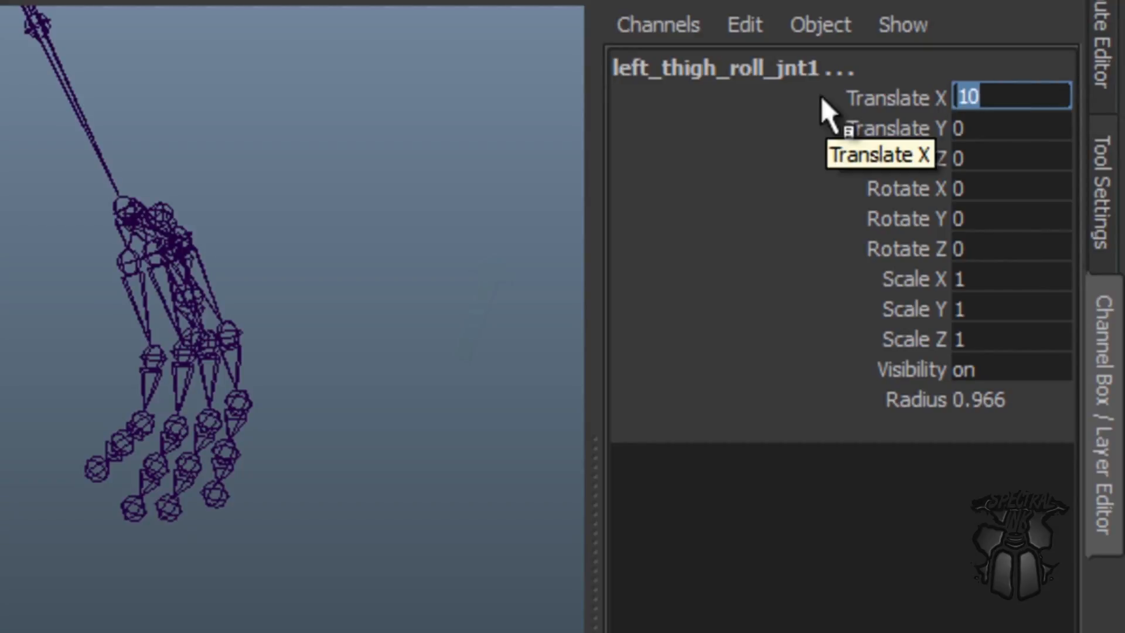
{"action": "type", "text": "12"}
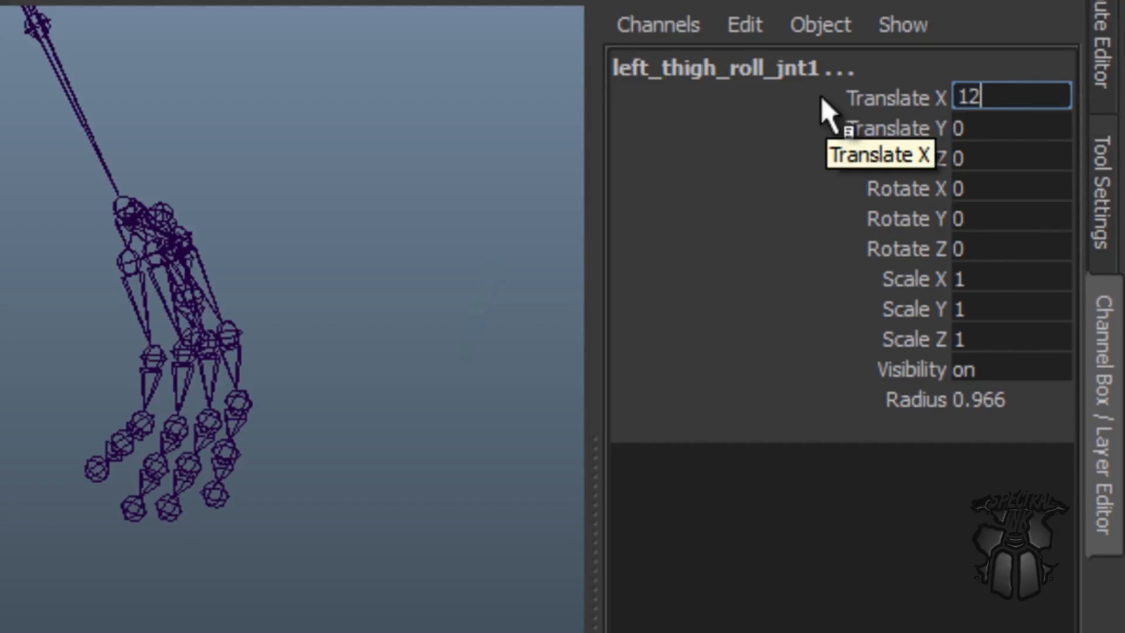
{"action": "key", "text": "Return"}
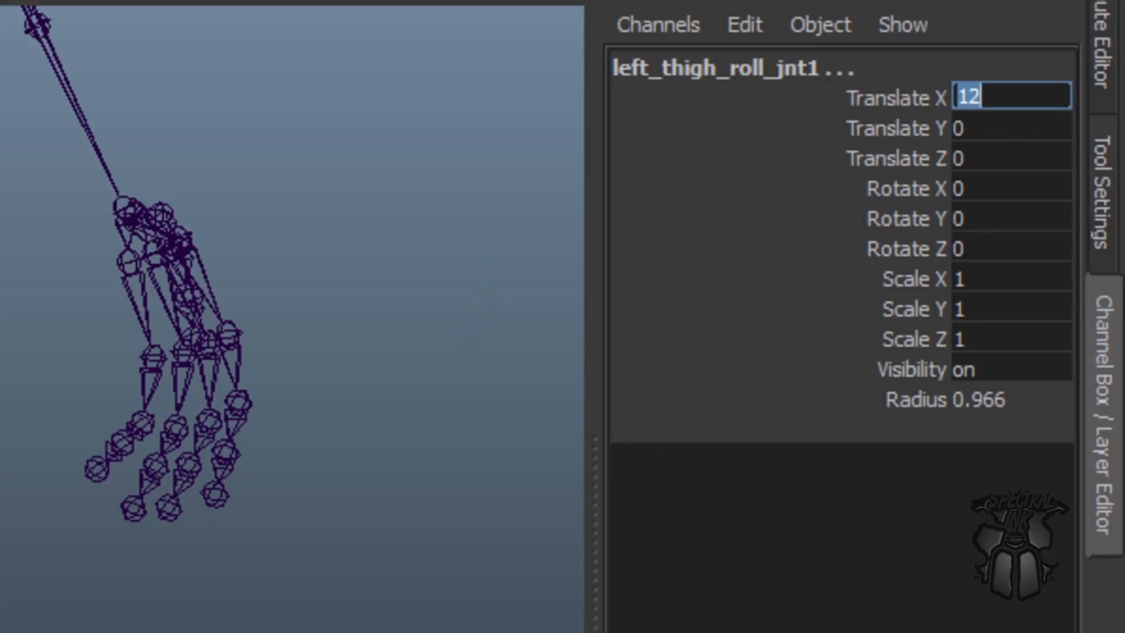
Step: Rename left_thigh_roll_jnt as left_thigh_roll_1_jnt
{"action": "left_click", "coordinate": [122, 264]}
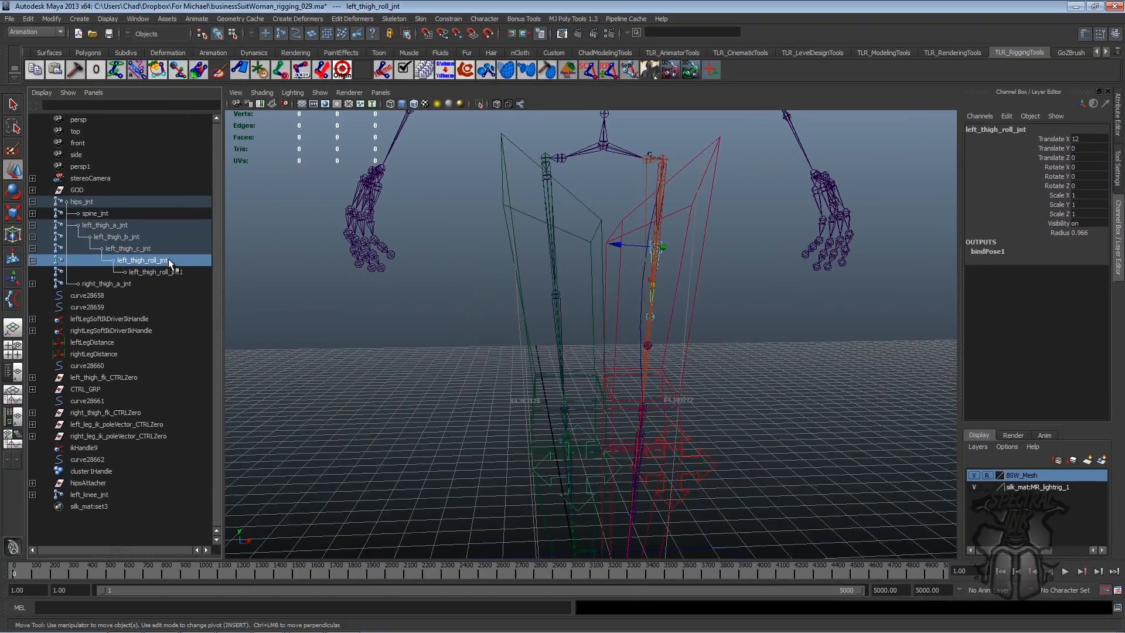
{"action": "double_click", "coordinate": [122, 265]}
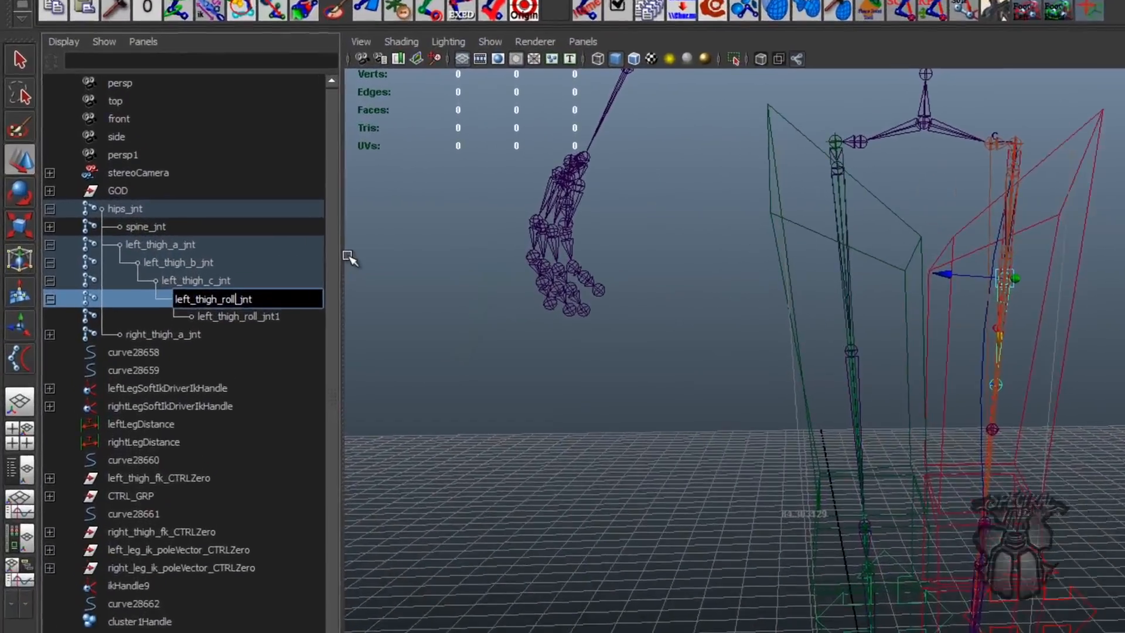
{"action": "type", "text": "_1"}
{"action": "key", "text": "Return"}
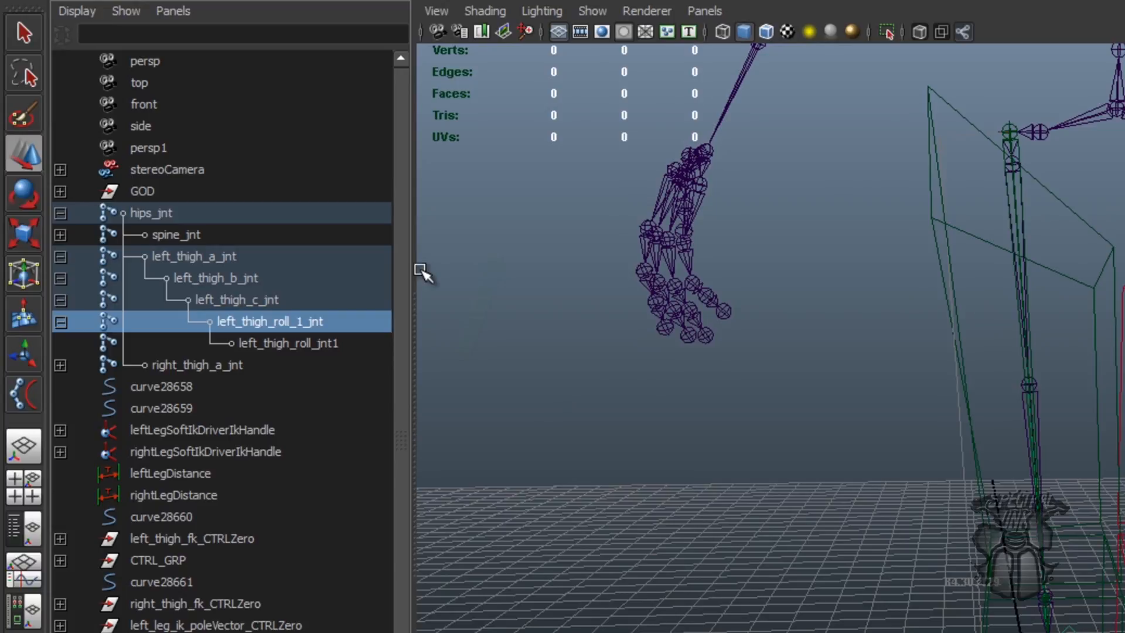
Step: Rename left_thigh_roll_jnt1 as left_thigh_roll_2_jnt
{"action": "double_click", "coordinate": [317, 343]}
{"action": "left_click", "coordinate": [308, 344]}
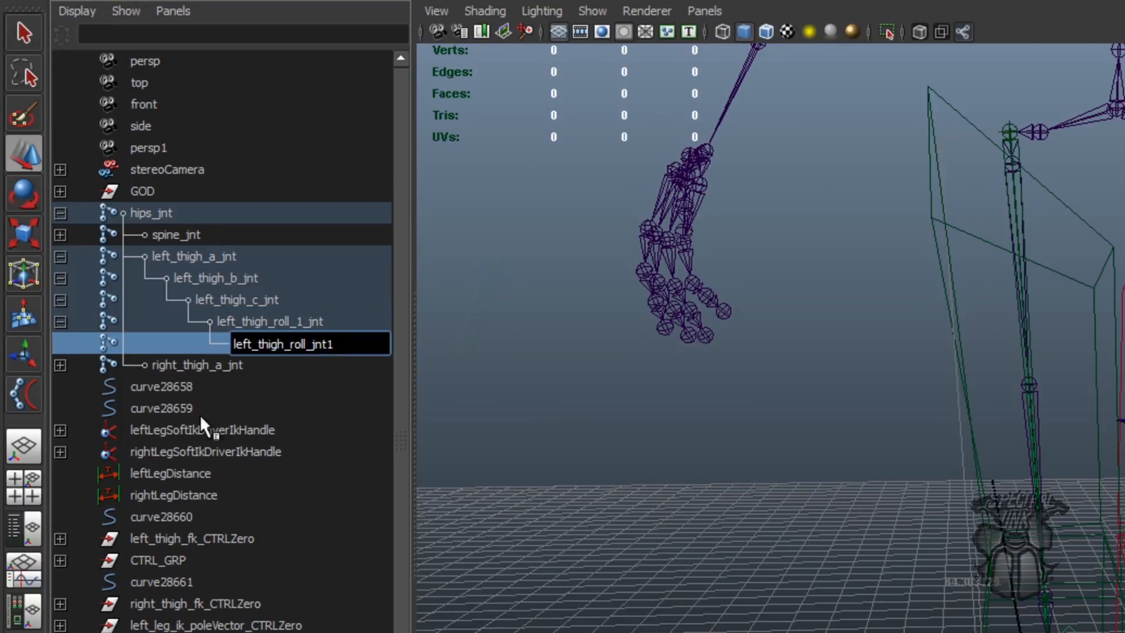
{"action": "type", "text": "_2"}
{"action": "key", "text": "End"}
{"action": "key", "text": "BackSpace"}
{"action": "key", "text": "Left"}
{"action": "key", "text": "Left"}
{"action": "key", "text": "Left"}
{"action": "key", "text": "Left"}
{"action": "key", "text": "BackSpace"}
{"action": "key", "text": "Left"}
{"action": "key", "text": "Left"}
{"action": "type", "text": "l"}
{"action": "key", "text": "Return"}
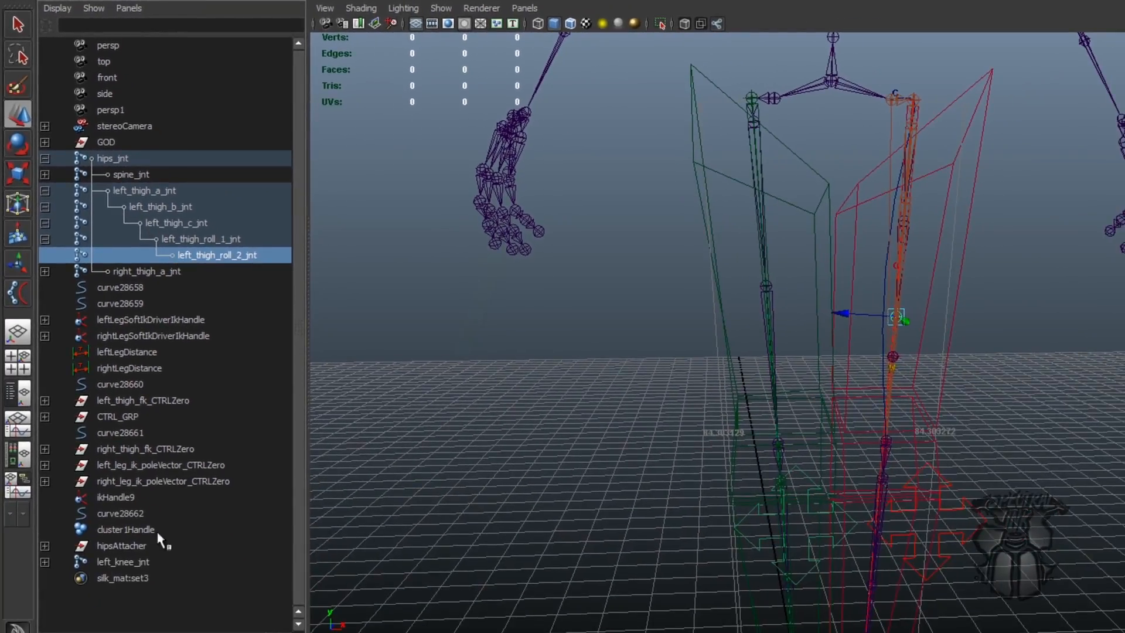
Step: Parent left_knee_jnt under left_thigh_roll_2_jnt
{"action": "left_click", "coordinate": [138, 563]}
{"action": "left_click", "coordinate": [248, 256], "text": "ctrl"}
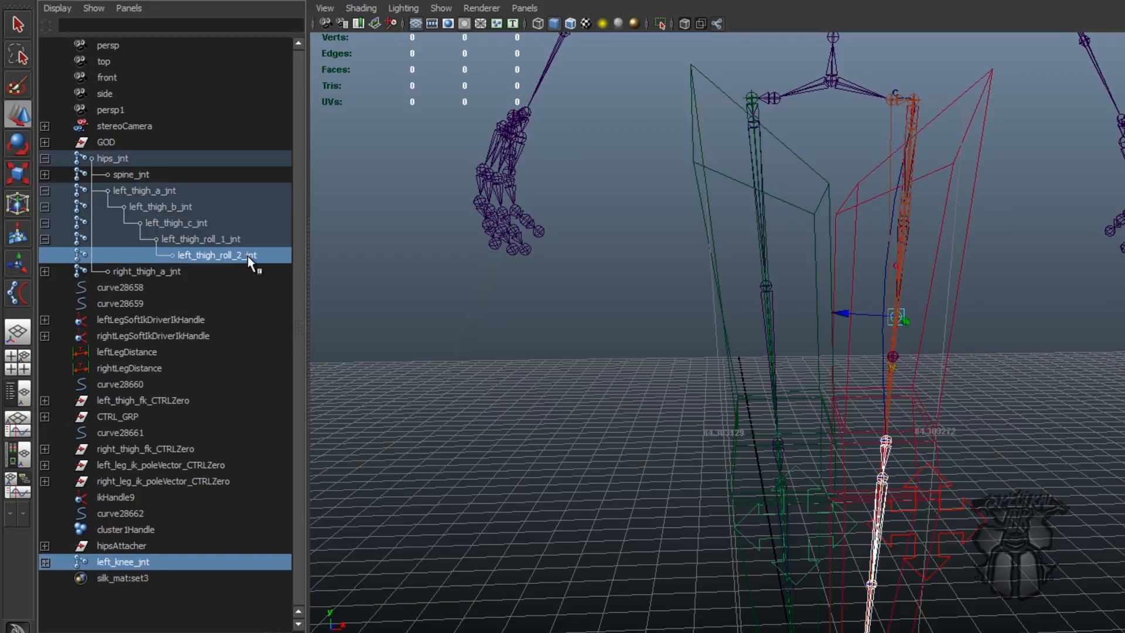
{"action": "key", "text": "p"}
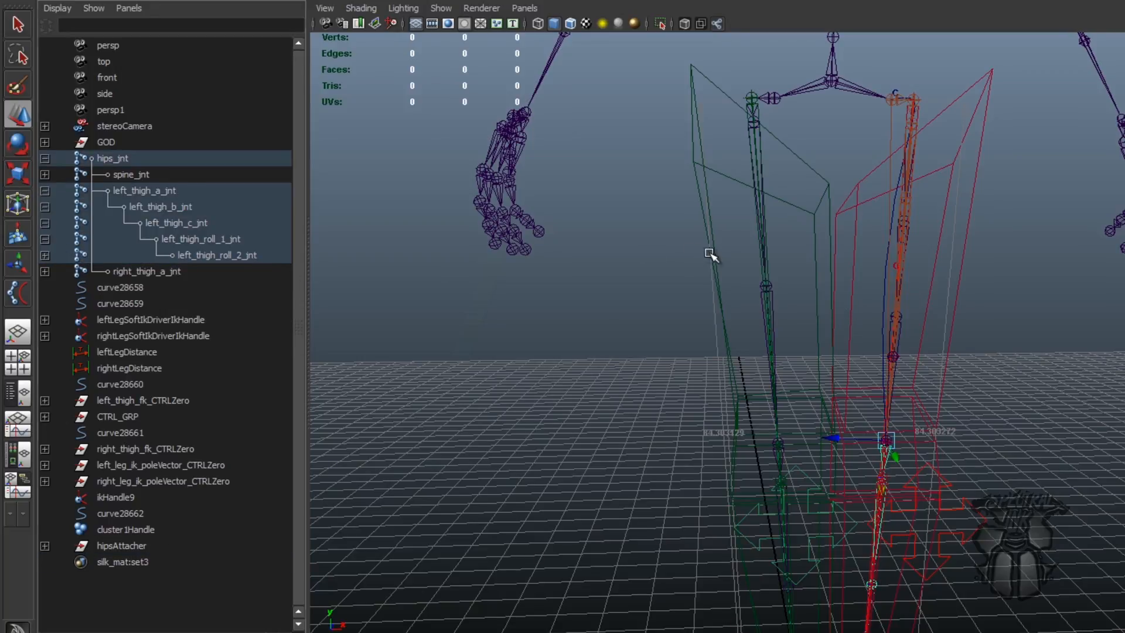
Step: Select left_thigh_roll_driver and both left thigh roll joints and graph their input and output connections in the Hypergraph
{"action": "left_click_drag", "start_coordinate": [732, 257], "coordinate": [696, 254], "text": "alt"}
{"action": "scroll", "coordinate": [696, 254], "scroll_direction": "up", "scroll_amount": 2}
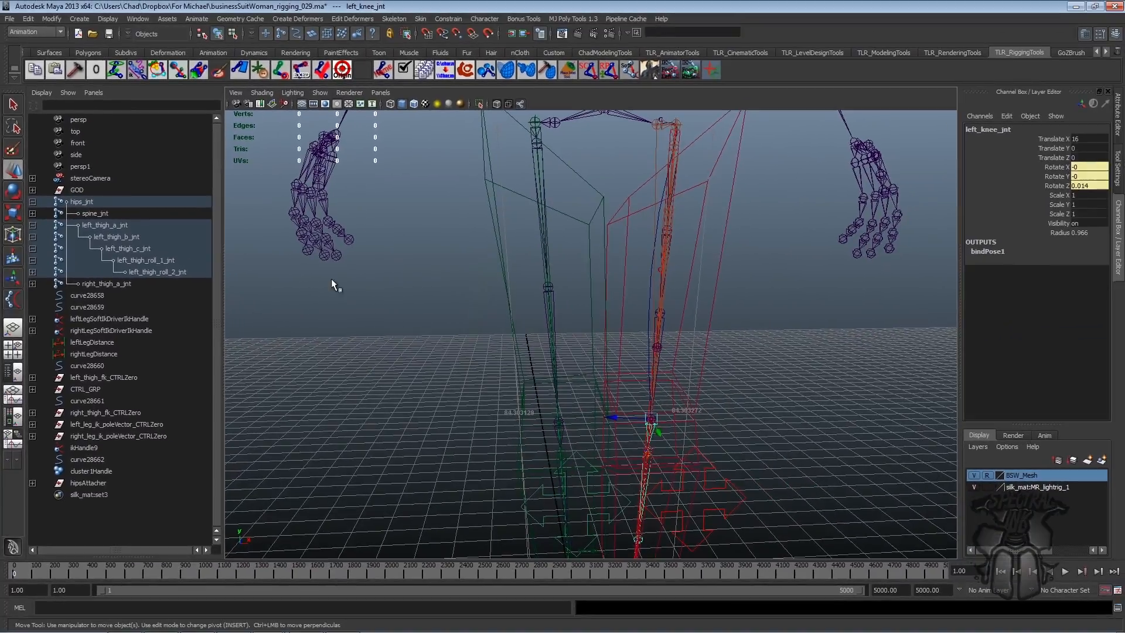
{"action": "left_click", "coordinate": [141, 251]}
{"action": "right_click_drag", "start_coordinate": [692, 234], "coordinate": [758, 239], "text": "alt"}
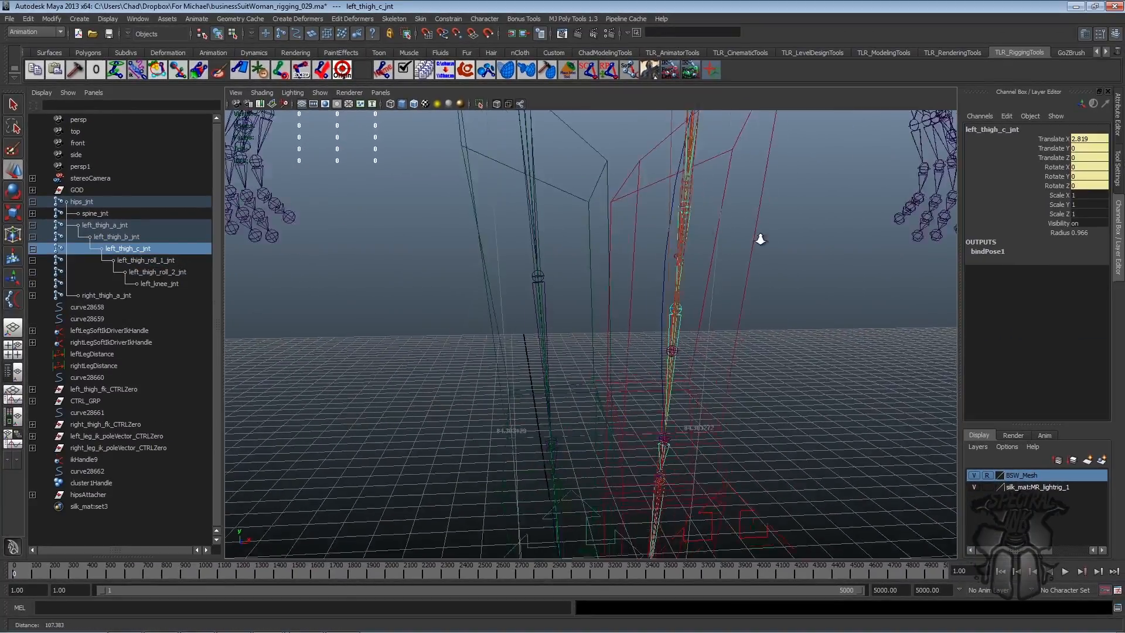
{"action": "left_click_drag", "start_coordinate": [758, 239], "coordinate": [609, 289], "text": "alt"}
{"action": "right_click_drag", "start_coordinate": [610, 288], "coordinate": [625, 292], "text": "alt"}
{"action": "left_click_drag", "start_coordinate": [625, 291], "coordinate": [521, 276], "text": "alt"}
{"action": "left_click", "coordinate": [580, 185]}
{"action": "left_click", "coordinate": [596, 224]}
{"action": "left_click", "coordinate": [554, 324]}
{"action": "left_click", "coordinate": [145, 20]}
{"action": "left_click", "coordinate": [170, 148]}
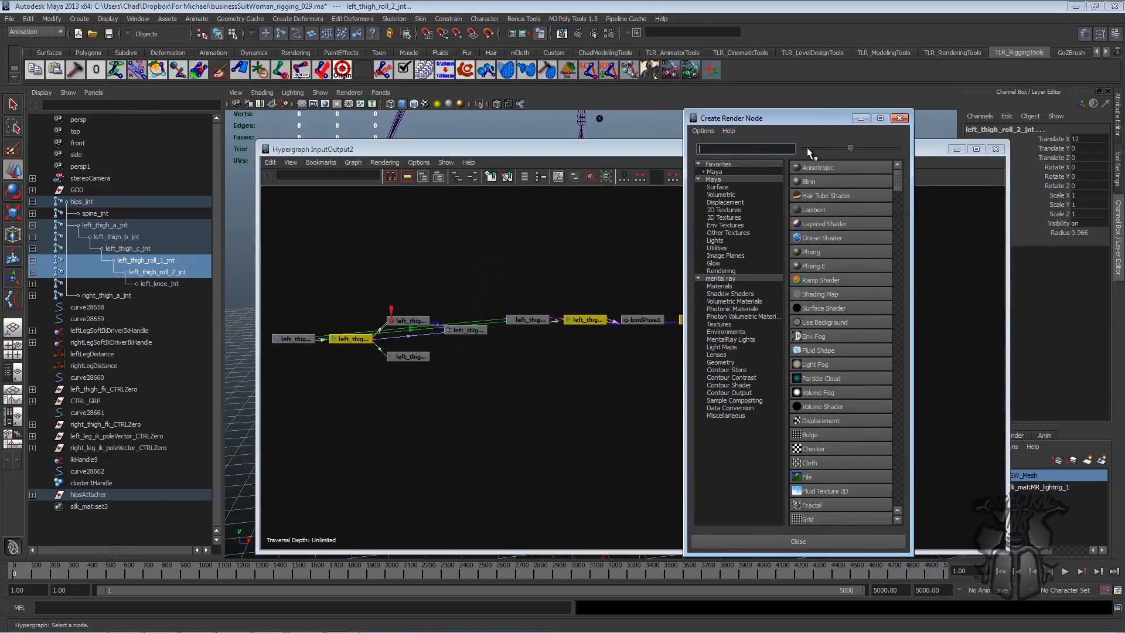
Step: Create a Multiply Divide utility node in the Hypergraph and close the node creation window
{"action": "left_click", "coordinate": [717, 248]}
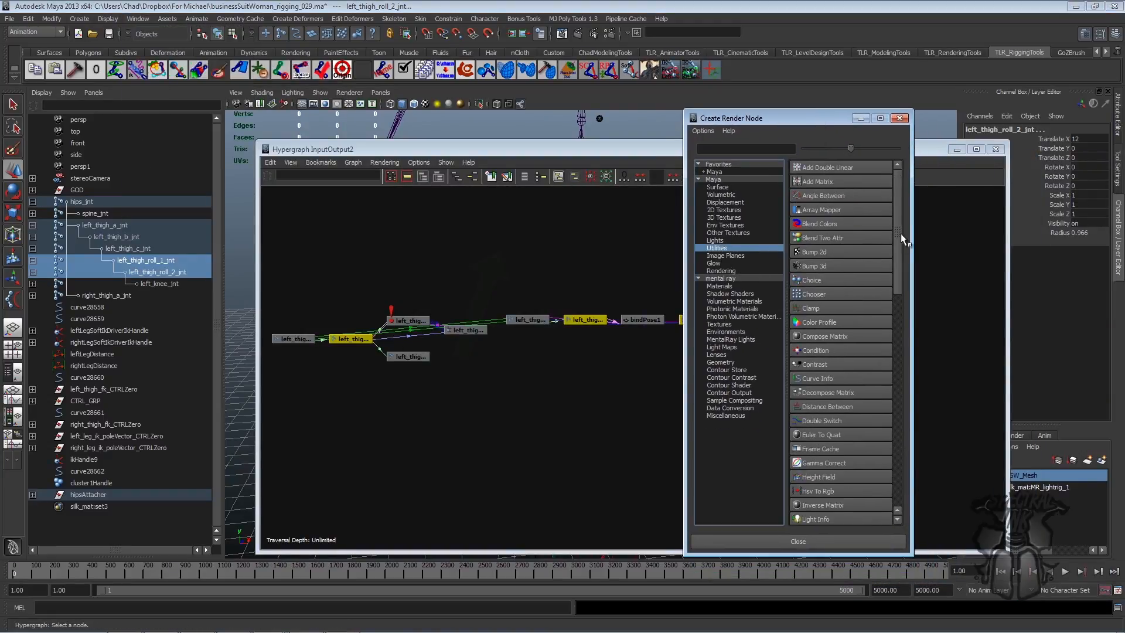
{"action": "scroll", "coordinate": [900, 264], "scroll_direction": "down", "scroll_amount": 4}
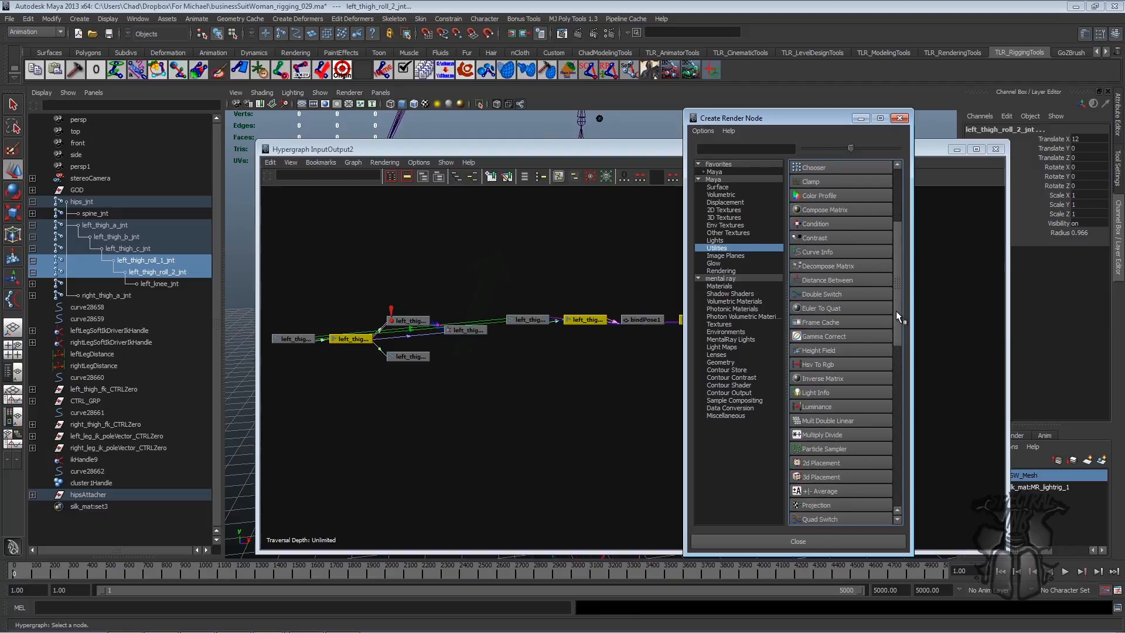
{"action": "left_click_drag", "start_coordinate": [886, 329], "coordinate": [896, 351]}
{"action": "left_click", "coordinate": [840, 351]}
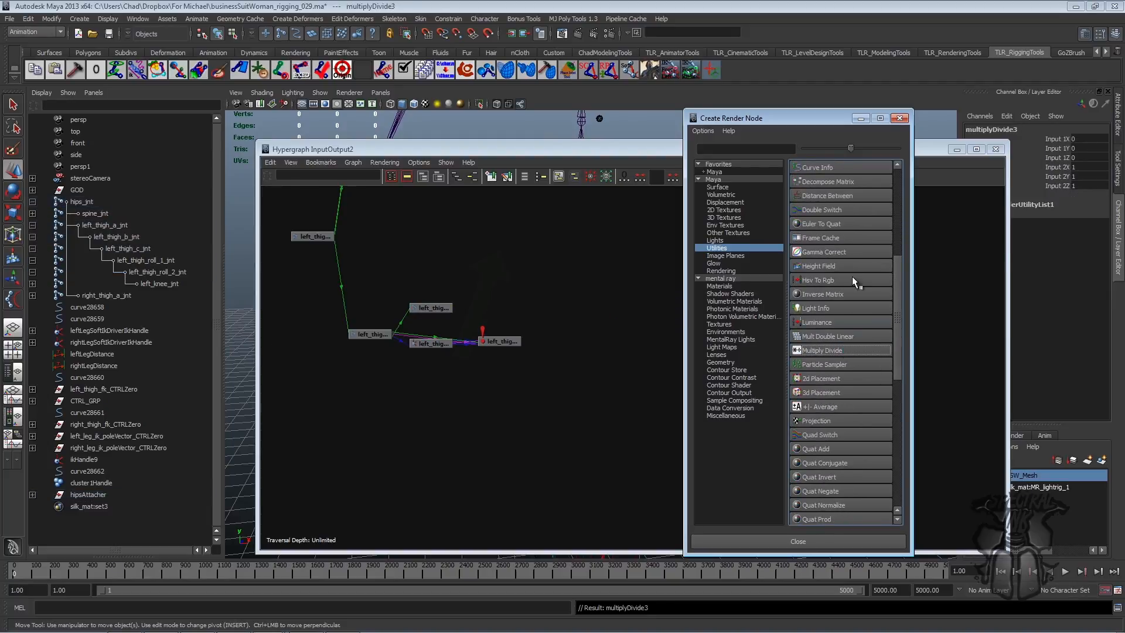
{"action": "left_click", "coordinate": [899, 117]}
Step: Connect left_thigh_roll_driver's rotateX output to input1X of the multiplyDivide3 node
{"action": "left_click", "coordinate": [493, 464]}
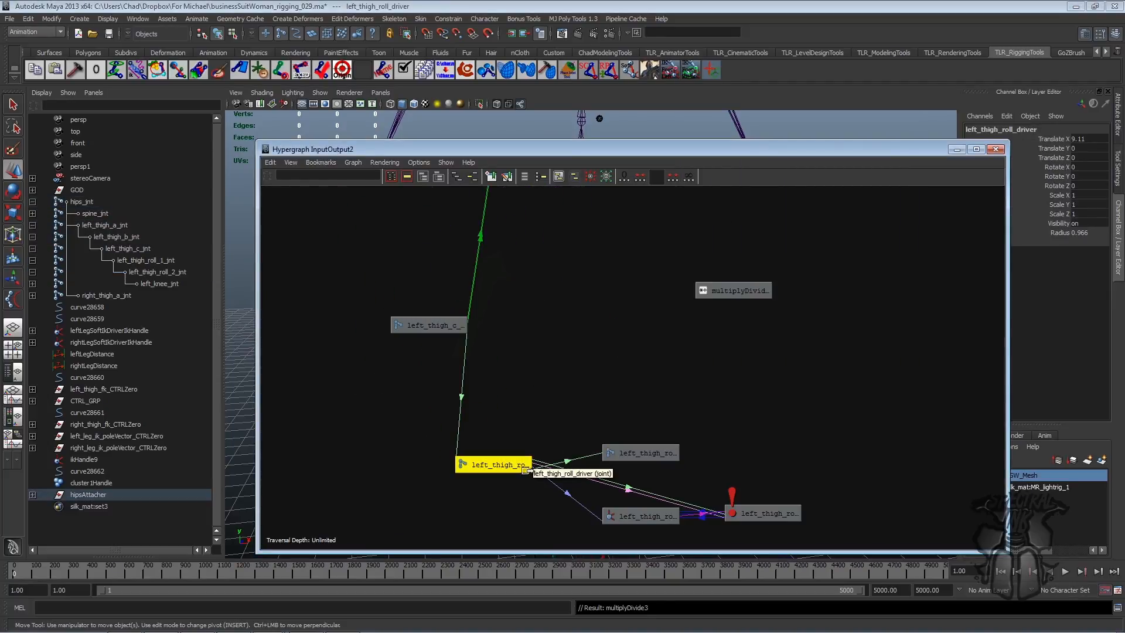
{"action": "right_click", "coordinate": [525, 467]}
{"action": "mouse_move", "coordinate": [554, 586]}
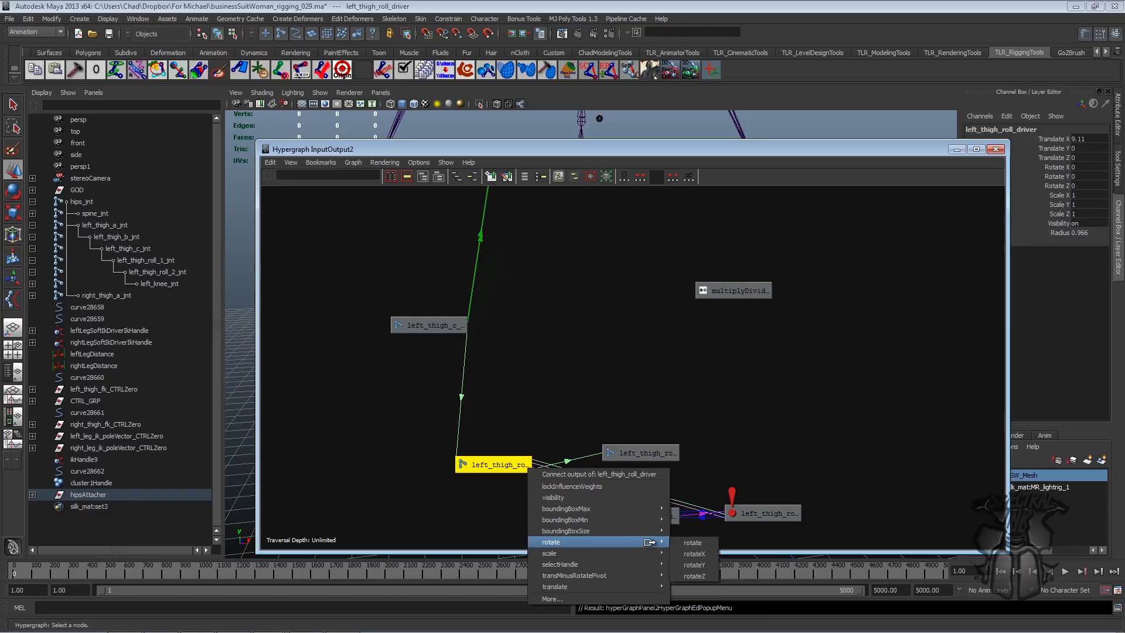
{"action": "left_click", "coordinate": [700, 552]}
{"action": "left_click", "coordinate": [710, 296]}
{"action": "mouse_move", "coordinate": [795, 323]}
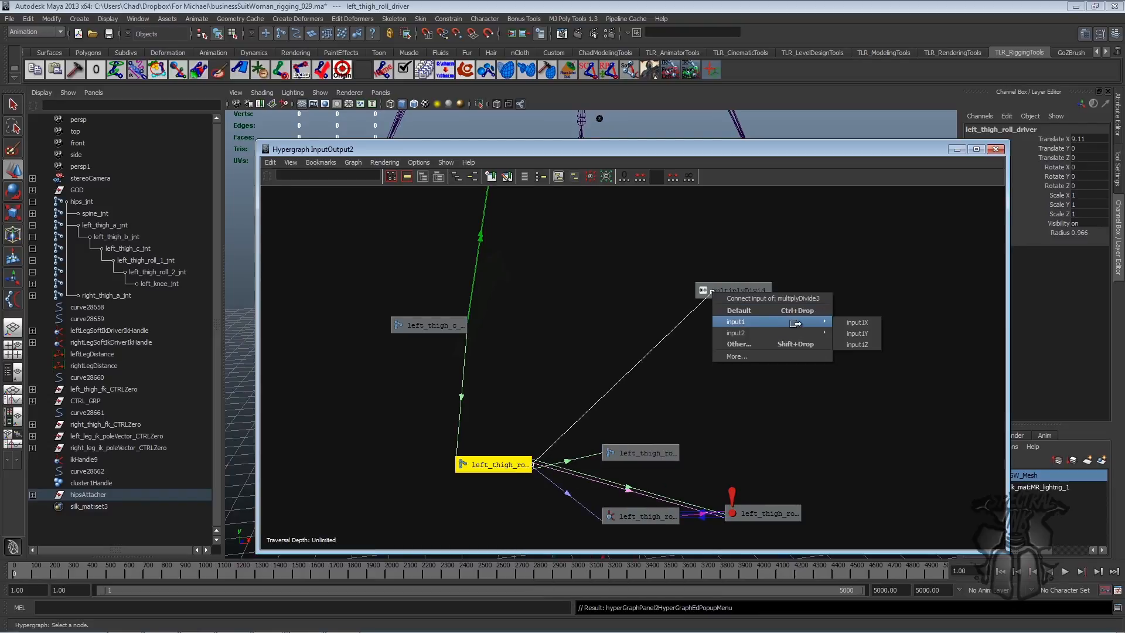
{"action": "left_click", "coordinate": [859, 322]}
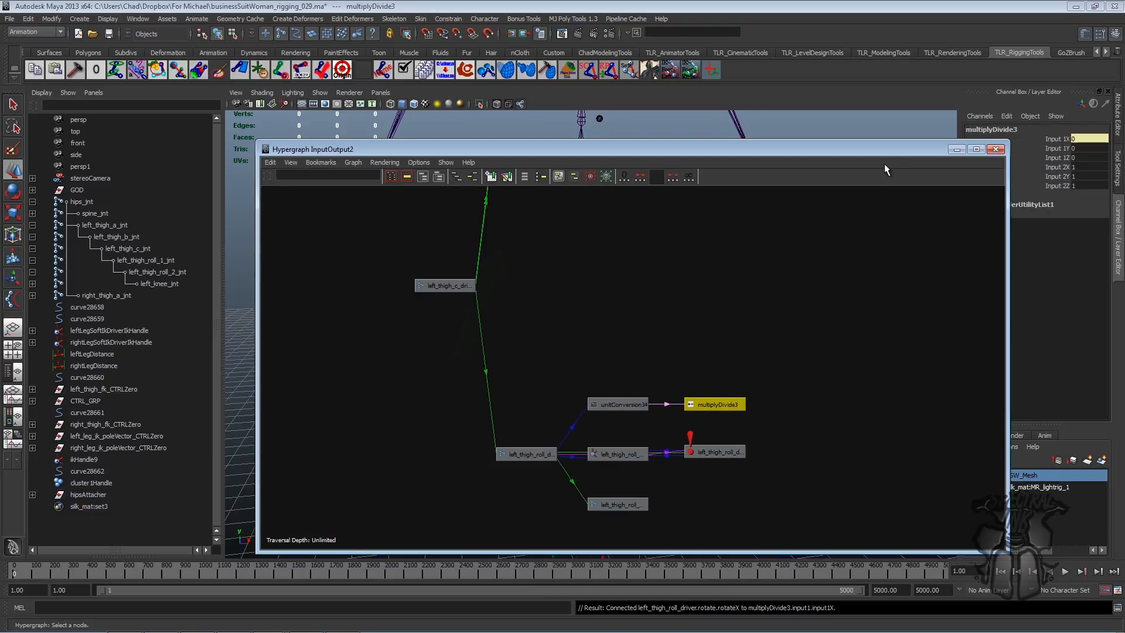
Step: Set Input 2X of multiplyDivide3 to 0.5
{"action": "left_click_drag", "start_coordinate": [894, 152], "coordinate": [806, 152]}
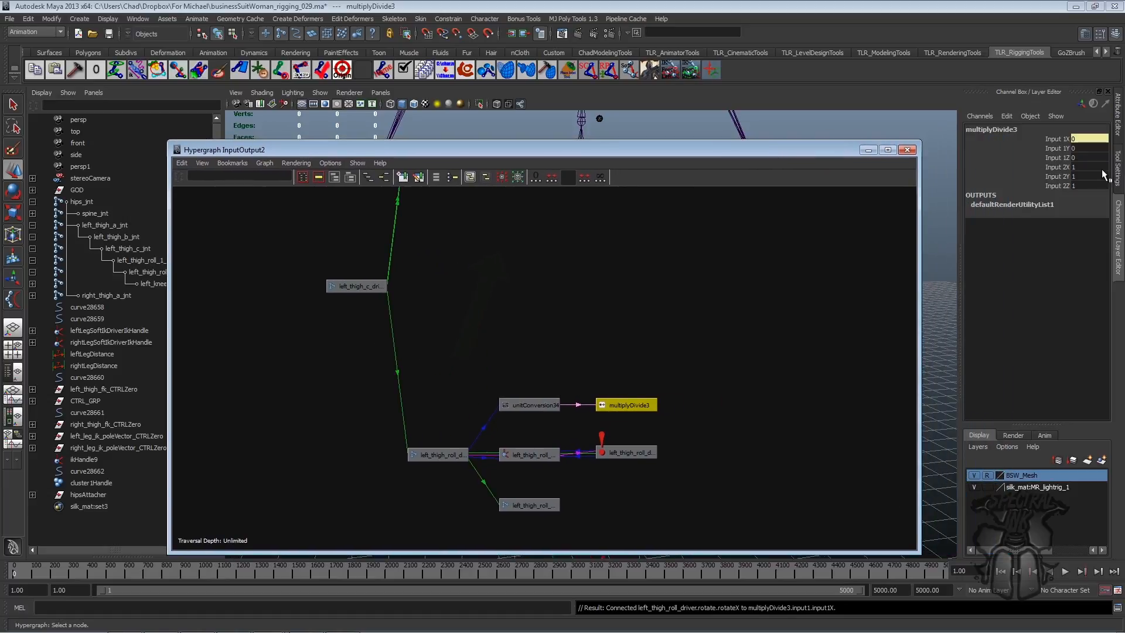
{"action": "left_click", "coordinate": [1082, 167]}
{"action": "type", "text": ".5"}
{"action": "key", "text": "Return"}
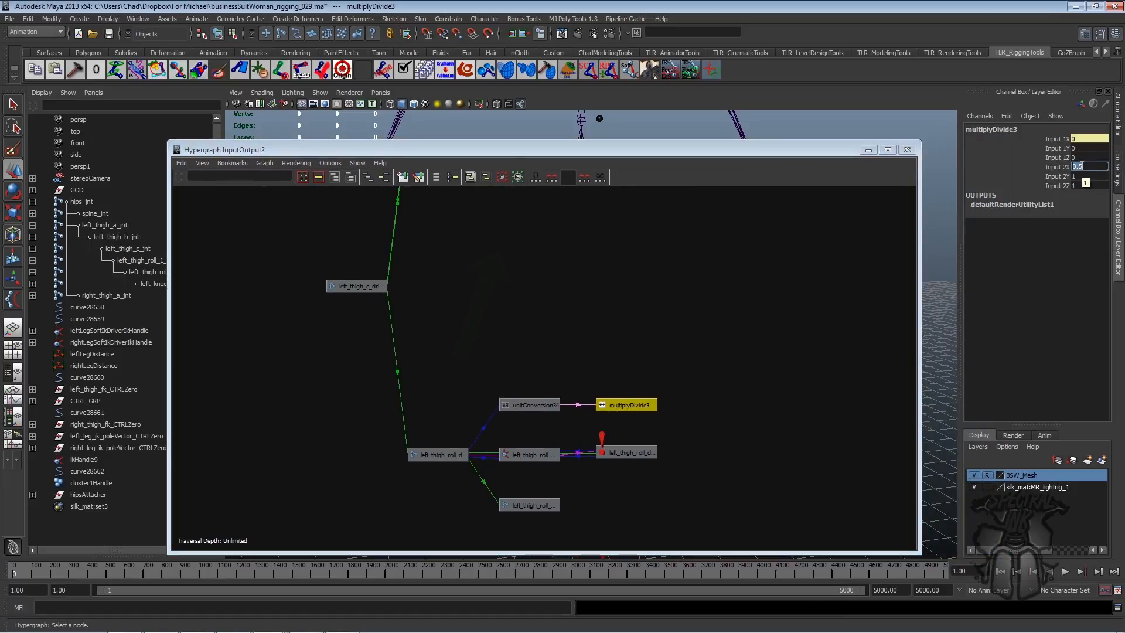
Step: Connect multiplyDivide3's outputX to the rotateX of left_thigh_roll_1_jnt
{"action": "right_click_drag", "start_coordinate": [642, 266], "coordinate": [518, 269], "text": "alt"}
{"action": "middle_click_drag", "start_coordinate": [520, 270], "coordinate": [583, 335], "text": "alt"}
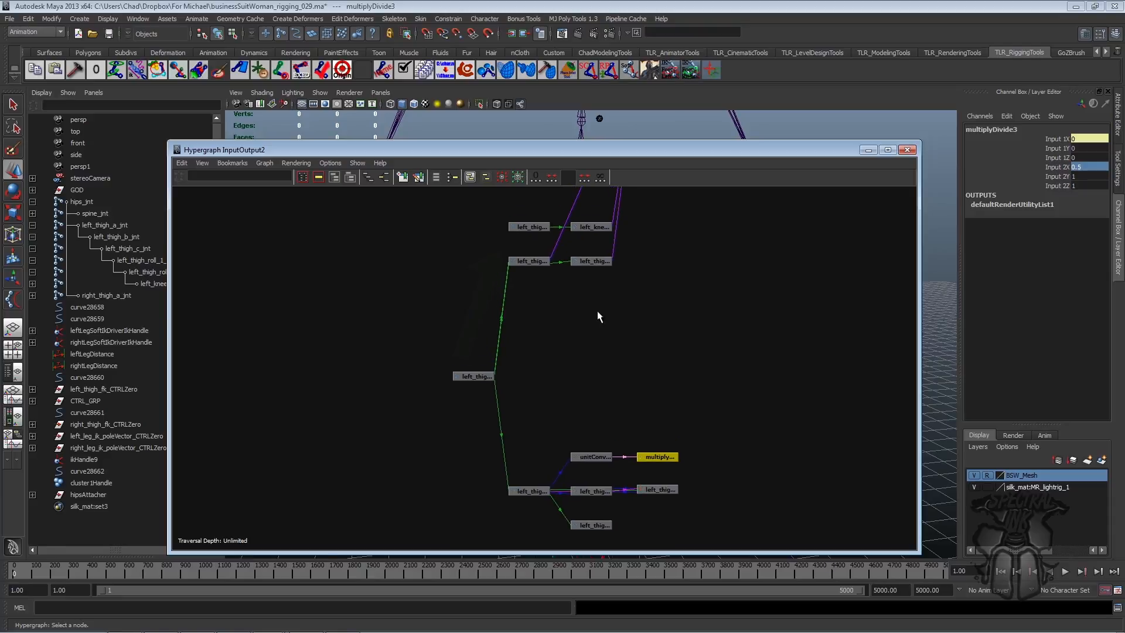
{"action": "right_click", "coordinate": [699, 505]}
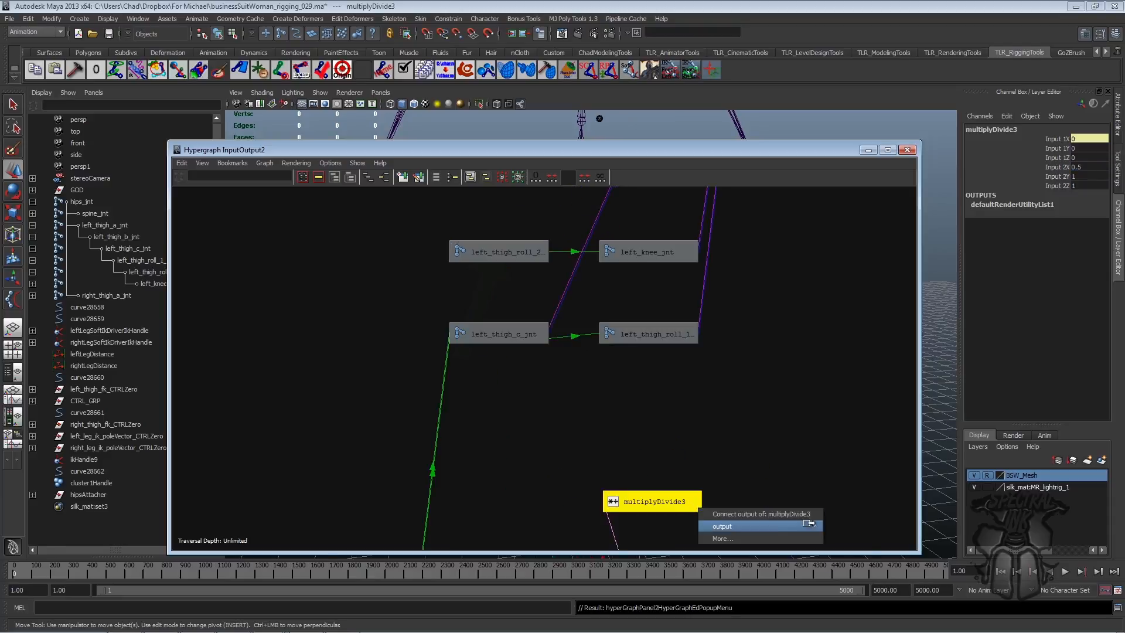
{"action": "mouse_move", "coordinate": [810, 525]}
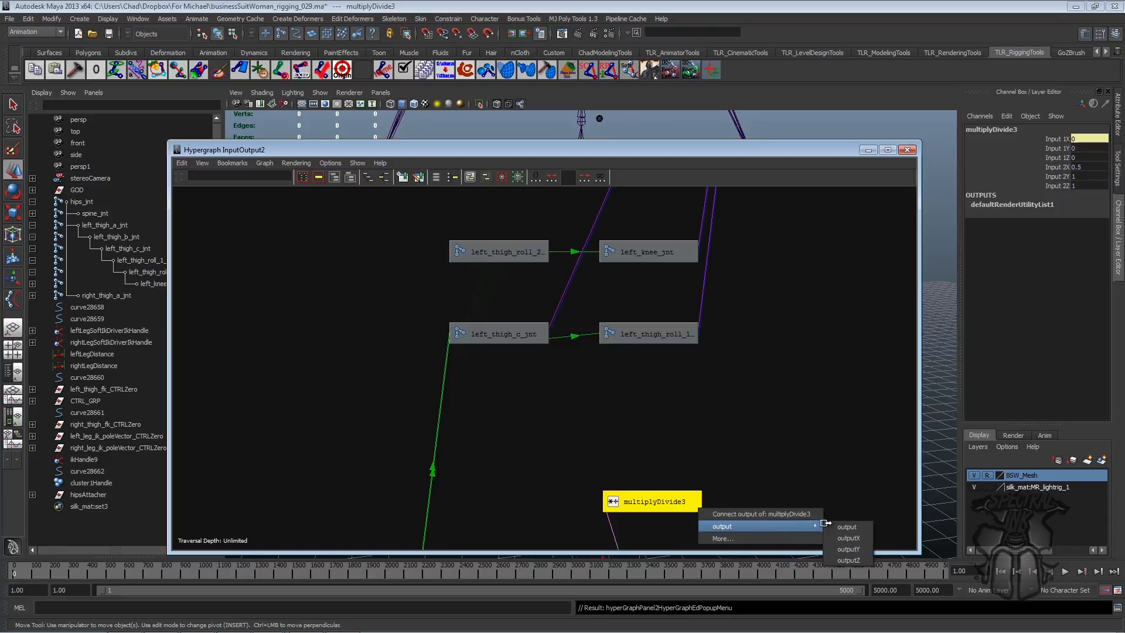
{"action": "left_click", "coordinate": [851, 535]}
{"action": "left_click", "coordinate": [625, 333]}
{"action": "mouse_move", "coordinate": [744, 417]}
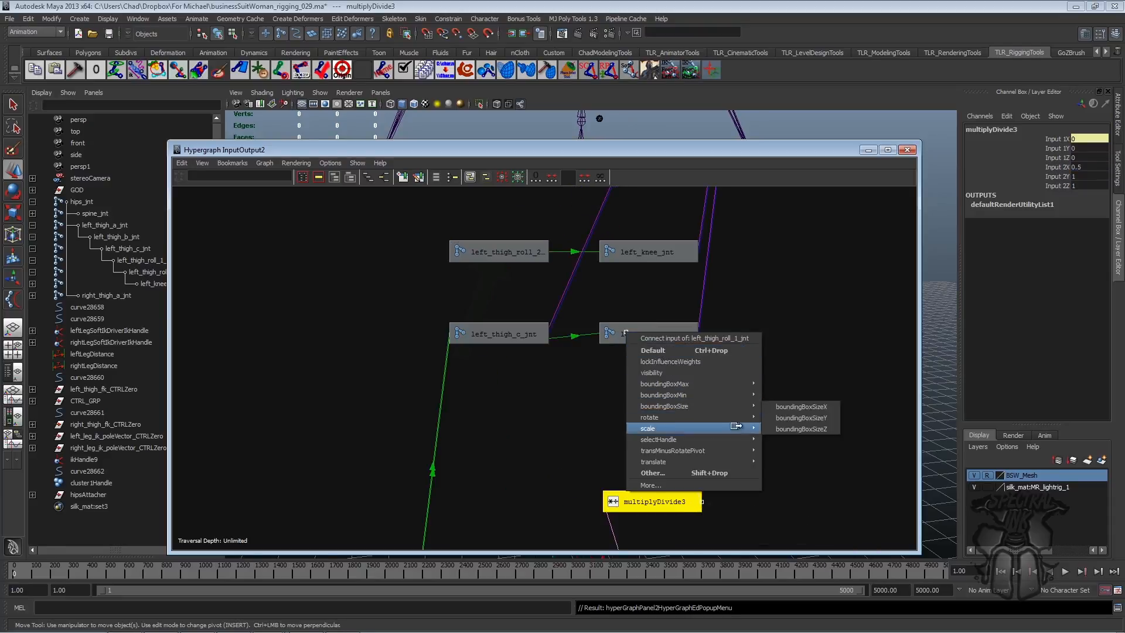
{"action": "left_click", "coordinate": [788, 417]}
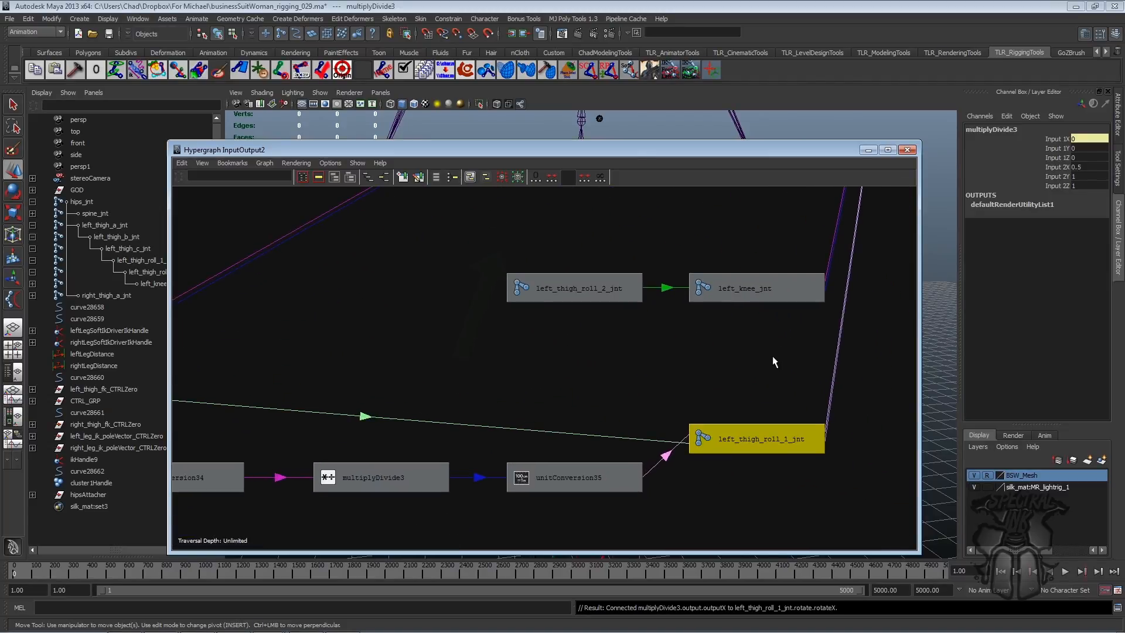
Step: Place left_thigh_roll_2_jnt nearer to multiplyDivide3 in the graph and connect the node's outputX to the joint's rotateX
{"action": "right_click_drag", "start_coordinate": [762, 333], "coordinate": [730, 343], "text": "alt"}
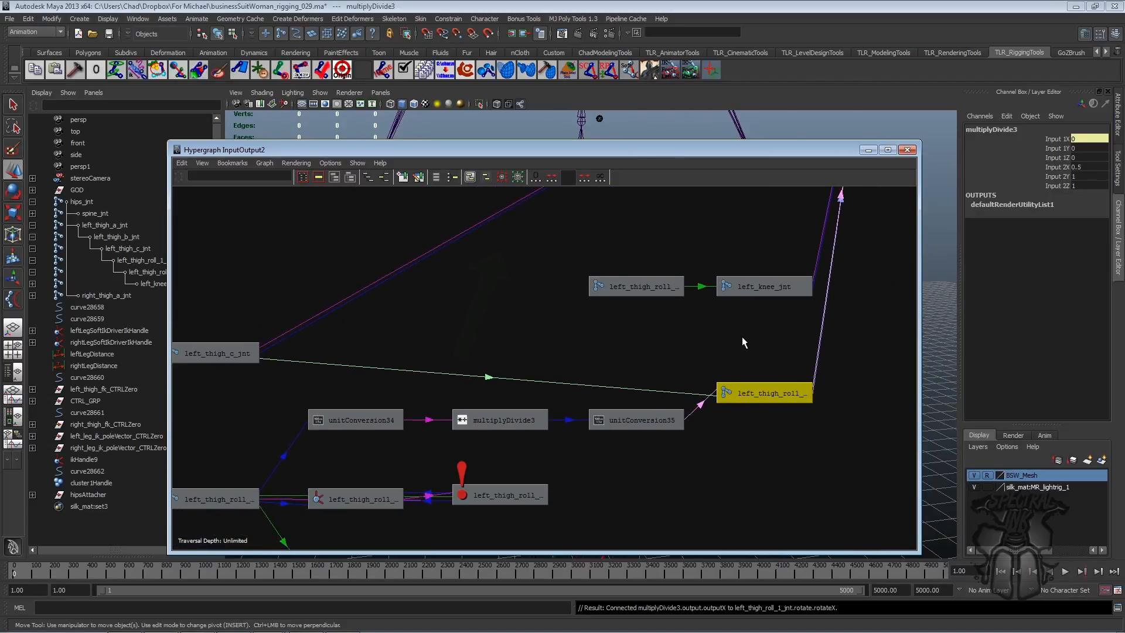
{"action": "middle_click_drag", "start_coordinate": [771, 292], "coordinate": [685, 377], "text": "alt"}
{"action": "right_click_drag", "start_coordinate": [688, 380], "coordinate": [747, 375], "text": "alt"}
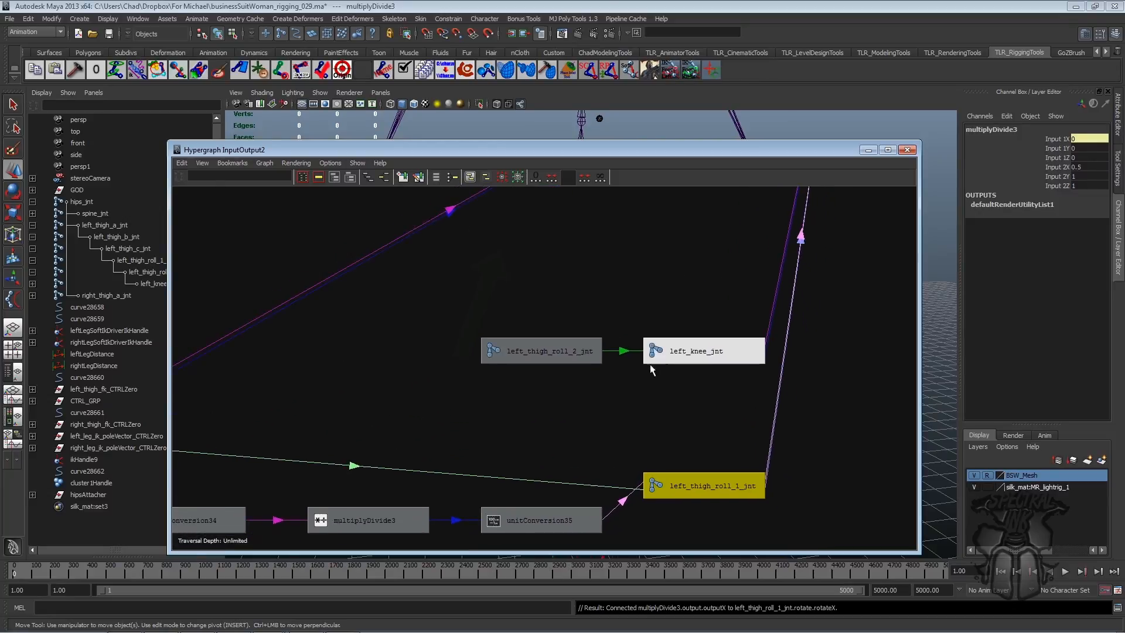
{"action": "left_click_drag", "start_coordinate": [561, 358], "coordinate": [633, 429]}
{"action": "middle_click_drag", "start_coordinate": [542, 423], "coordinate": [670, 357], "text": "alt"}
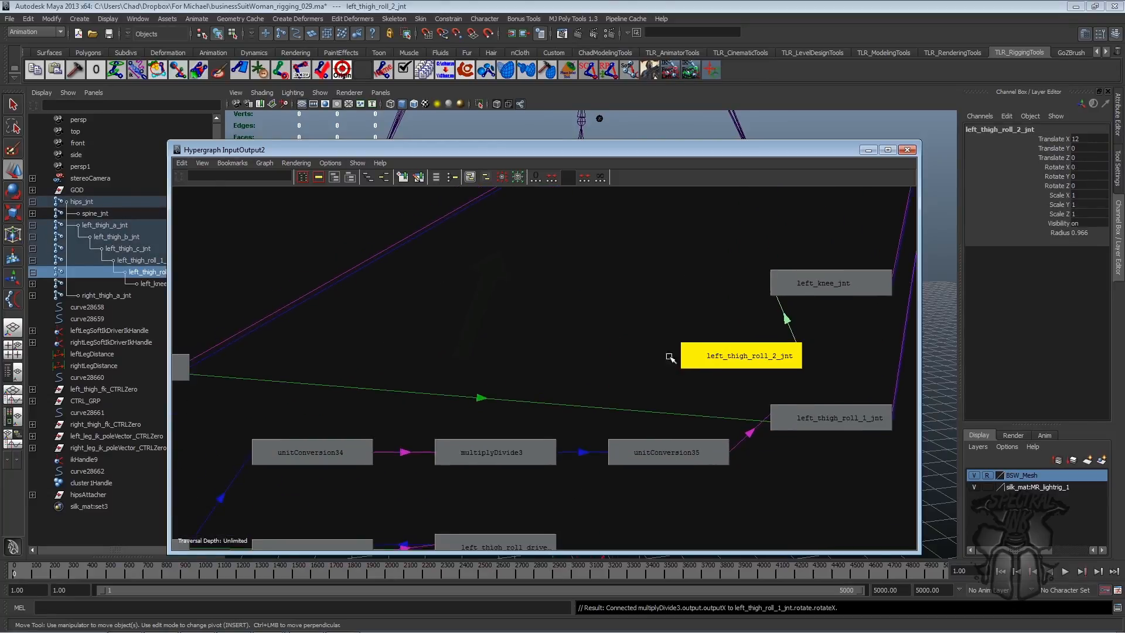
{"action": "right_click", "coordinate": [549, 460]}
{"action": "mouse_move", "coordinate": [609, 476]}
{"action": "left_click", "coordinate": [703, 487]}
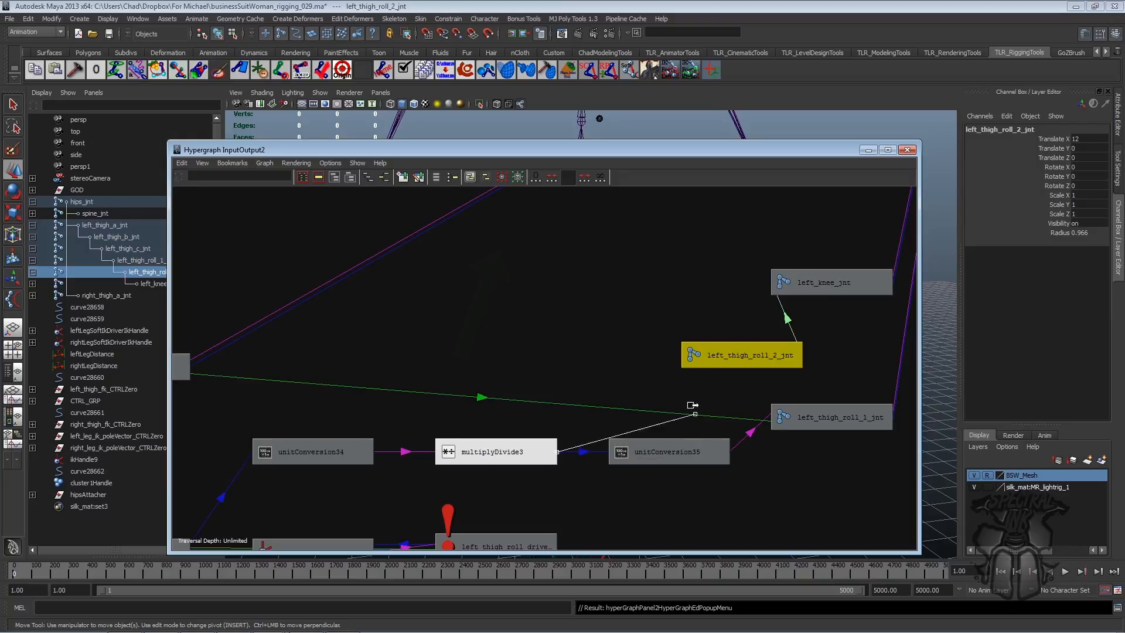
{"action": "left_click", "coordinate": [697, 356]}
{"action": "mouse_move", "coordinate": [835, 439]}
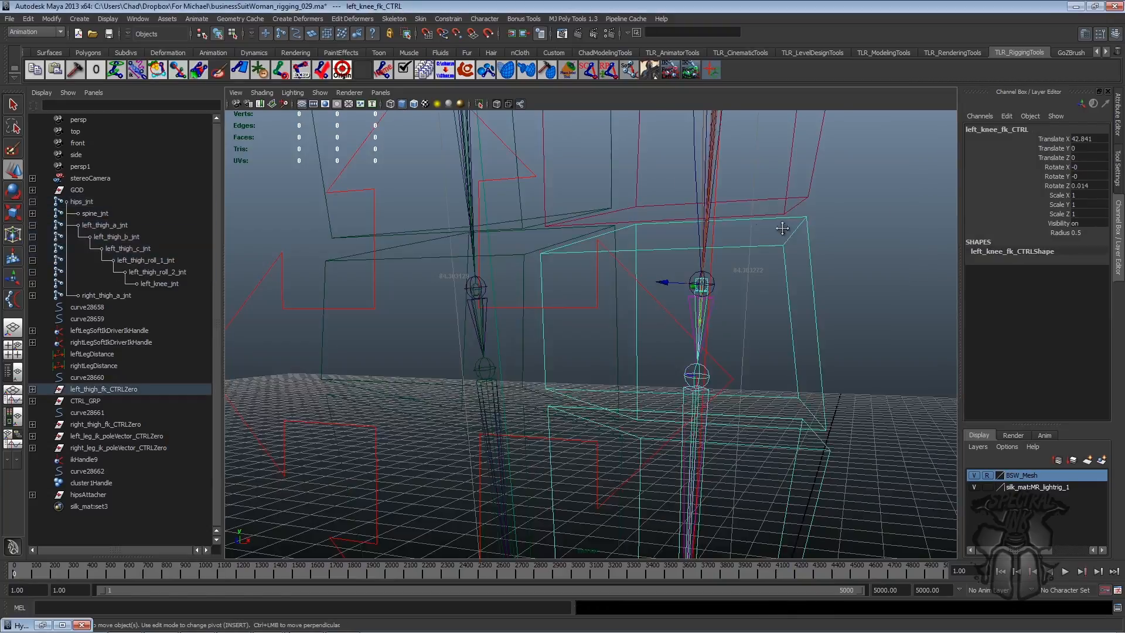
Step: Examine the left knee joint and its FK control up close from several angles to compare their positions
{"action": "left_click_drag", "start_coordinate": [762, 252], "coordinate": [667, 260], "text": "alt"}
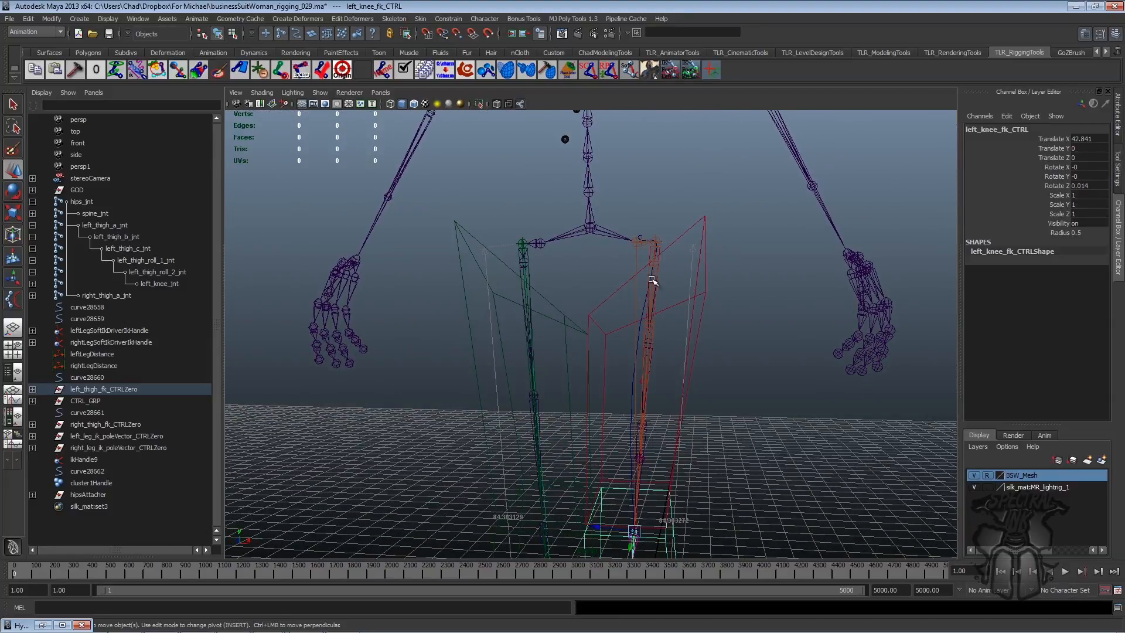
{"action": "middle_click_drag", "start_coordinate": [652, 281], "coordinate": [645, 221], "text": "alt"}
{"action": "middle_click_drag", "start_coordinate": [628, 453], "coordinate": [653, 371], "text": "alt"}
{"action": "left_click_drag", "start_coordinate": [653, 371], "coordinate": [844, 167], "text": "alt"}
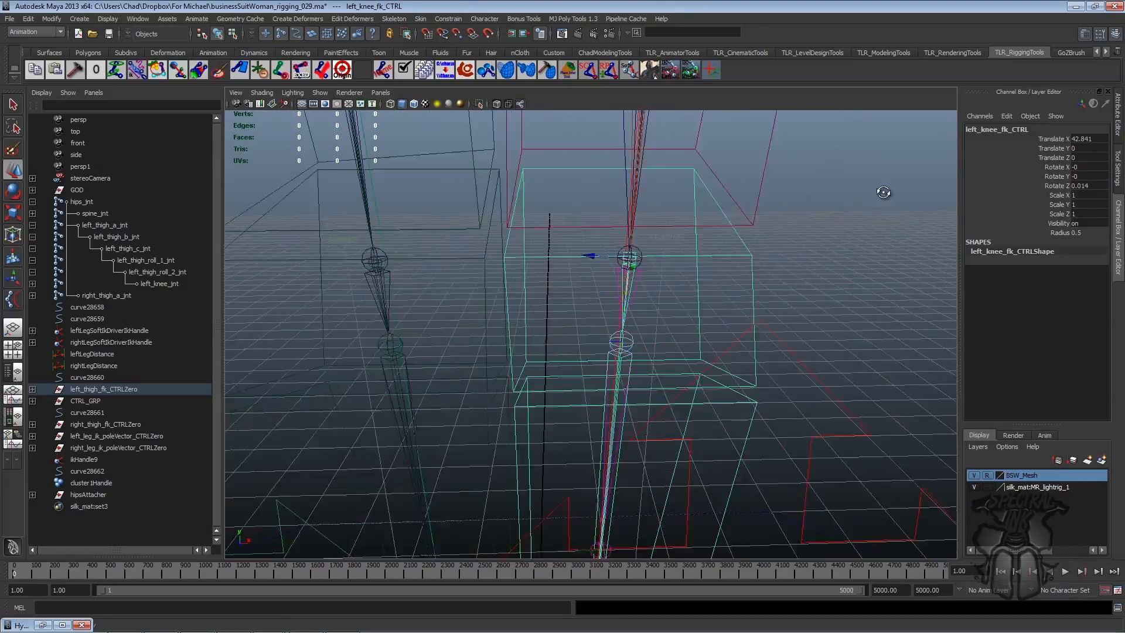
{"action": "right_click_drag", "start_coordinate": [728, 238], "coordinate": [867, 267], "text": "alt"}
{"action": "middle_click_drag", "start_coordinate": [755, 233], "coordinate": [718, 274], "text": "alt"}
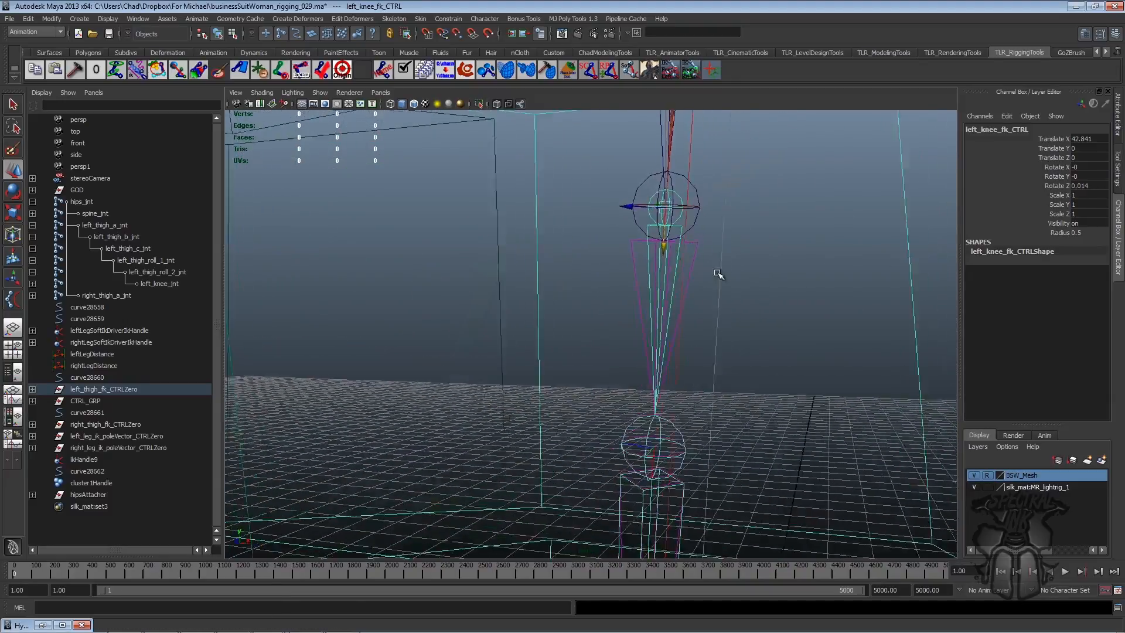
{"action": "left_click_drag", "start_coordinate": [718, 274], "coordinate": [773, 253], "text": "alt"}
{"action": "right_click_drag", "start_coordinate": [773, 253], "coordinate": [665, 246], "text": "alt"}
{"action": "middle_click_drag", "start_coordinate": [701, 243], "coordinate": [710, 246], "text": "alt"}
{"action": "left_click_drag", "start_coordinate": [741, 249], "coordinate": [702, 250], "text": "alt"}
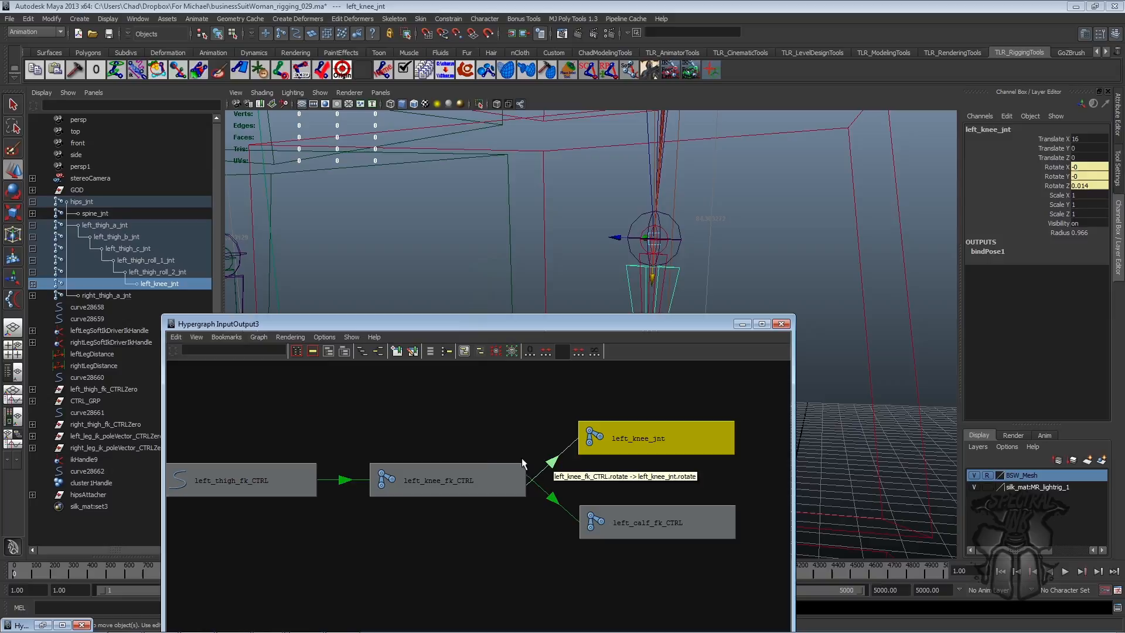
Step: Point-constrain left_knee_jnt to left_knee_fk_CTRL and put the connection graph away
{"action": "left_click", "coordinate": [481, 487]}
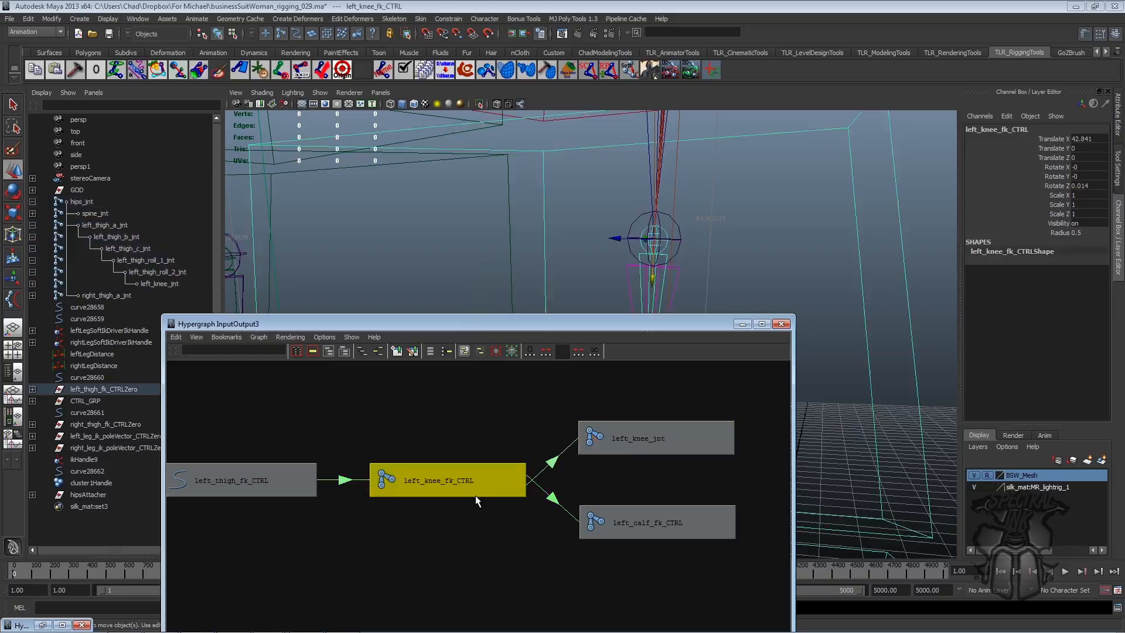
{"action": "left_click_drag", "start_coordinate": [638, 466], "coordinate": [638, 463], "text": "shift"}
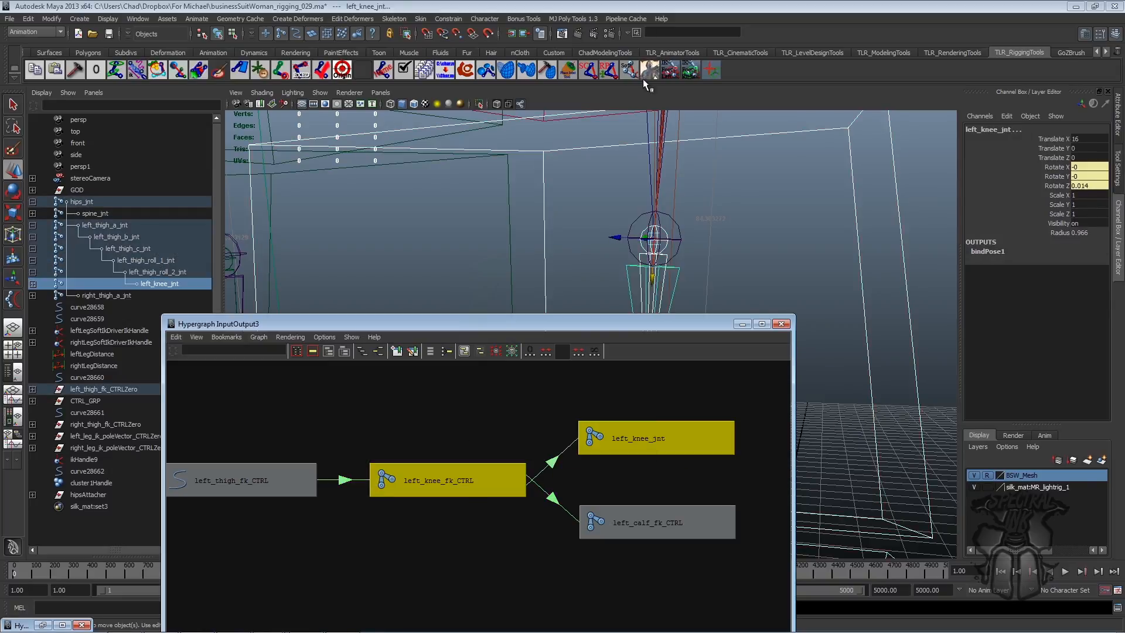
{"action": "left_click", "coordinate": [458, 20]}
{"action": "left_click", "coordinate": [497, 35]}
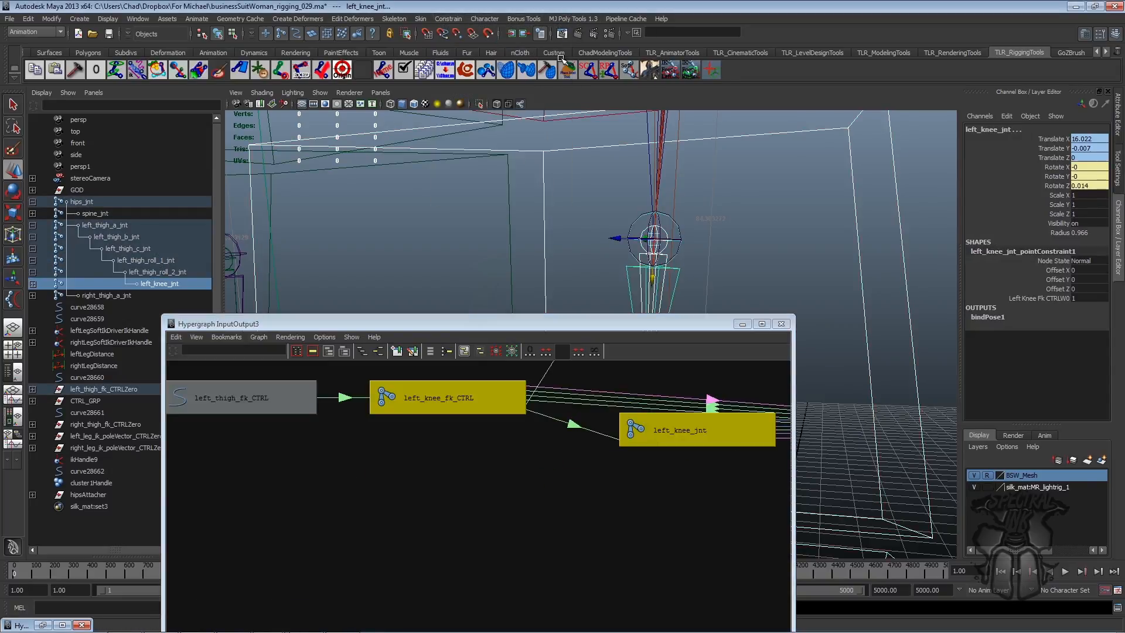
{"action": "left_click", "coordinate": [747, 326]}
Step: Move the left leg and examine from several angles how its thigh and knee joints follow the controls
{"action": "right_click_drag", "start_coordinate": [851, 256], "coordinate": [627, 232], "text": "alt"}
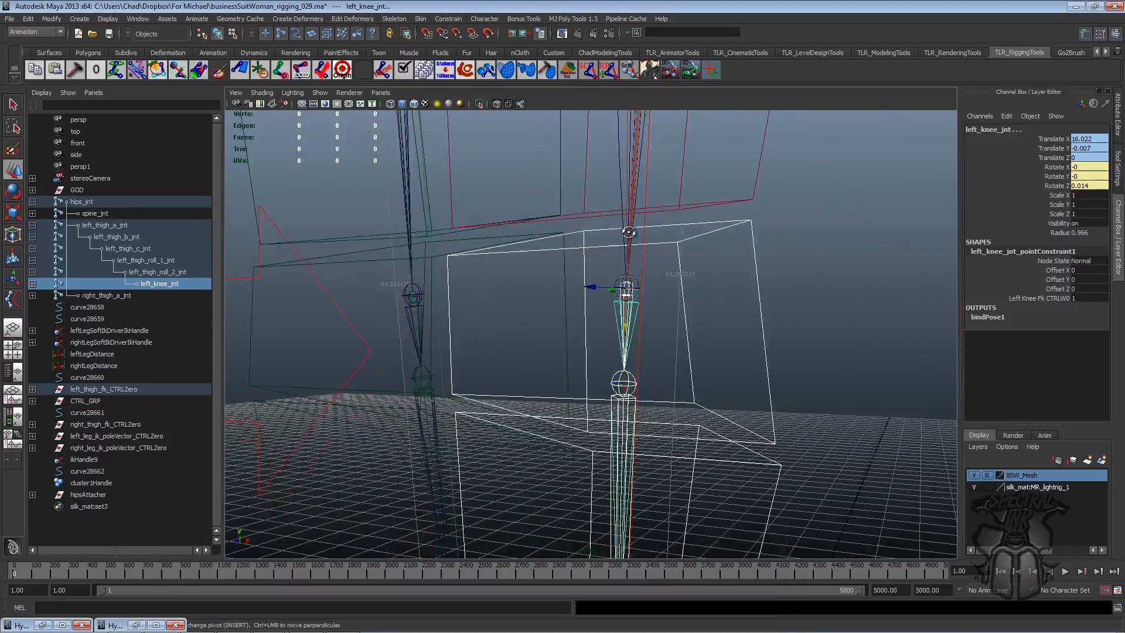
{"action": "left_click_drag", "start_coordinate": [627, 232], "coordinate": [746, 243], "text": "alt"}
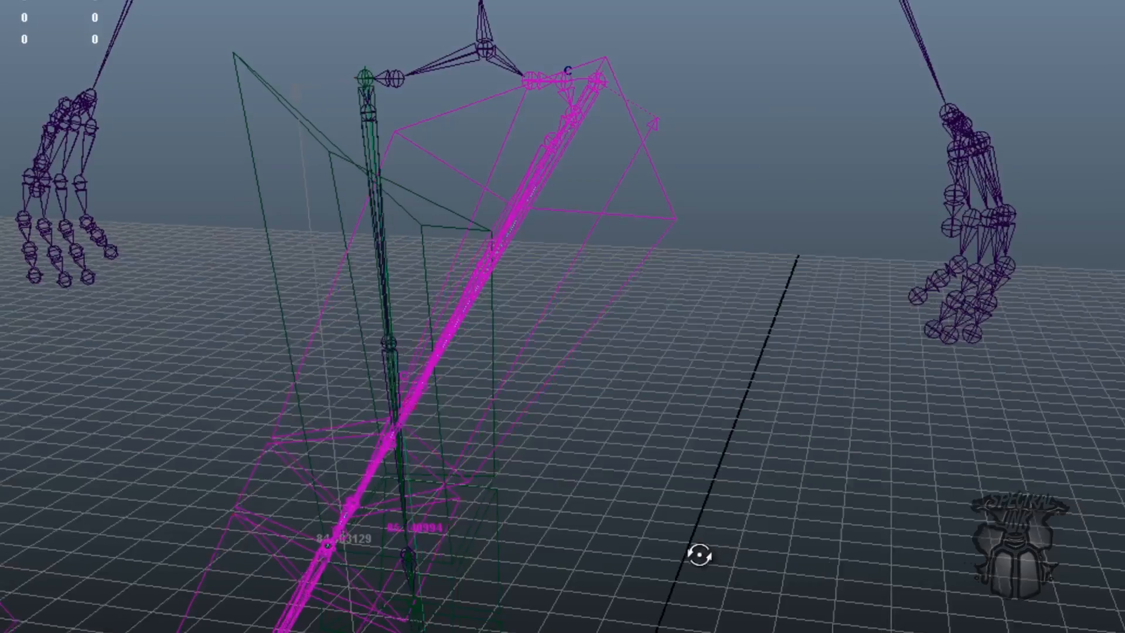
{"action": "left_click_drag", "start_coordinate": [699, 555], "coordinate": [758, 484], "text": "alt"}
{"action": "mouse_move", "coordinate": [413, 632]}
{"action": "left_mouse_down"}
{"action": "mouse_move", "coordinate": [612, 607]}
{"action": "mouse_move", "coordinate": [366, 624]}
{"action": "mouse_move", "coordinate": [595, 582]}
{"action": "mouse_move", "coordinate": [512, 563]}
{"action": "mouse_move", "coordinate": [575, 551]}
{"action": "mouse_move", "coordinate": [442, 533]}
{"action": "mouse_move", "coordinate": [266, 272]}
{"action": "mouse_move", "coordinate": [346, 319]}
{"action": "mouse_move", "coordinate": [450, 300]}
{"action": "mouse_move", "coordinate": [381, 269]}
{"action": "mouse_move", "coordinate": [293, 303]}
{"action": "mouse_move", "coordinate": [432, 317]}
{"action": "mouse_move", "coordinate": [283, 357]}
{"action": "mouse_move", "coordinate": [620, 338]}
{"action": "mouse_move", "coordinate": [585, 385]}
{"action": "mouse_move", "coordinate": [610, 396]}
{"action": "mouse_move", "coordinate": [630, 344]}
{"action": "mouse_move", "coordinate": [628, 415]}
{"action": "left_mouse_up"}
{"action": "left_click", "coordinate": [274, 300]}
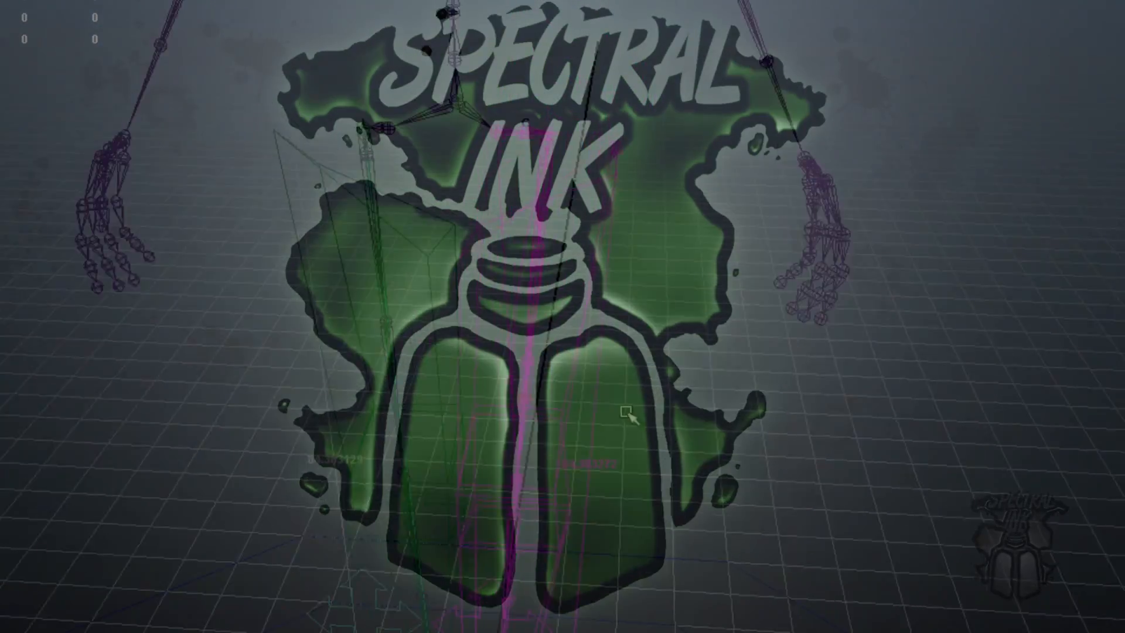
{"action": "middle_click_drag", "start_coordinate": [628, 414], "coordinate": [529, 480], "text": "alt"}
{"action": "mouse_move", "coordinate": [530, 480]}
{"action": "left_mouse_down", "text": "alt"}
{"action": "mouse_move", "coordinate": [730, 485]}
{"action": "mouse_move", "coordinate": [661, 447]}
{"action": "left_mouse_up", "text": "alt"}
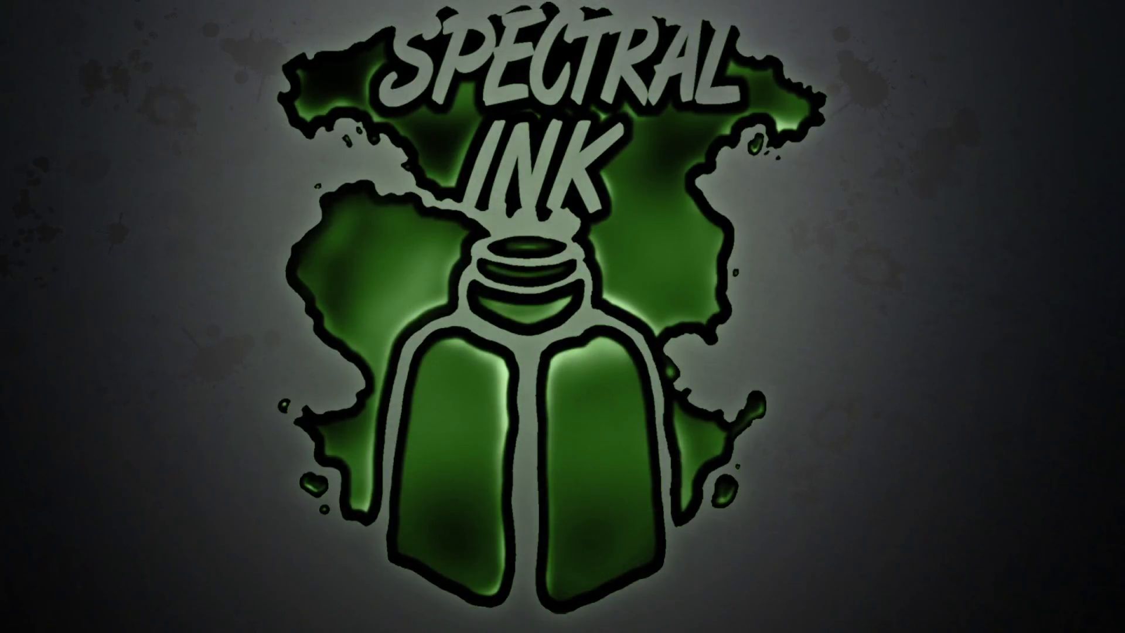